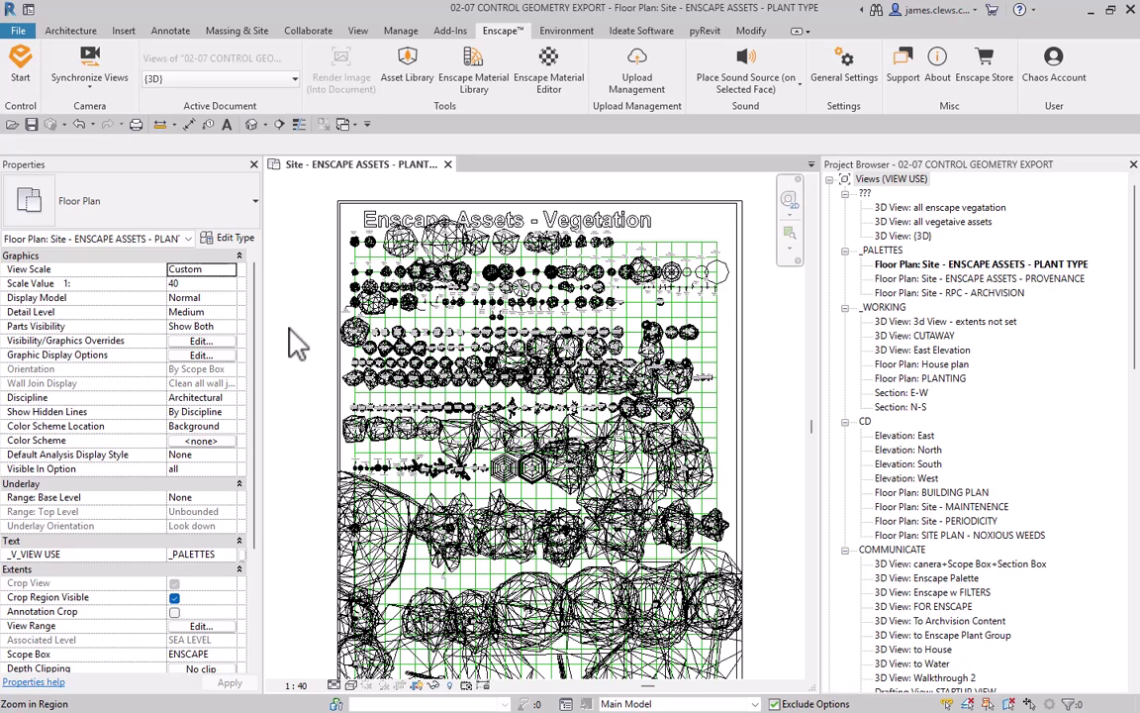
Open the Enscape Asset Library and look through the Vegetation category down to its last assets.
{"action": "left_click", "coordinate": [420, 77]}
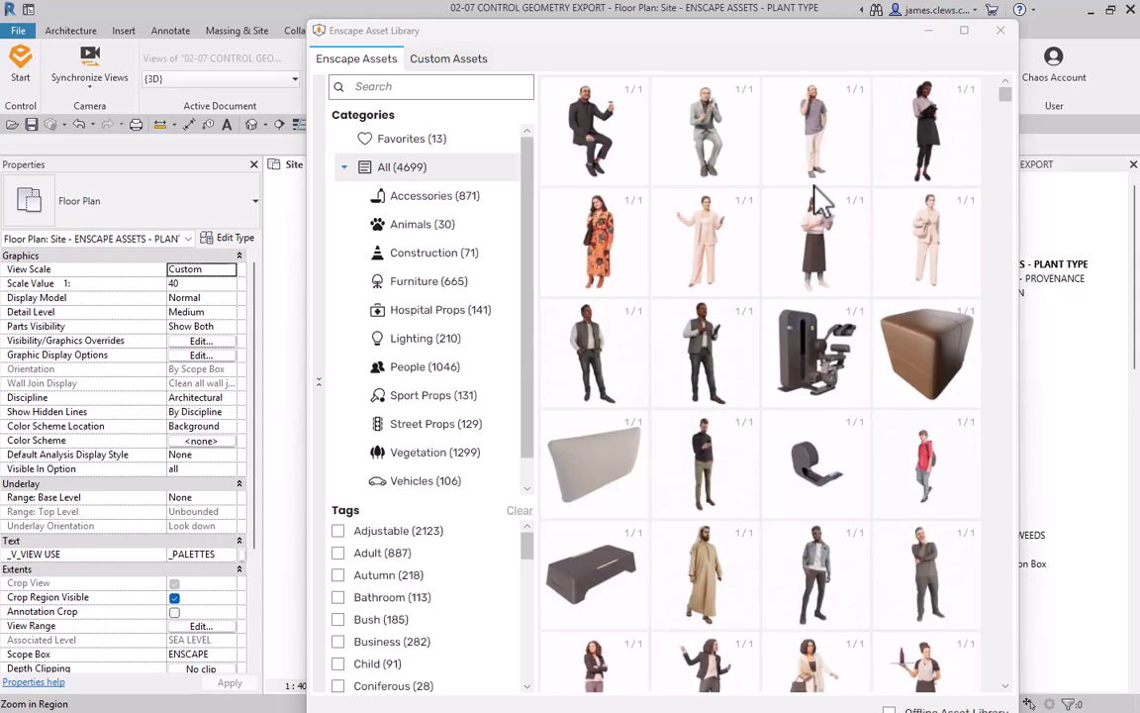
{"action": "left_click", "coordinate": [433, 460]}
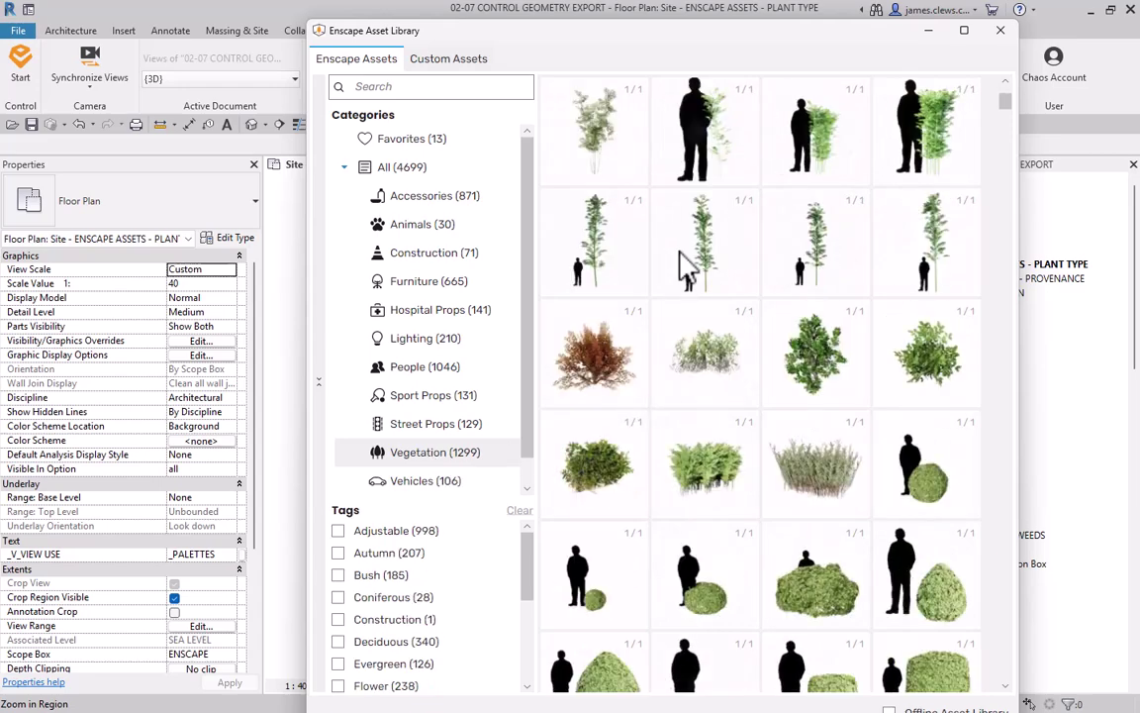
{"action": "scroll", "coordinate": [680, 254], "scroll_direction": "down", "scroll_amount": 20}
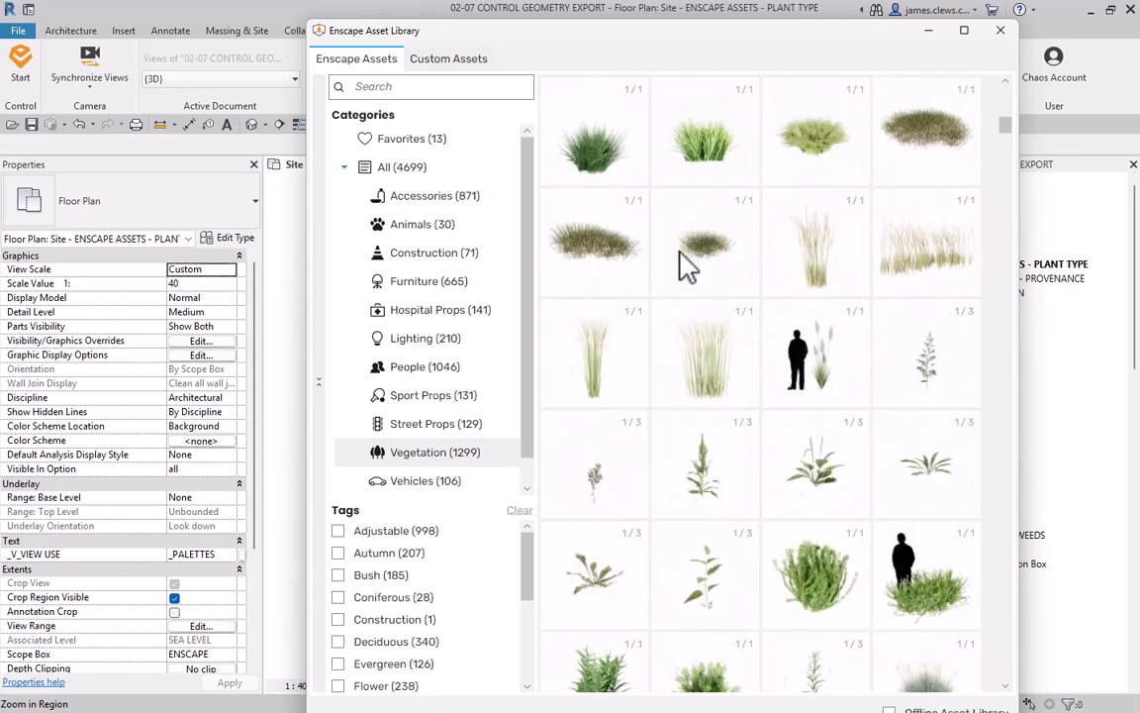
{"action": "scroll", "coordinate": [679, 255], "scroll_direction": "down", "scroll_amount": 10}
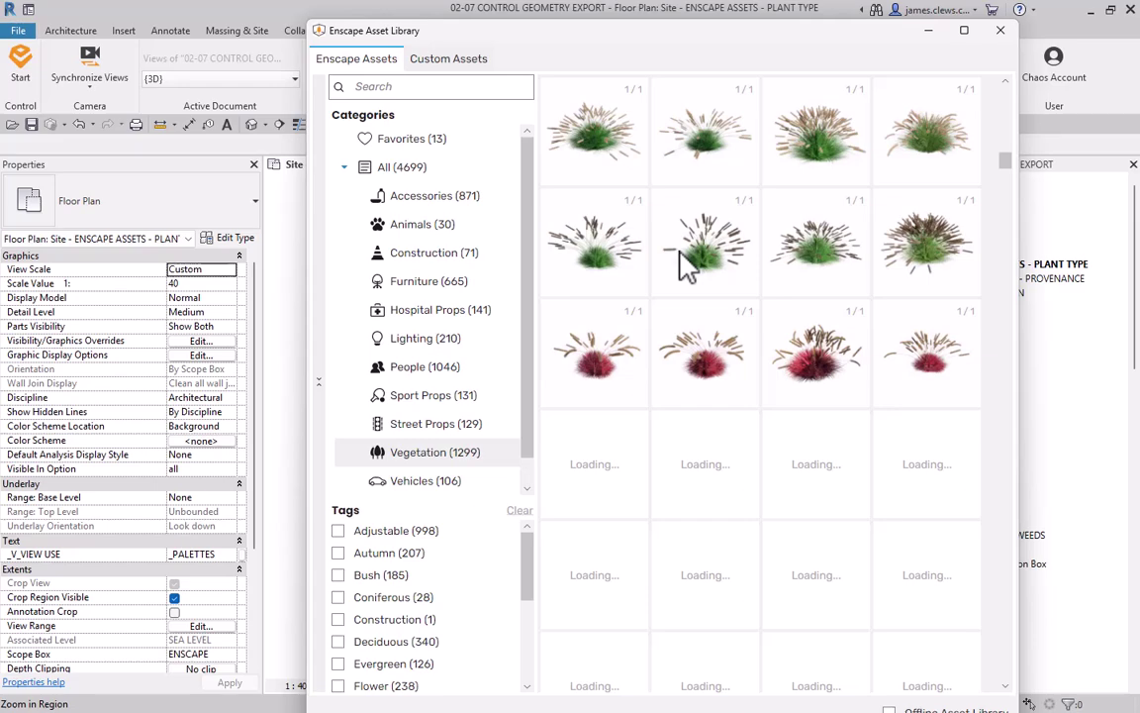
{"action": "scroll", "coordinate": [680, 263], "scroll_direction": "down", "scroll_amount": 10}
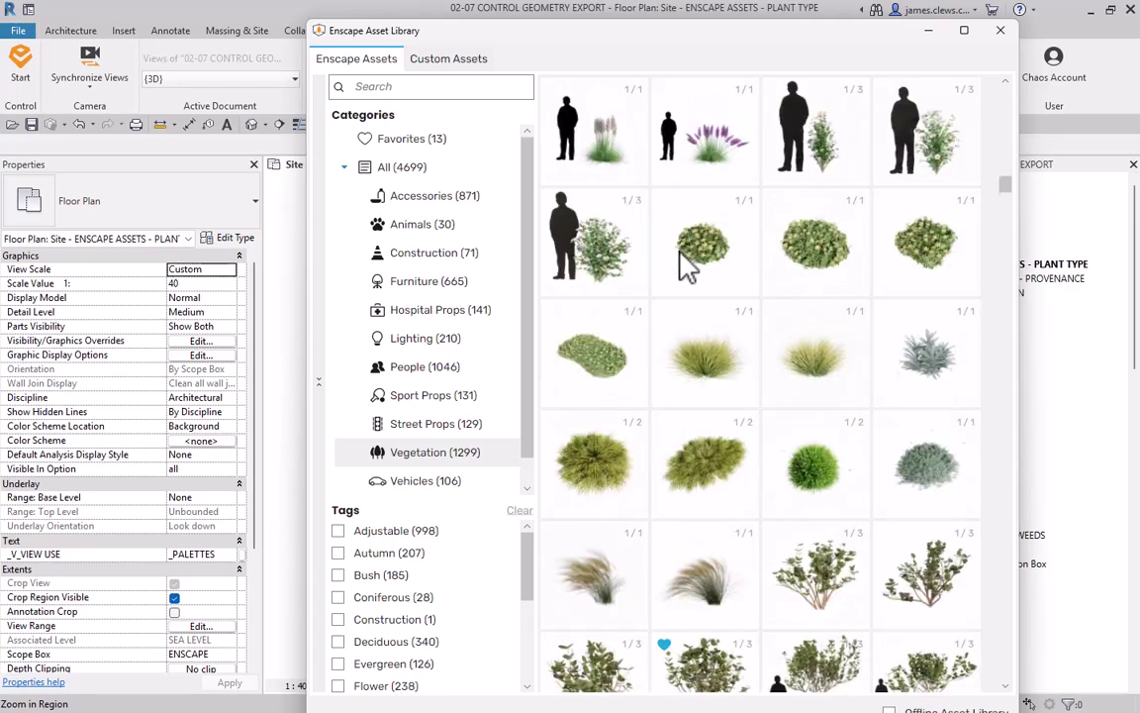
{"action": "scroll", "coordinate": [682, 266], "scroll_direction": "down", "scroll_amount": 10}
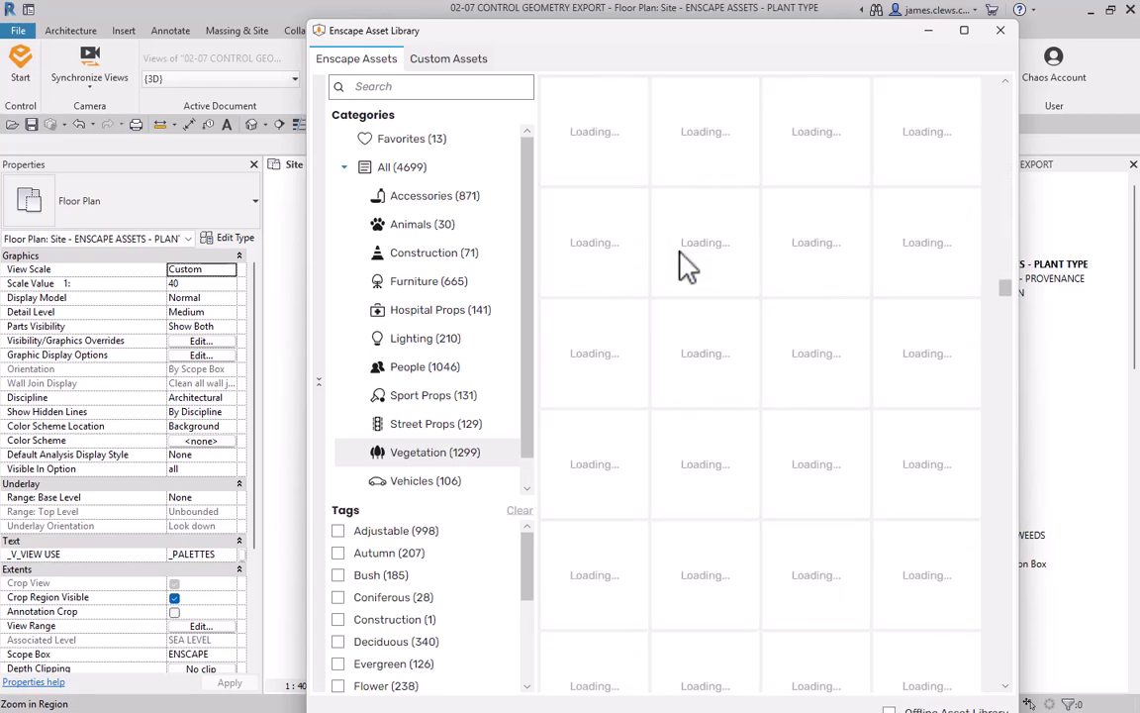
{"action": "scroll", "coordinate": [688, 266], "scroll_direction": "down", "scroll_amount": 5}
{"action": "scroll", "coordinate": [688, 266], "scroll_direction": "down", "scroll_amount": 10}
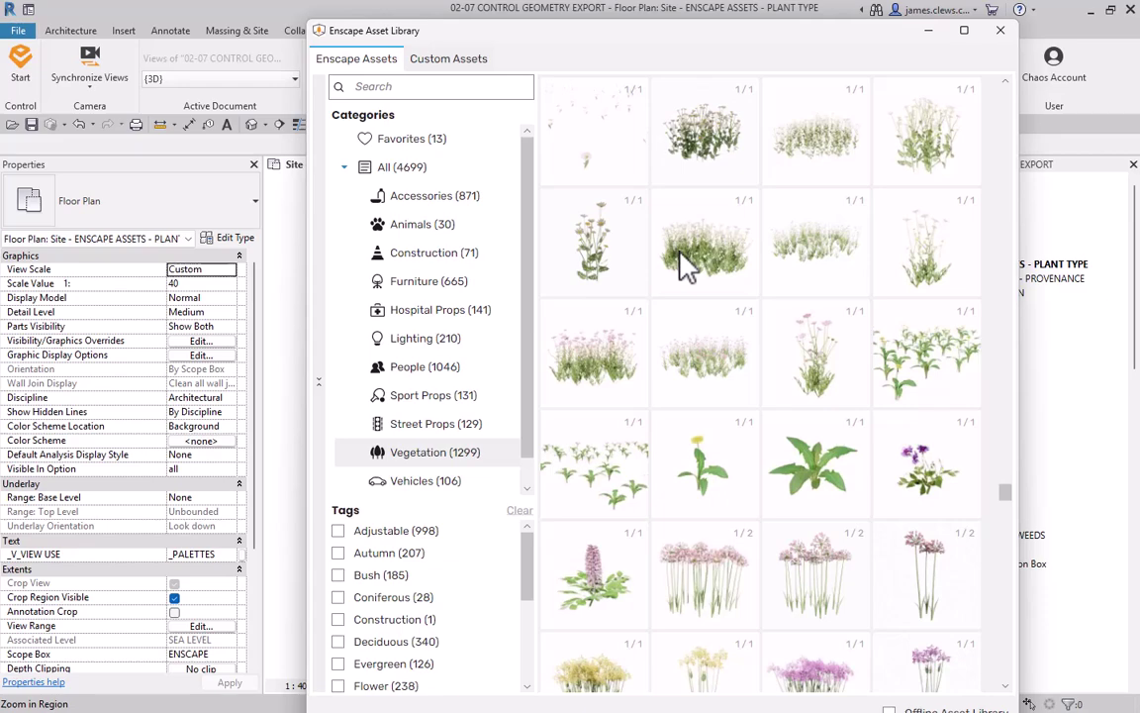
{"action": "scroll", "coordinate": [688, 265], "scroll_direction": "down", "scroll_amount": 8}
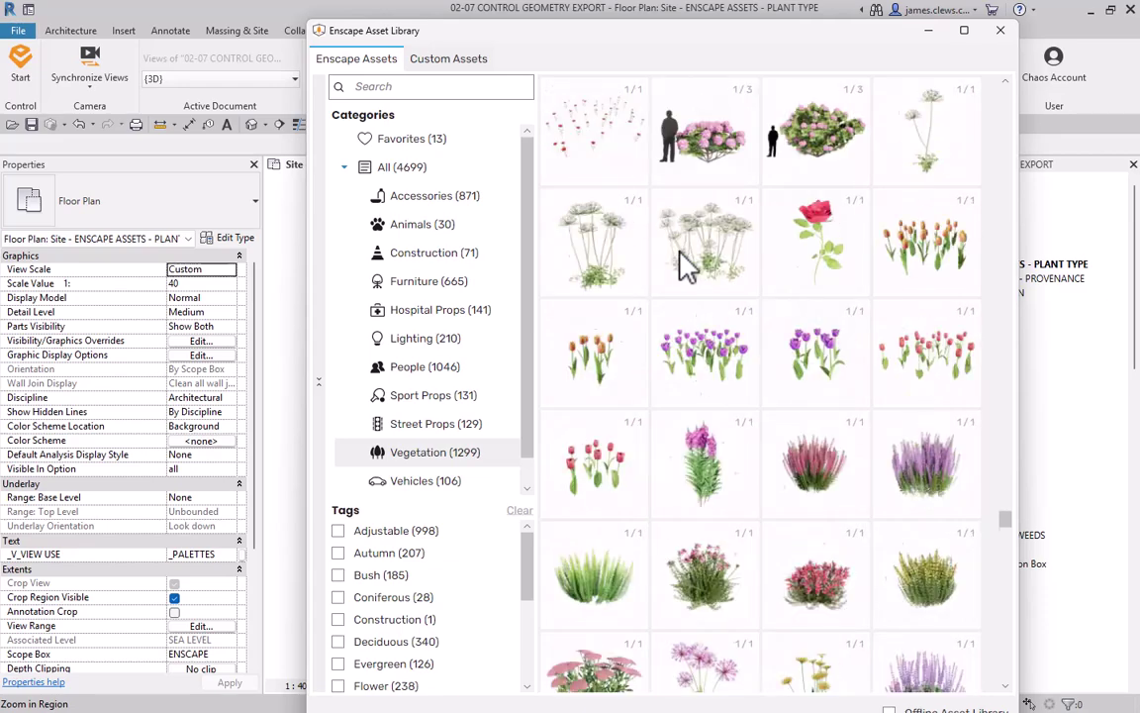
{"action": "scroll", "coordinate": [688, 265], "scroll_direction": "down", "scroll_amount": 8}
{"action": "scroll", "coordinate": [688, 268], "scroll_direction": "down", "scroll_amount": 5}
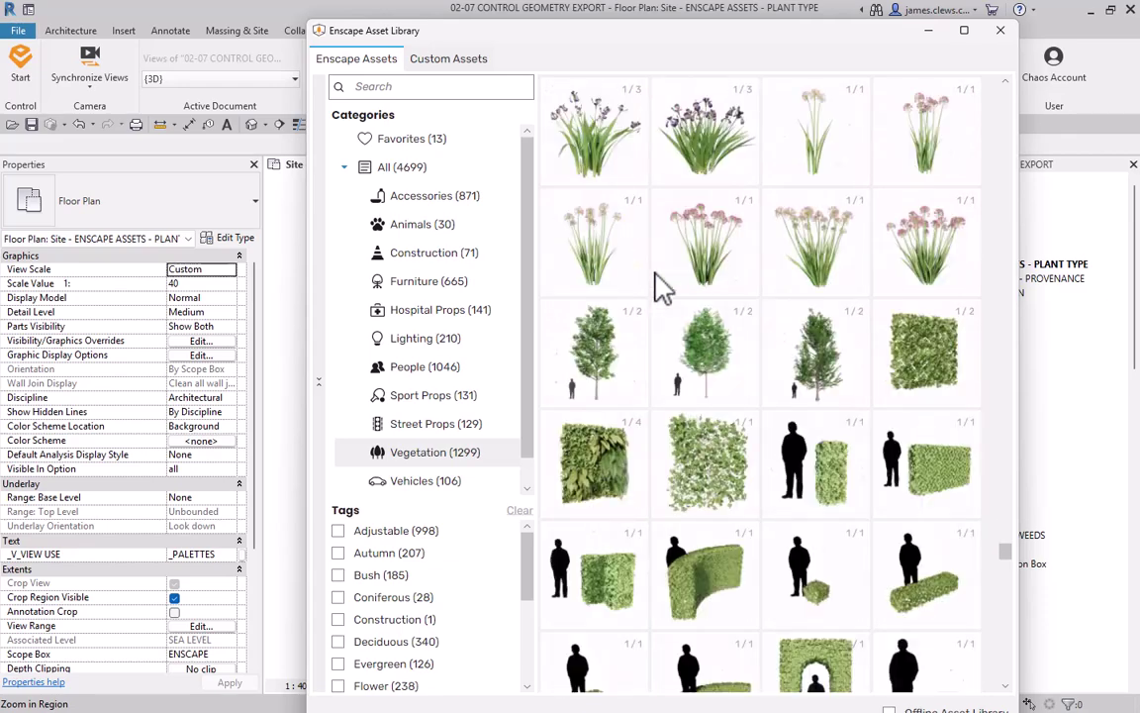
{"action": "scroll", "coordinate": [688, 265], "scroll_direction": "down", "scroll_amount": 15}
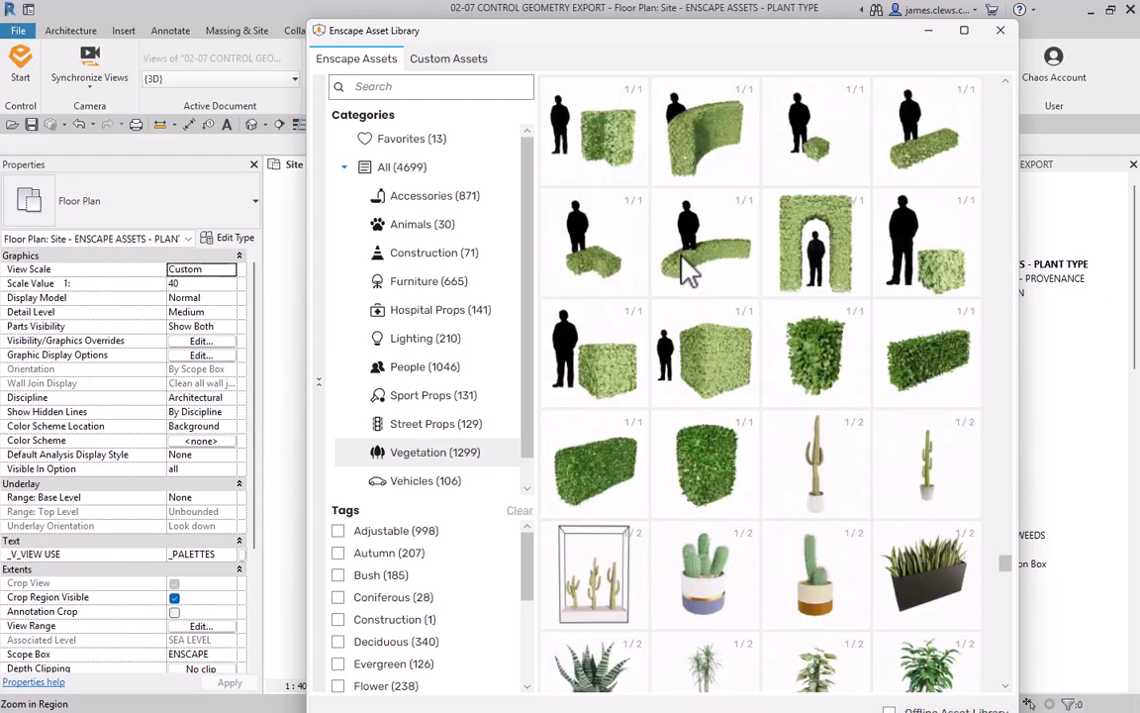
{"action": "scroll", "coordinate": [690, 267], "scroll_direction": "down", "scroll_amount": 12}
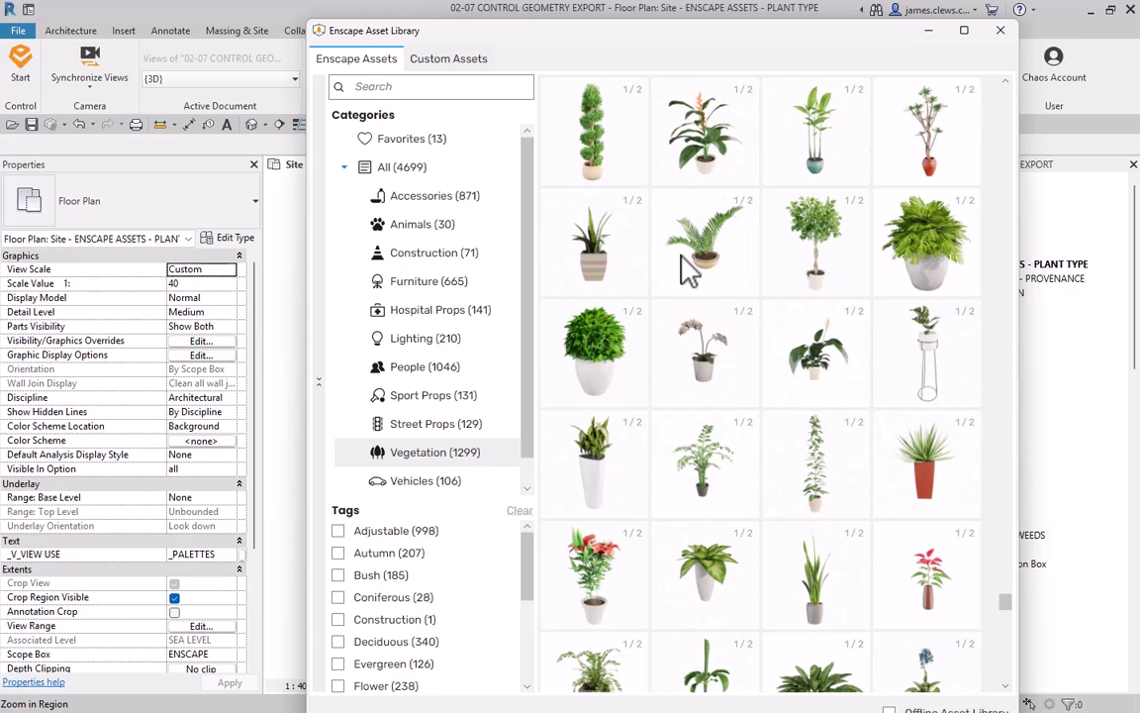
{"action": "scroll", "coordinate": [693, 262], "scroll_direction": "down", "scroll_amount": 3}
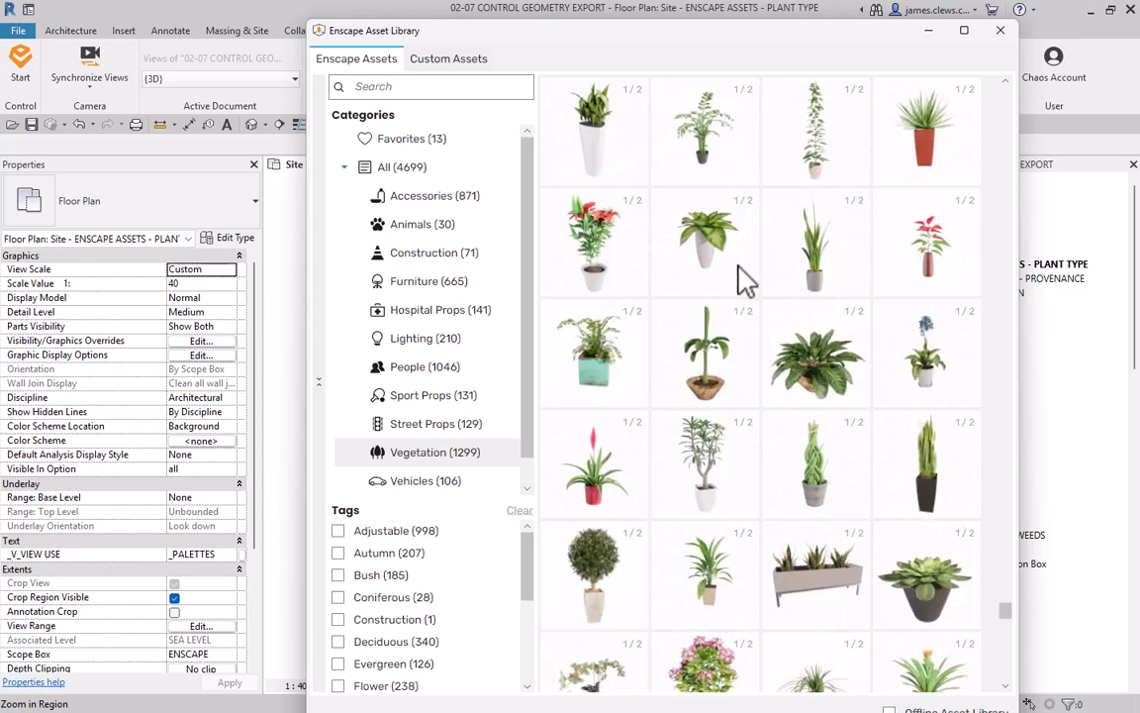
{"action": "scroll", "coordinate": [745, 280], "scroll_direction": "down", "scroll_amount": 10}
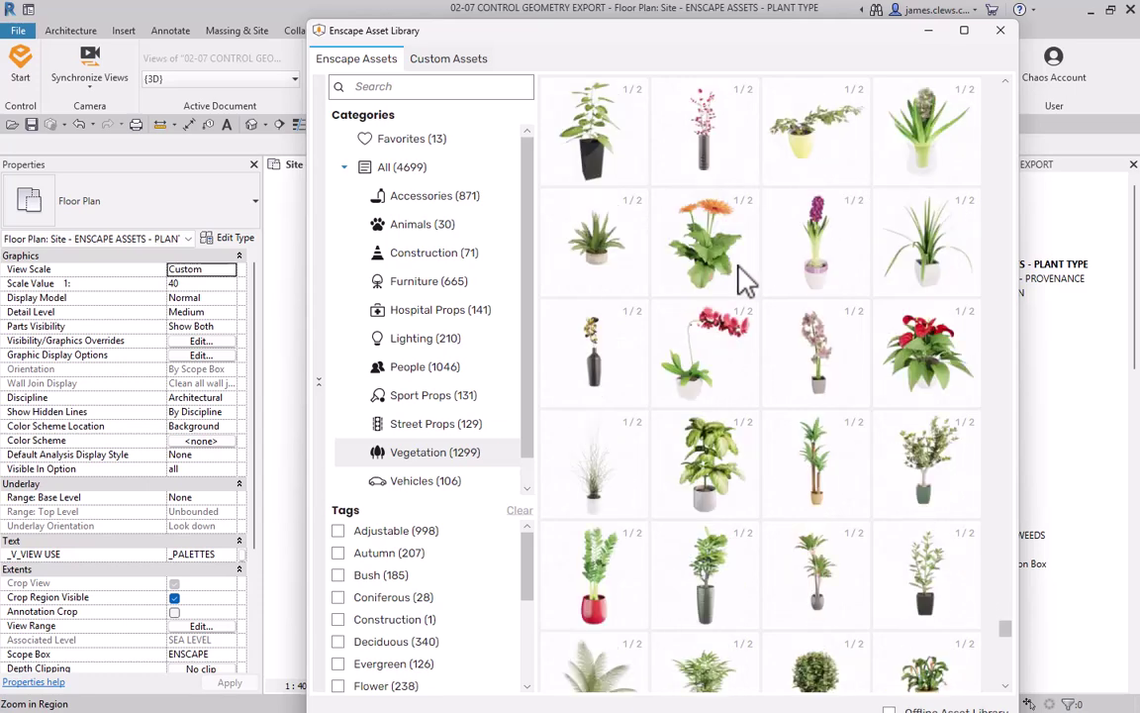
{"action": "scroll", "coordinate": [742, 280], "scroll_direction": "down", "scroll_amount": 10}
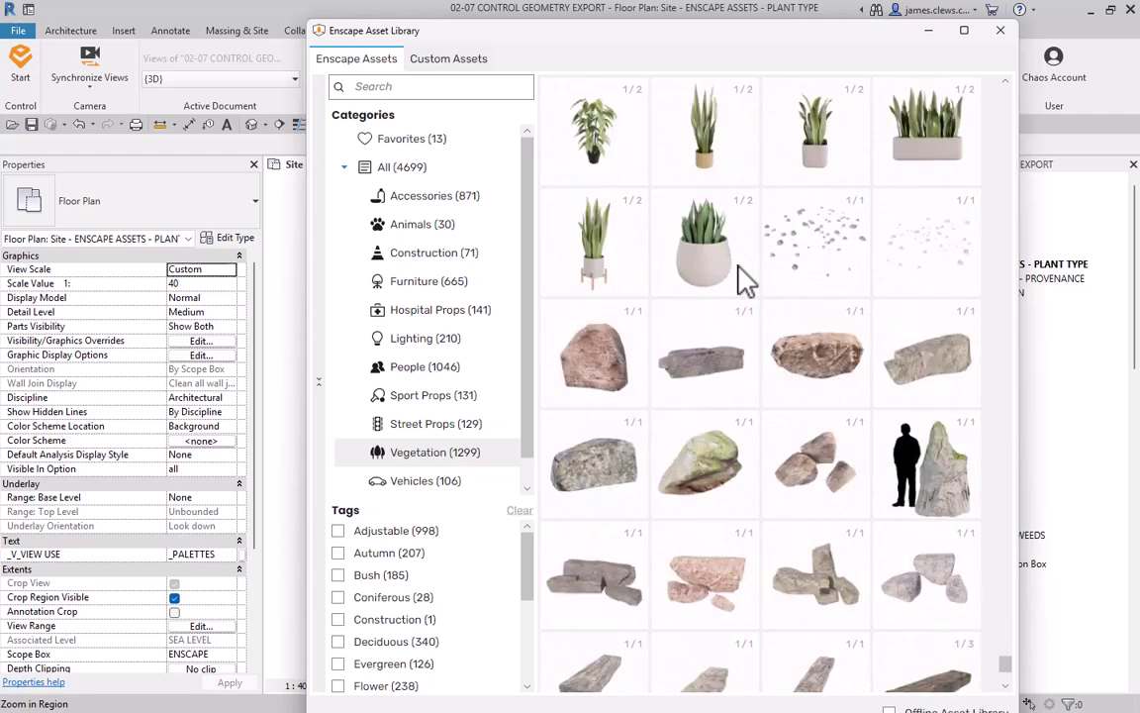
{"action": "scroll", "coordinate": [653, 338], "scroll_direction": "down", "scroll_amount": 5}
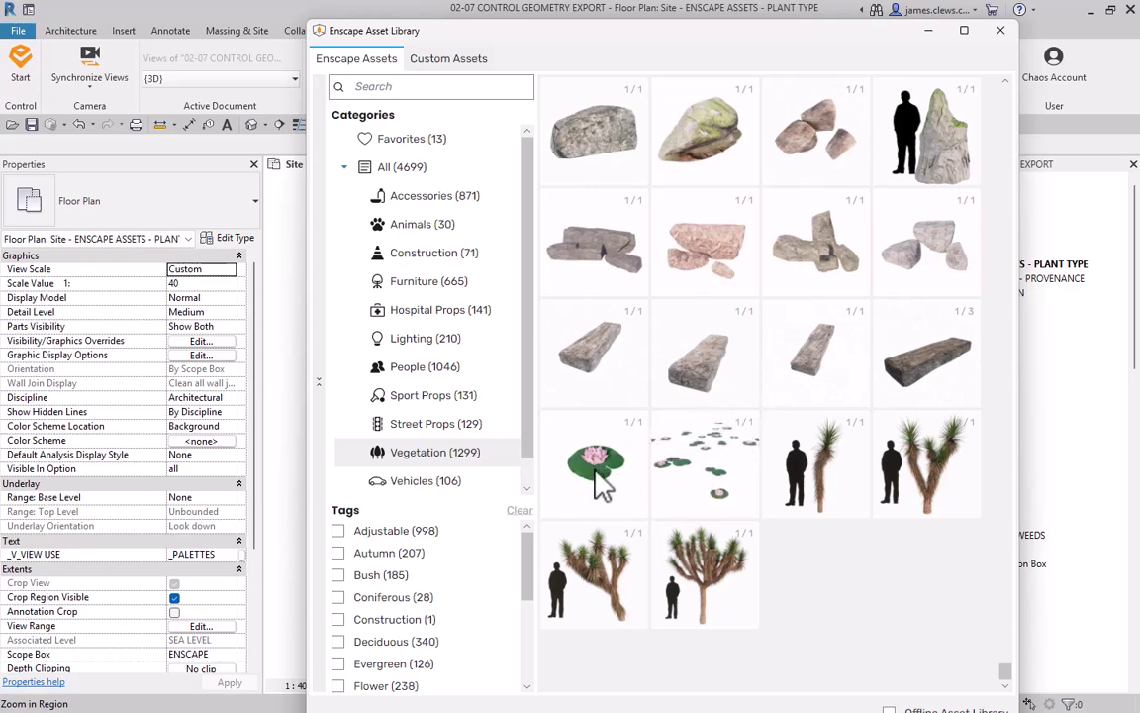
Look back through the Vegetation assets, from the rocks and potted plants up to the palms and trees.
{"action": "scroll", "coordinate": [606, 482], "scroll_direction": "up", "scroll_amount": 1}
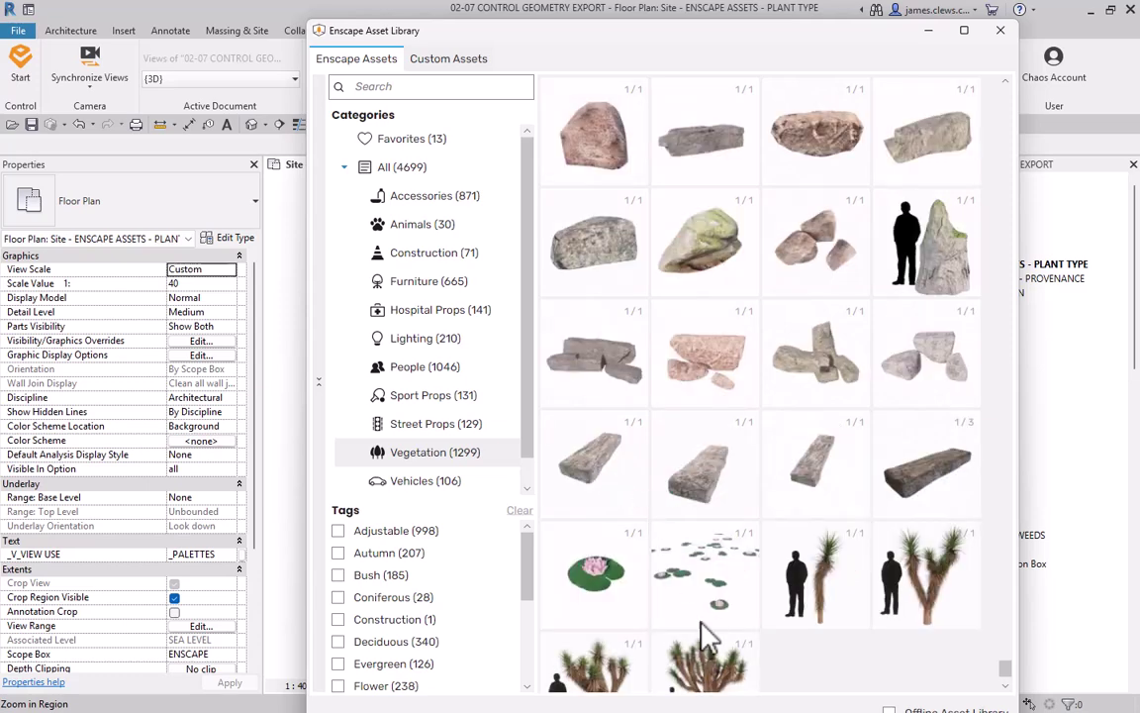
{"action": "scroll", "coordinate": [715, 216], "scroll_direction": "up", "scroll_amount": 15}
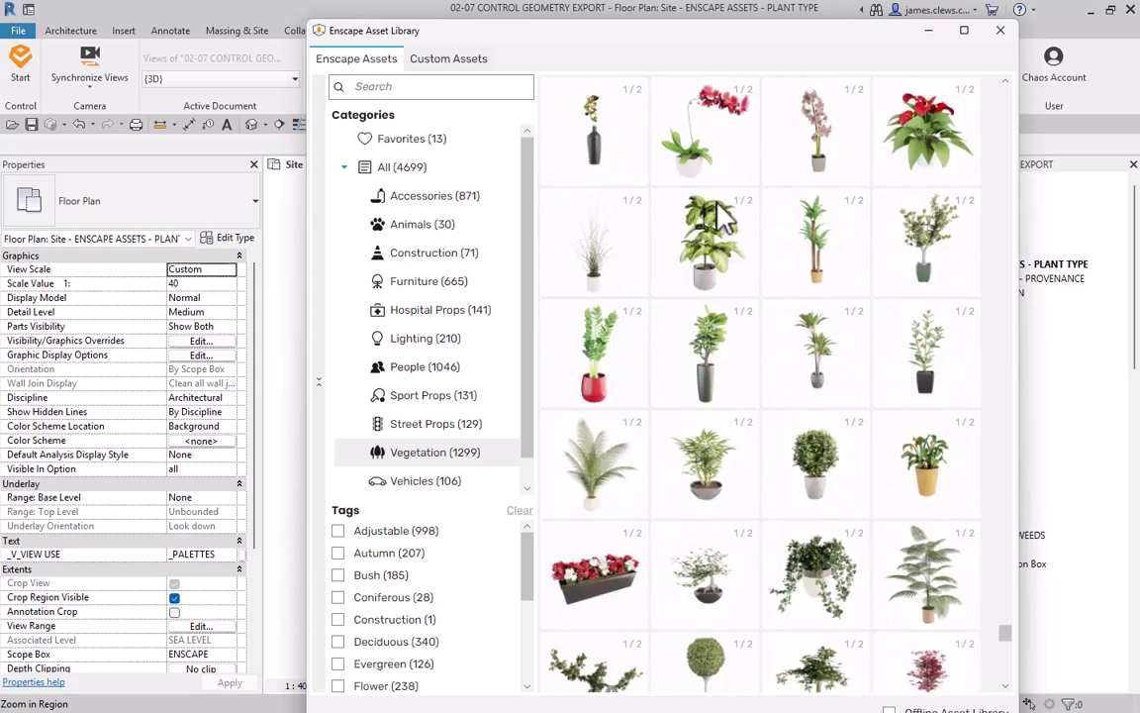
{"action": "scroll", "coordinate": [712, 284], "scroll_direction": "up", "scroll_amount": 5}
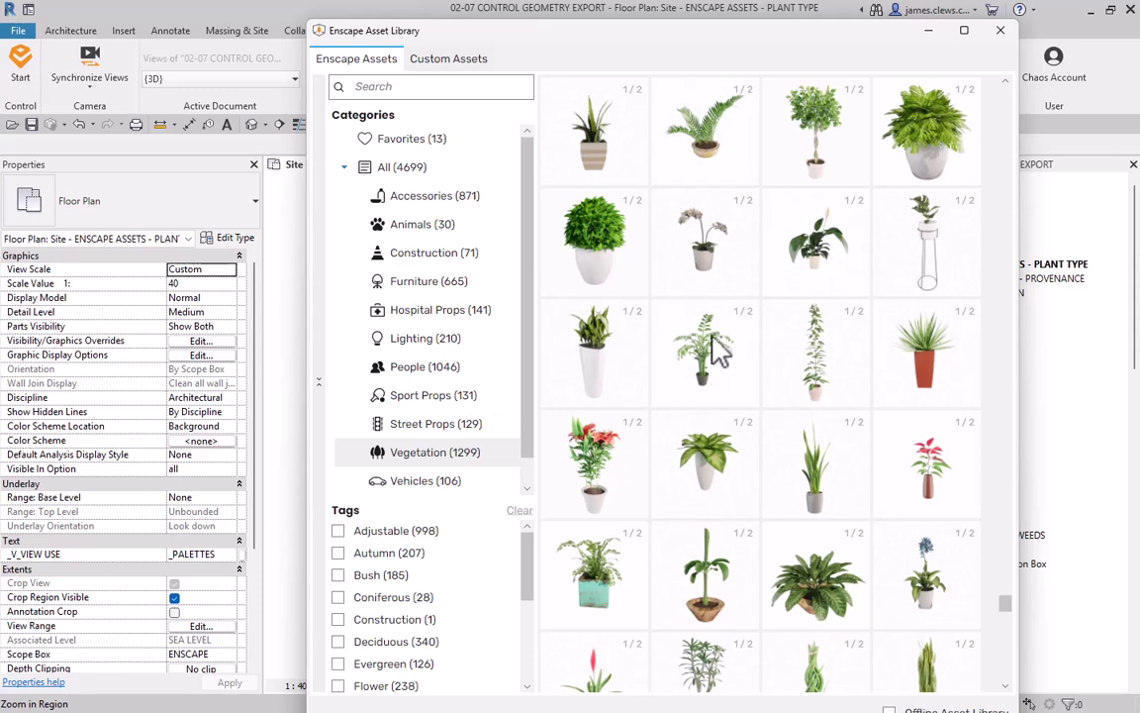
{"action": "scroll", "coordinate": [711, 358], "scroll_direction": "up", "scroll_amount": 20}
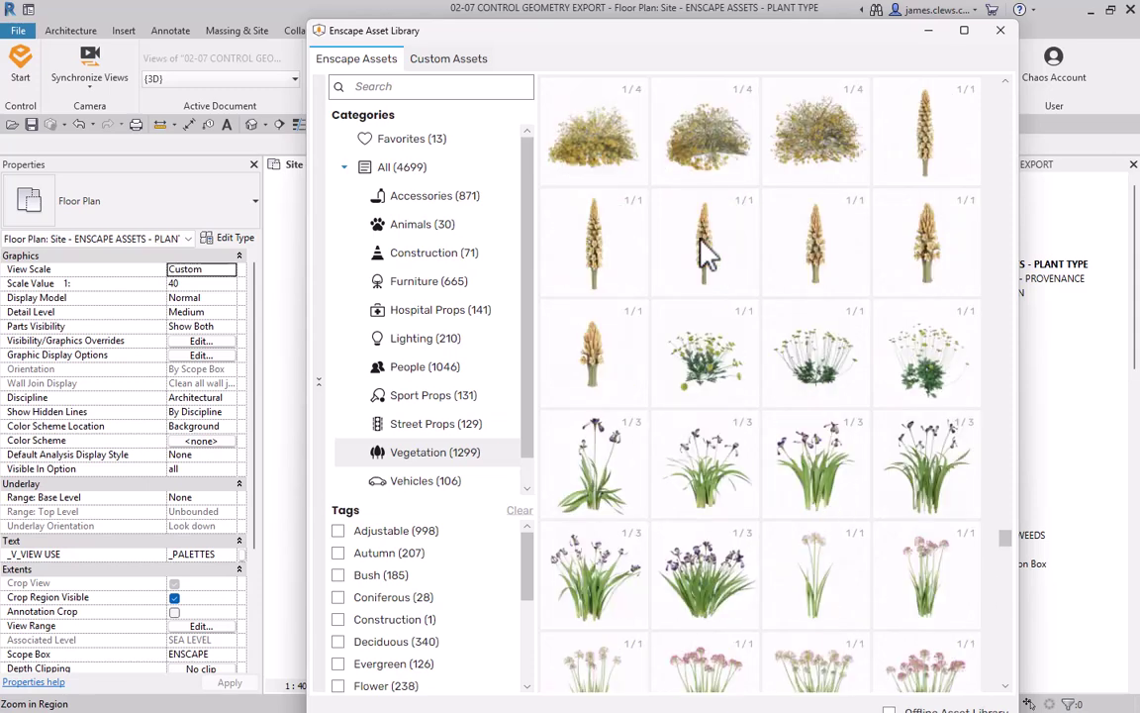
{"action": "scroll", "coordinate": [705, 255], "scroll_direction": "up", "scroll_amount": 2}
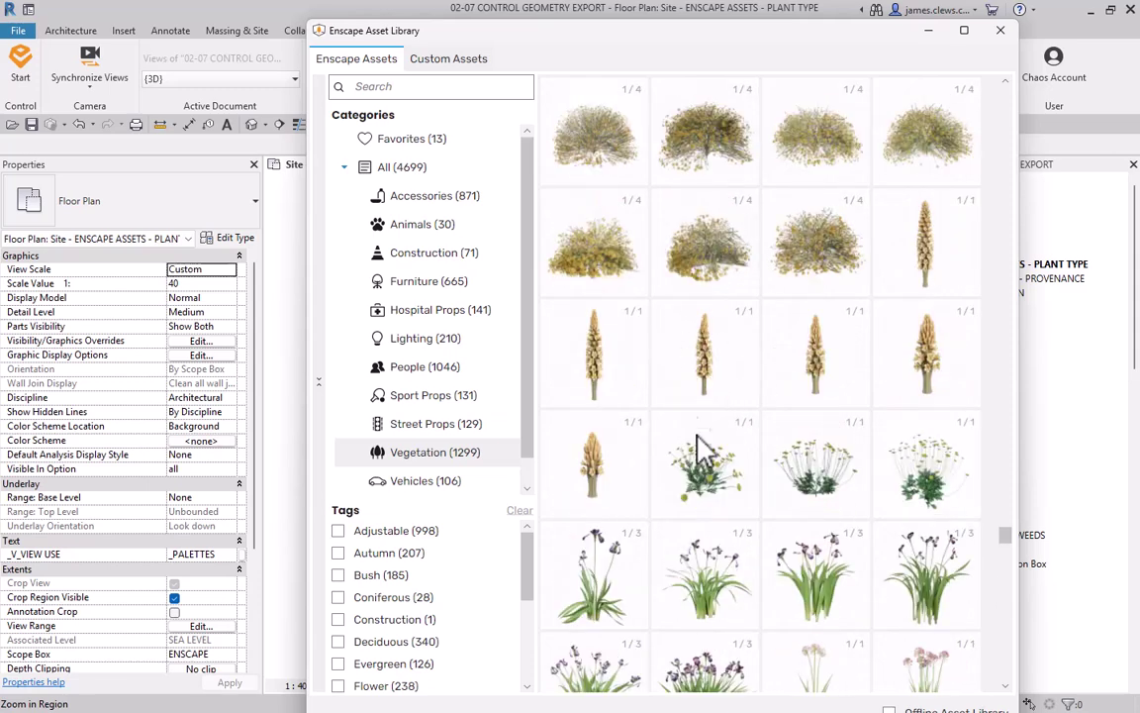
{"action": "scroll", "coordinate": [693, 404], "scroll_direction": "down", "scroll_amount": 8}
{"action": "scroll", "coordinate": [715, 259], "scroll_direction": "up", "scroll_amount": 11}
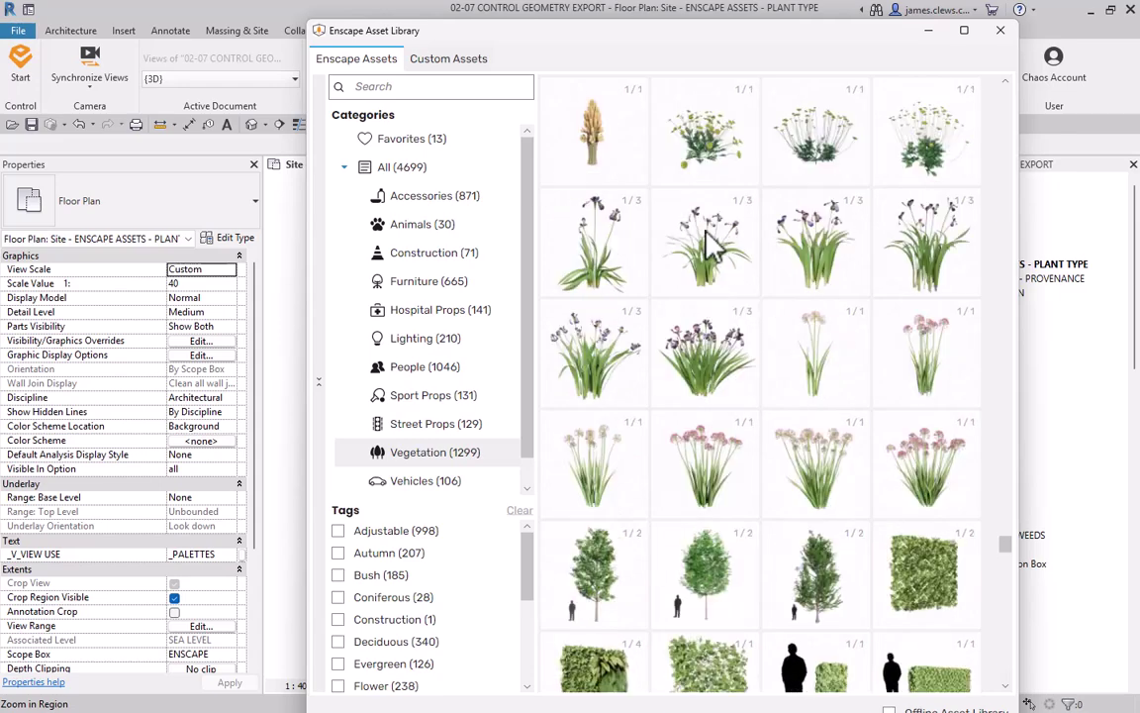
{"action": "scroll", "coordinate": [708, 242], "scroll_direction": "up", "scroll_amount": 10}
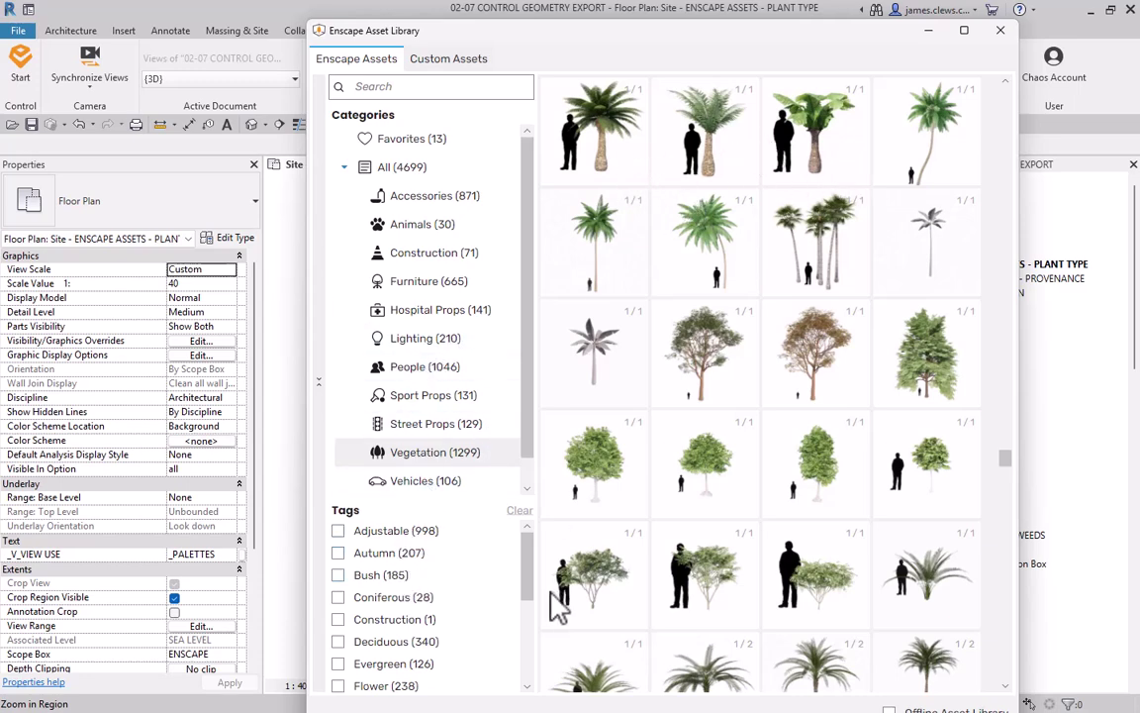
Review the full list of tags available for filtering the Vegetation assets.
{"action": "left_click_drag", "start_coordinate": [527, 586], "coordinate": [465, 682]}
{"action": "left_click_drag", "start_coordinate": [531, 624], "coordinate": [527, 562]}
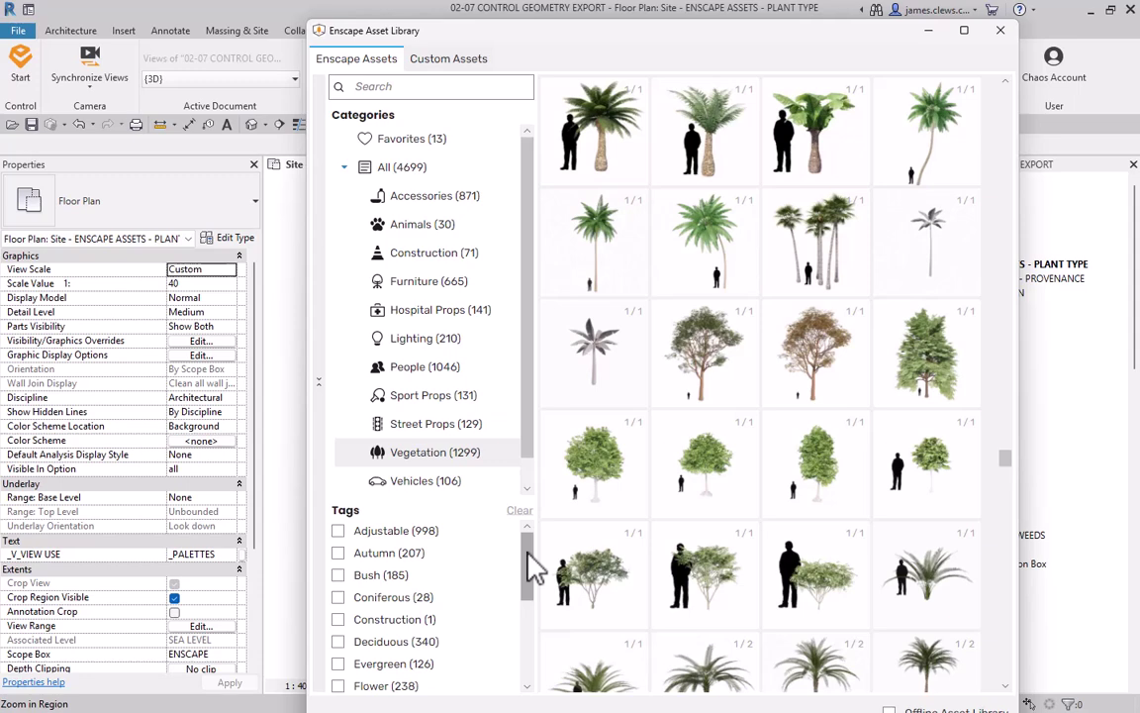
{"action": "scroll", "coordinate": [369, 586], "scroll_direction": "down", "scroll_amount": 3}
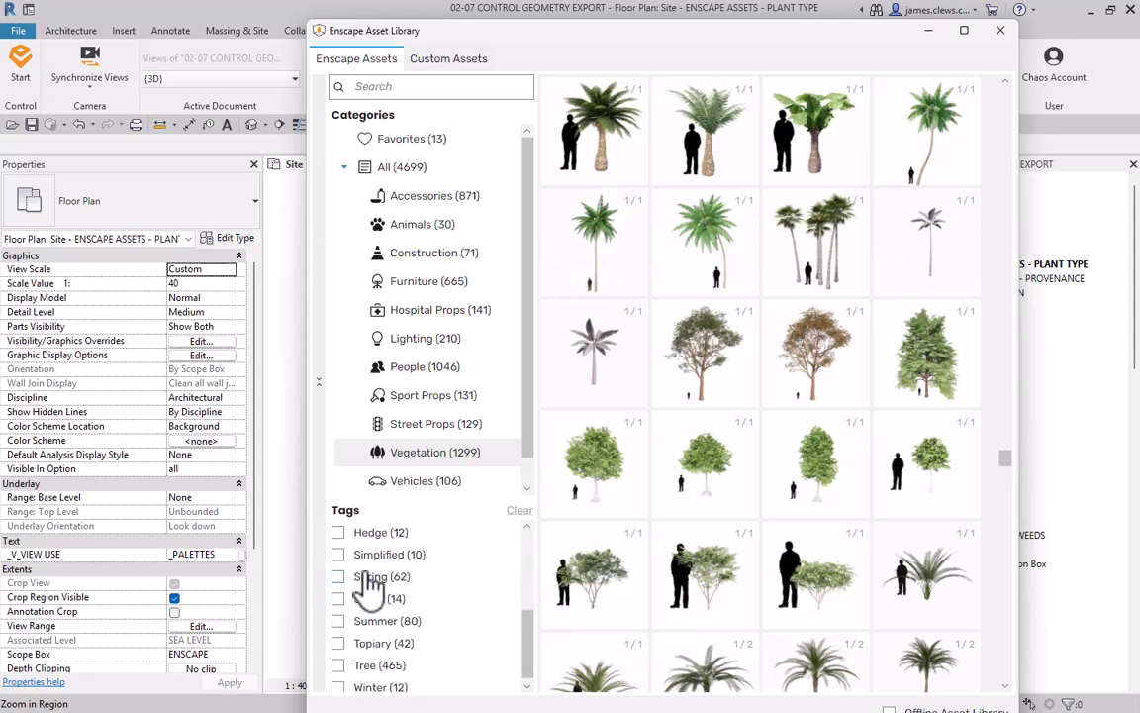
{"action": "scroll", "coordinate": [391, 594], "scroll_direction": "up", "scroll_amount": 2}
{"action": "scroll", "coordinate": [393, 594], "scroll_direction": "up", "scroll_amount": 3}
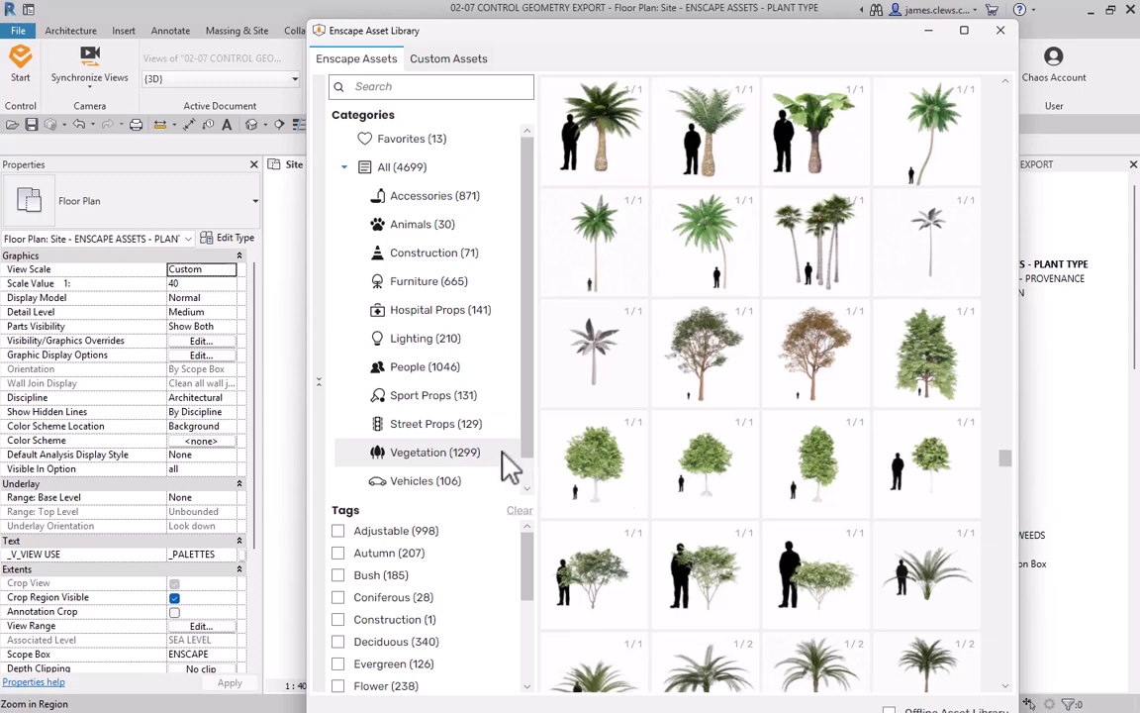
{"action": "scroll", "coordinate": [392, 549], "scroll_direction": "down", "scroll_amount": 3}
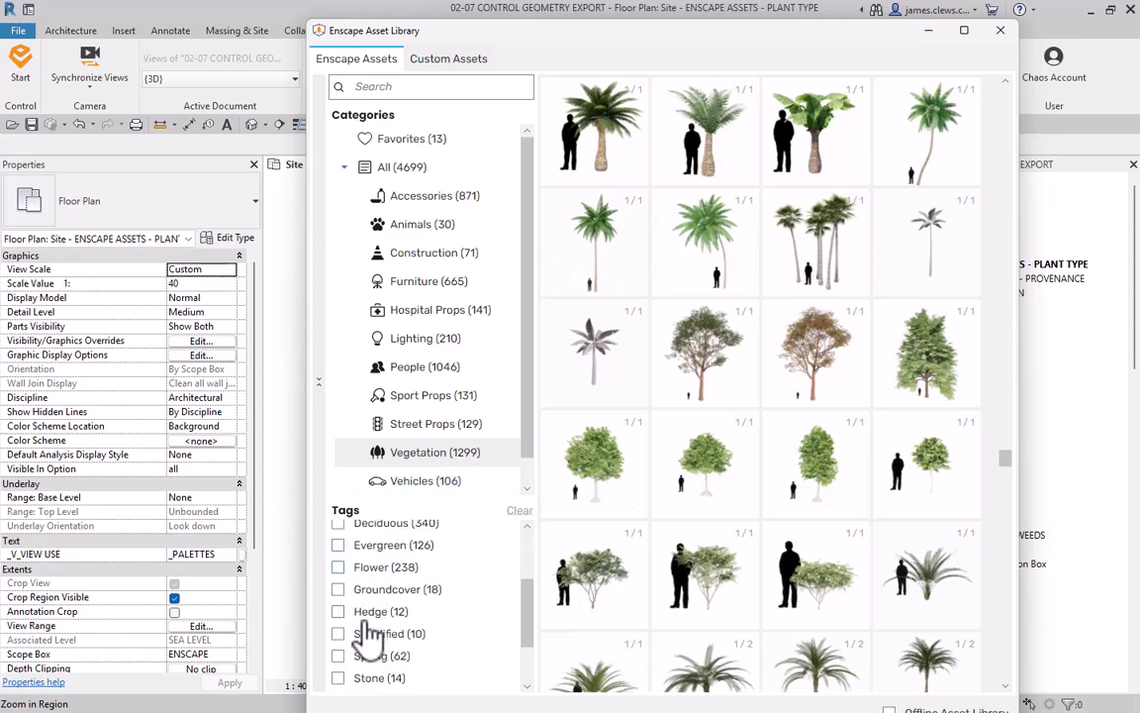
{"action": "scroll", "coordinate": [369, 630], "scroll_direction": "down", "scroll_amount": 2}
{"action": "scroll", "coordinate": [405, 644], "scroll_direction": "up", "scroll_amount": 2}
{"action": "scroll", "coordinate": [439, 590], "scroll_direction": "up", "scroll_amount": 2}
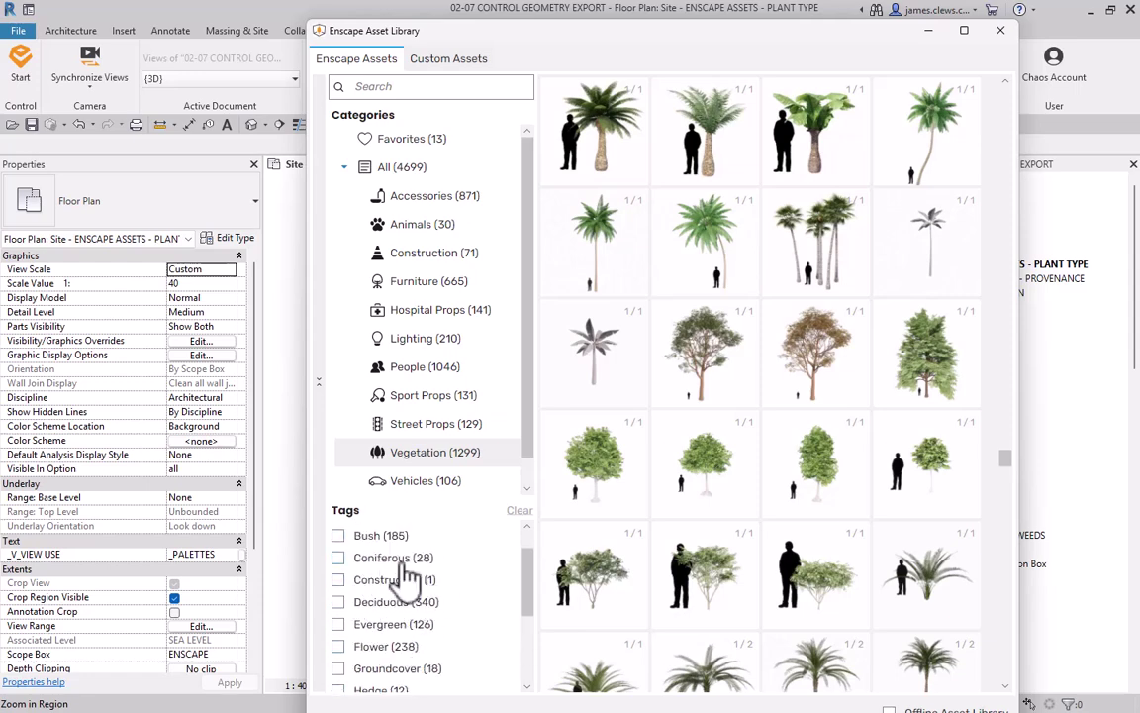
Filter the Vegetation assets by the Bush tag and look through the matching plants.
{"action": "scroll", "coordinate": [533, 580], "scroll_direction": "up", "scroll_amount": 2}
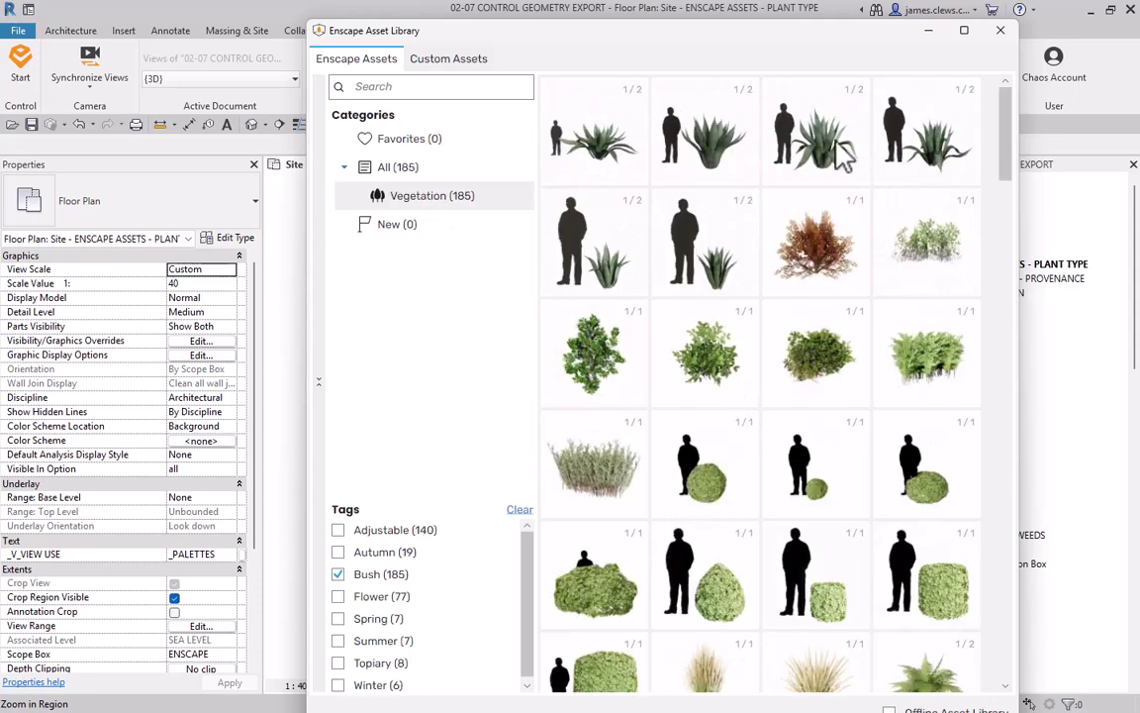
{"action": "scroll", "coordinate": [826, 282], "scroll_direction": "down", "scroll_amount": 2}
{"action": "scroll", "coordinate": [820, 292], "scroll_direction": "down", "scroll_amount": 3}
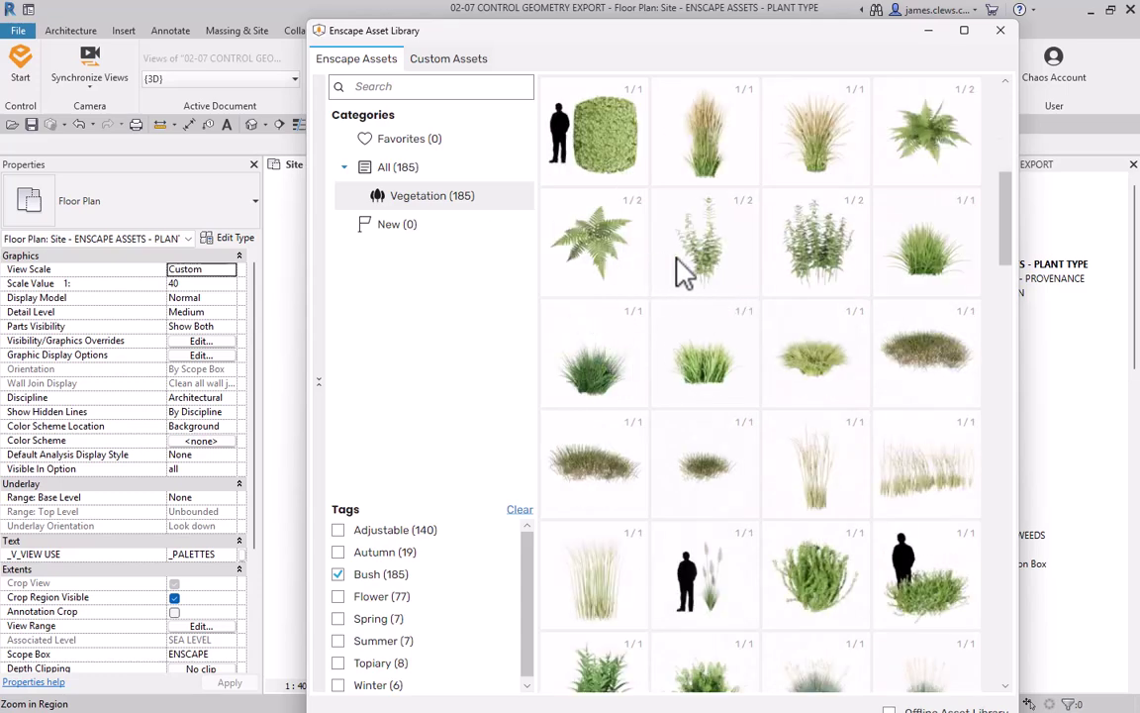
{"action": "scroll", "coordinate": [683, 377], "scroll_direction": "down", "scroll_amount": 3}
{"action": "scroll", "coordinate": [633, 414], "scroll_direction": "down", "scroll_amount": 1}
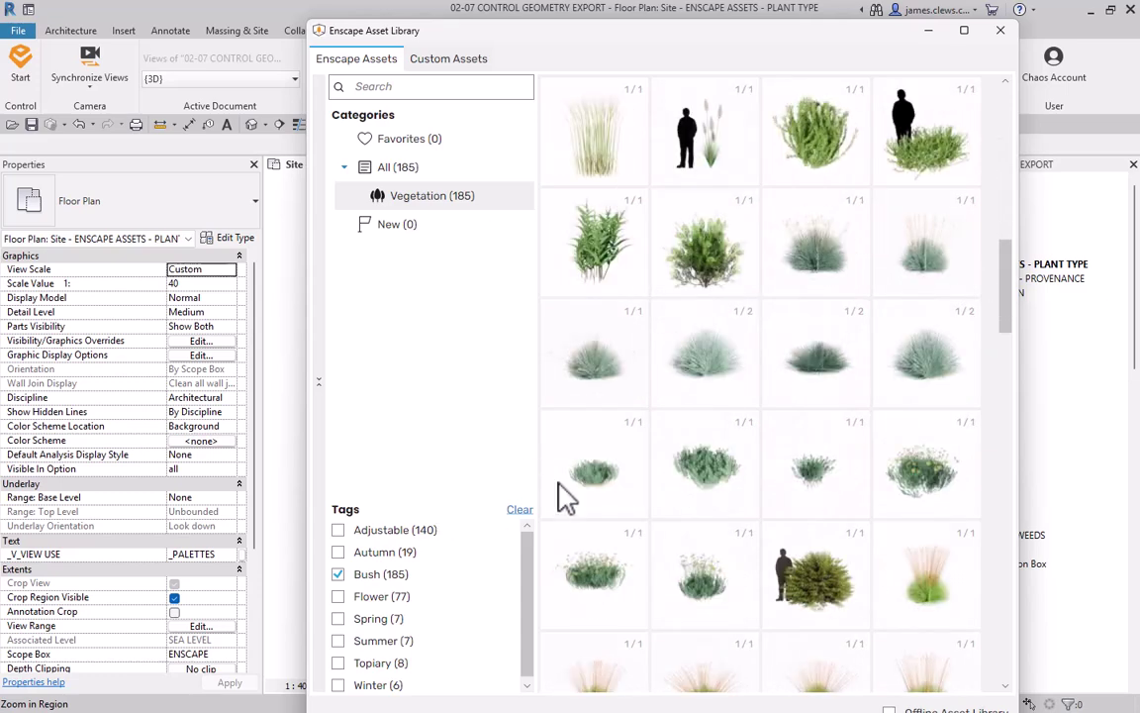
{"action": "scroll", "coordinate": [678, 584], "scroll_direction": "down", "scroll_amount": 1}
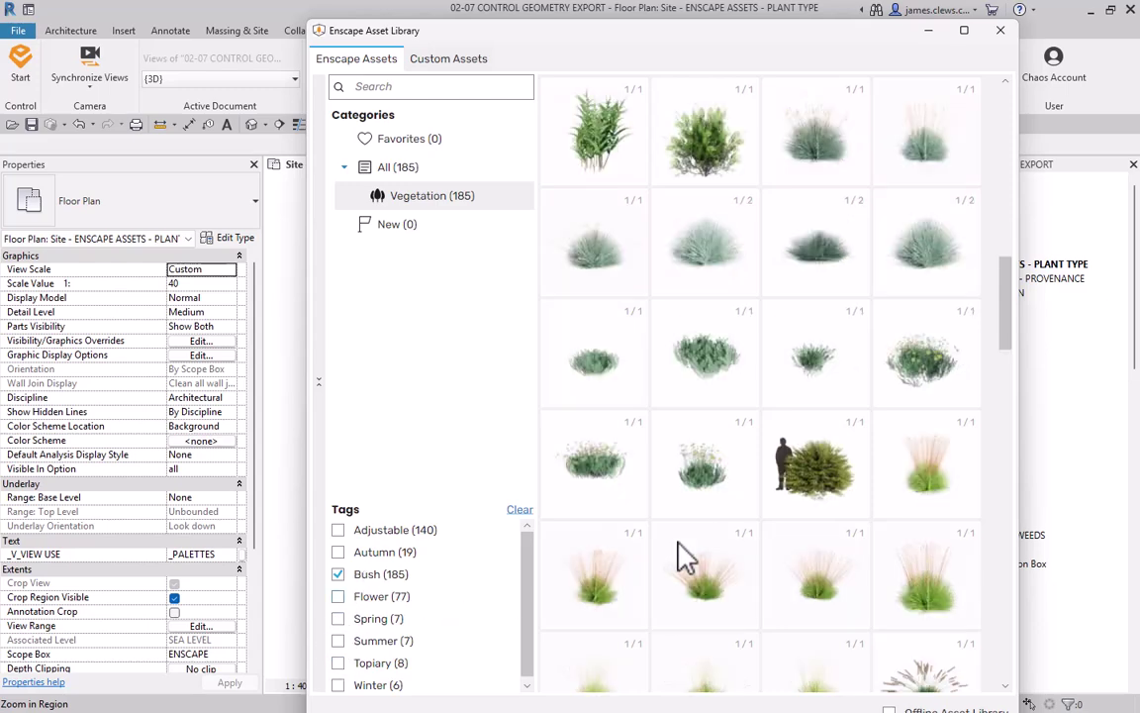
{"action": "scroll", "coordinate": [678, 551], "scroll_direction": "down", "scroll_amount": 3}
Clear the Bush tag filter and close the Enscape Asset Library.
{"action": "left_click", "coordinate": [338, 575]}
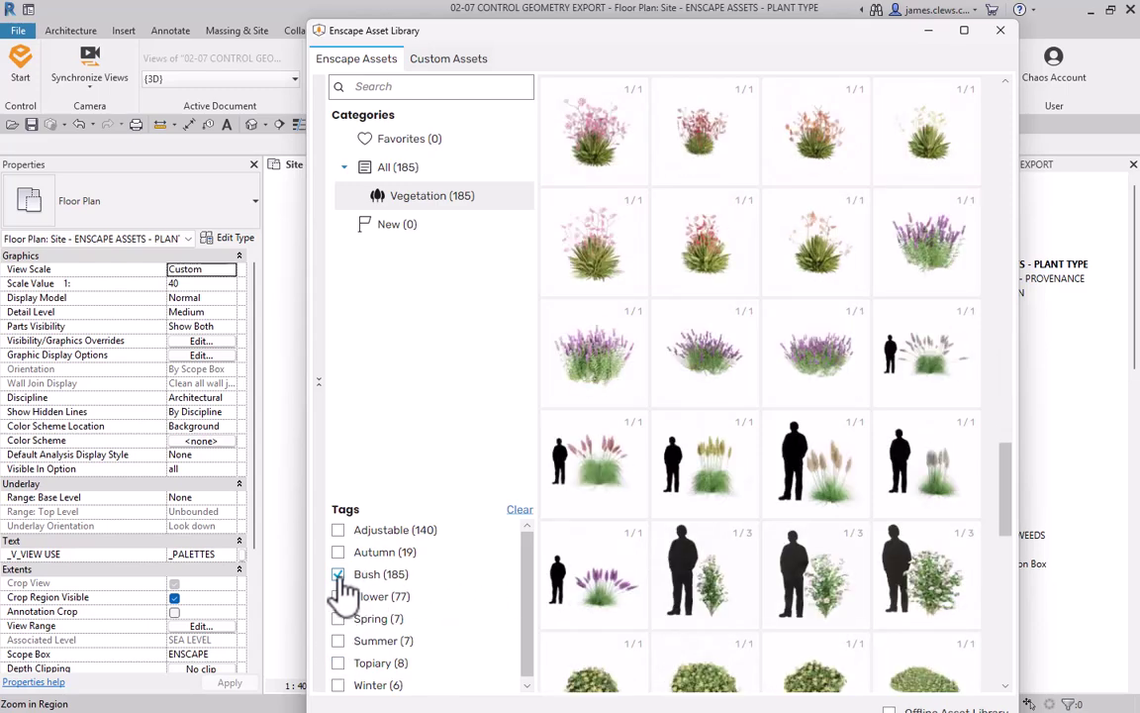
{"action": "left_click", "coordinate": [520, 508]}
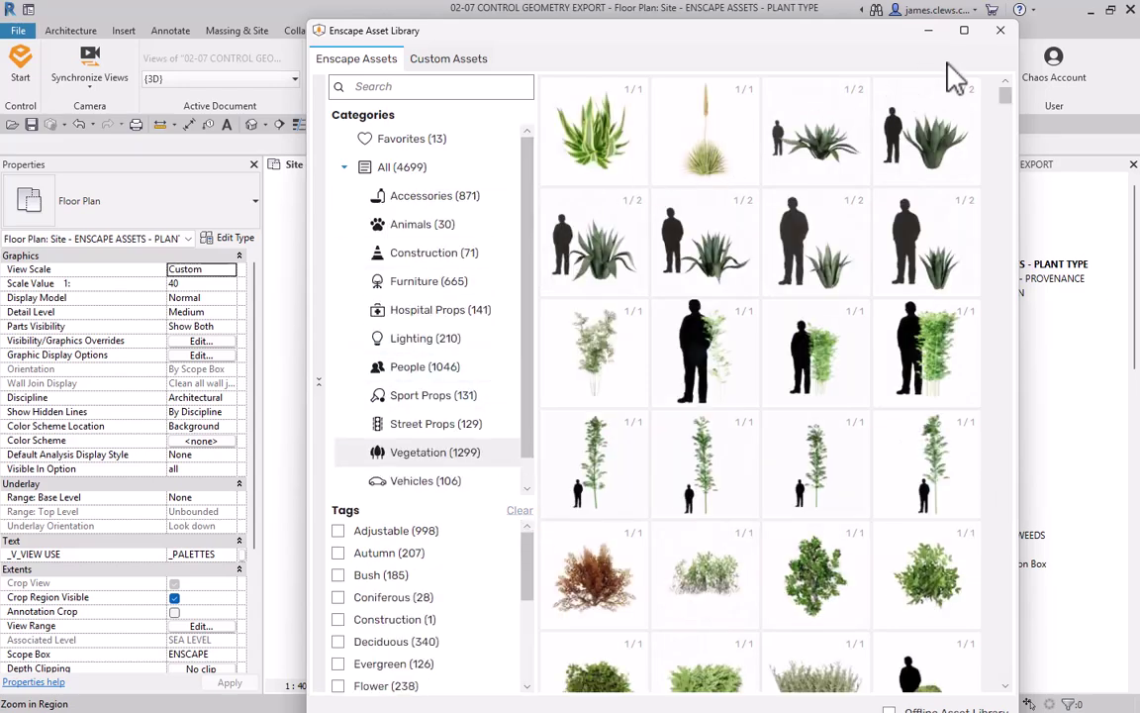
{"action": "left_click", "coordinate": [1000, 32]}
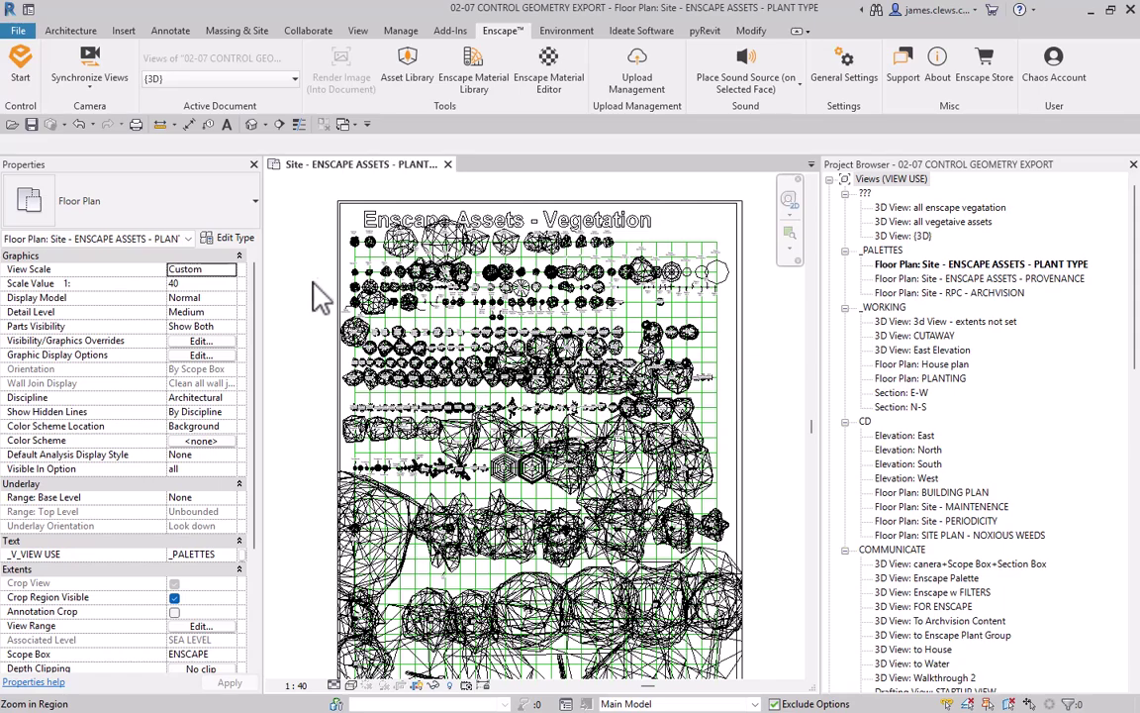
Examine the botanical name labels on the plants in the ENSCAPE ASSETS - PLANT TYPE floor plan.
{"action": "scroll", "coordinate": [317, 297], "scroll_direction": "up", "scroll_amount": 3}
{"action": "scroll", "coordinate": [460, 272], "scroll_direction": "up", "scroll_amount": 2}
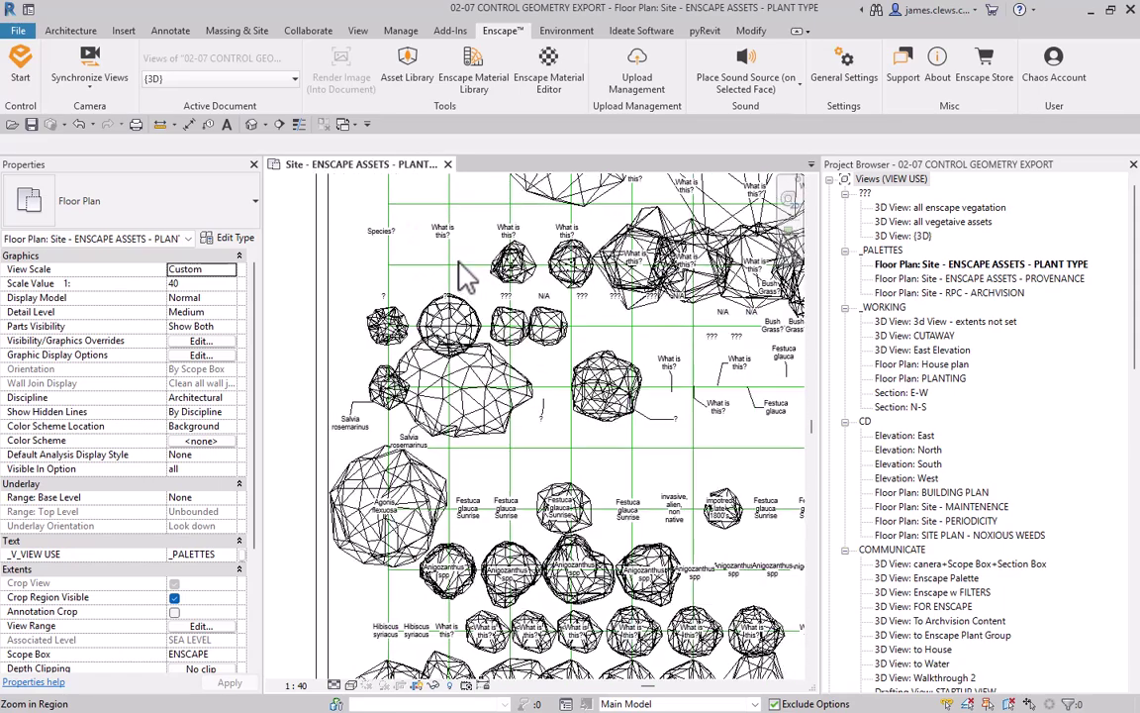
{"action": "scroll", "coordinate": [688, 342], "scroll_direction": "up", "scroll_amount": 2}
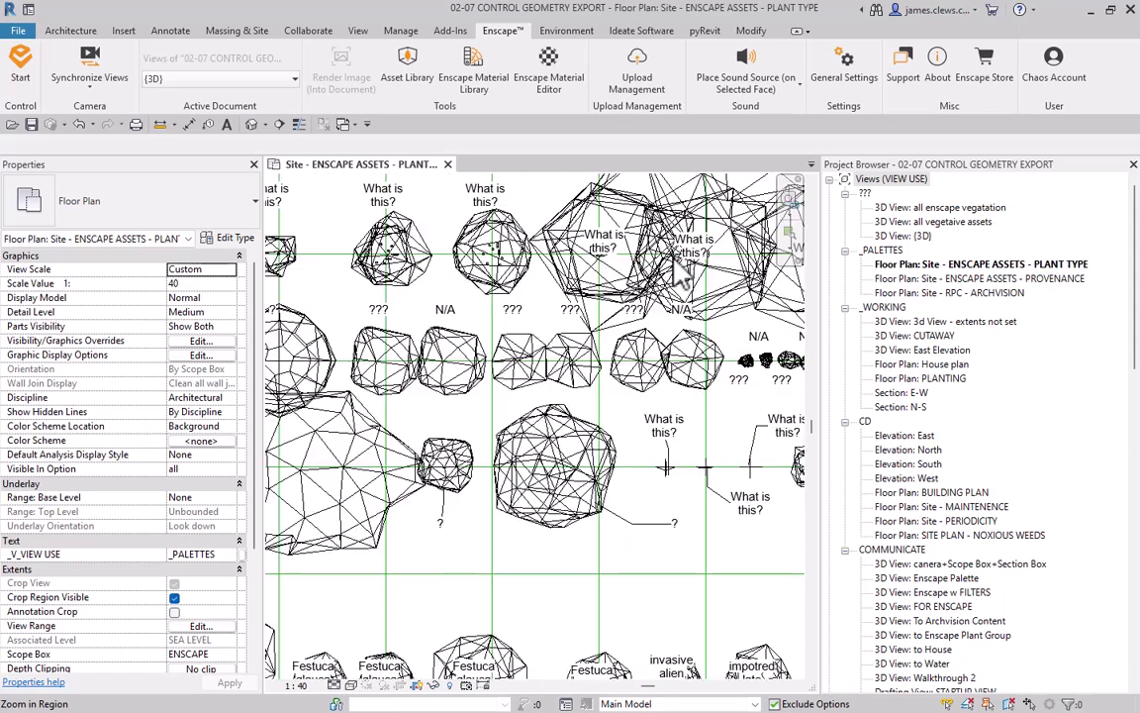
{"action": "scroll", "coordinate": [512, 443], "scroll_direction": "up", "scroll_amount": 2}
{"action": "scroll", "coordinate": [513, 442], "scroll_direction": "down", "scroll_amount": 3}
{"action": "scroll", "coordinate": [524, 594], "scroll_direction": "up", "scroll_amount": 4}
{"action": "scroll", "coordinate": [530, 624], "scroll_direction": "up", "scroll_amount": 3}
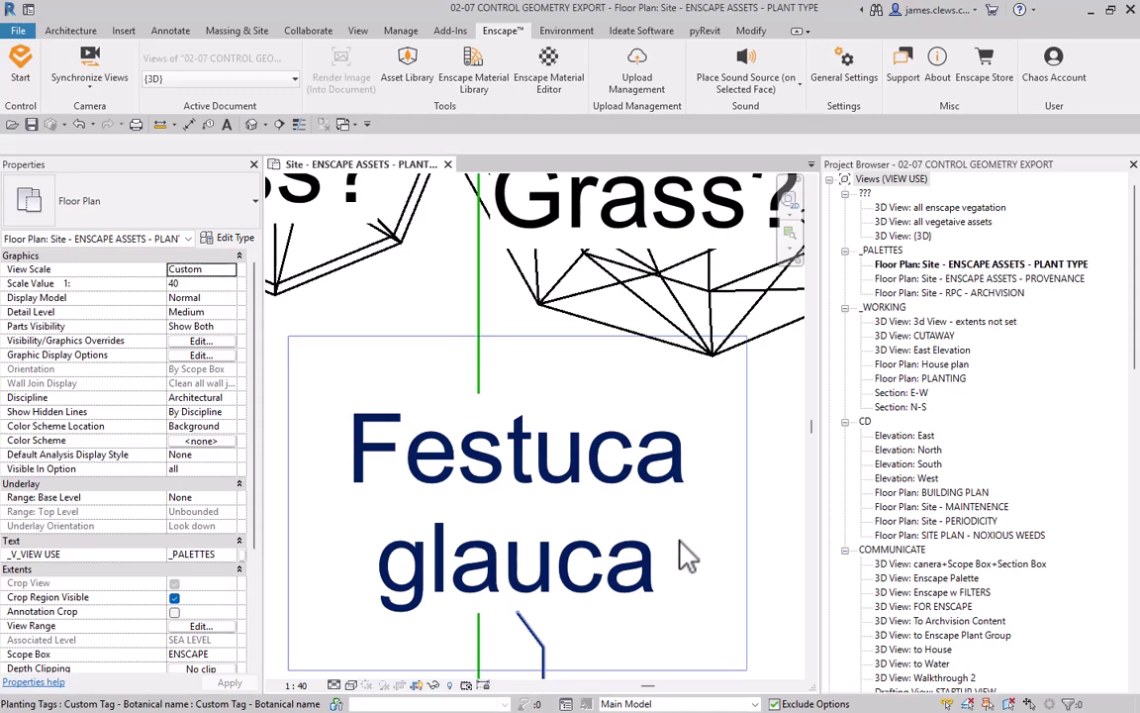
{"action": "scroll", "coordinate": [688, 557], "scroll_direction": "down", "scroll_amount": 5}
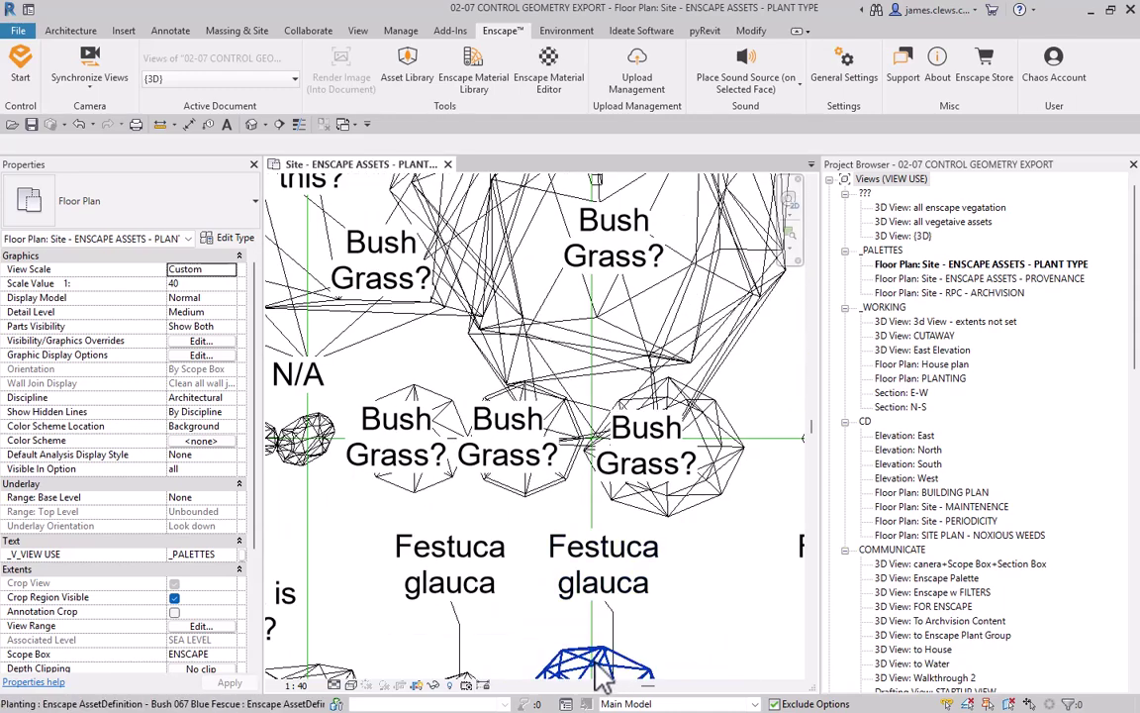
Review the full list of type parameters of the Bush 067 Blue Fescue plant in the plan, then deselect it.
{"action": "left_click", "coordinate": [591, 679]}
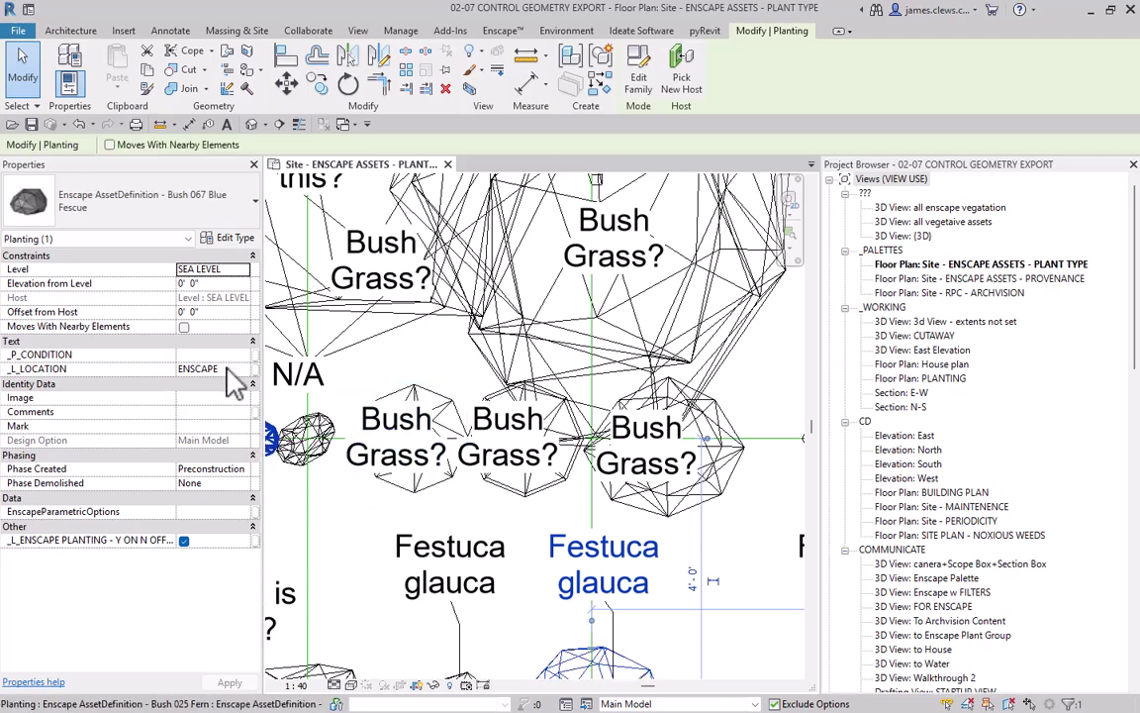
{"action": "left_click", "coordinate": [234, 242]}
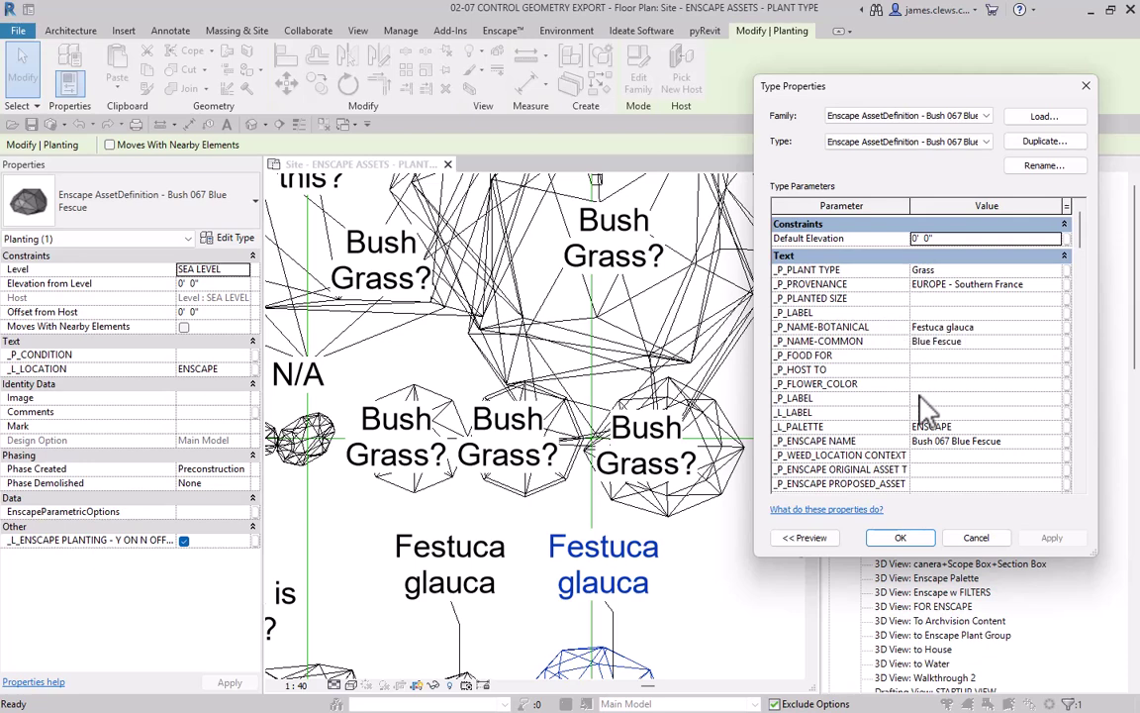
{"action": "scroll", "coordinate": [921, 405], "scroll_direction": "down", "scroll_amount": 8}
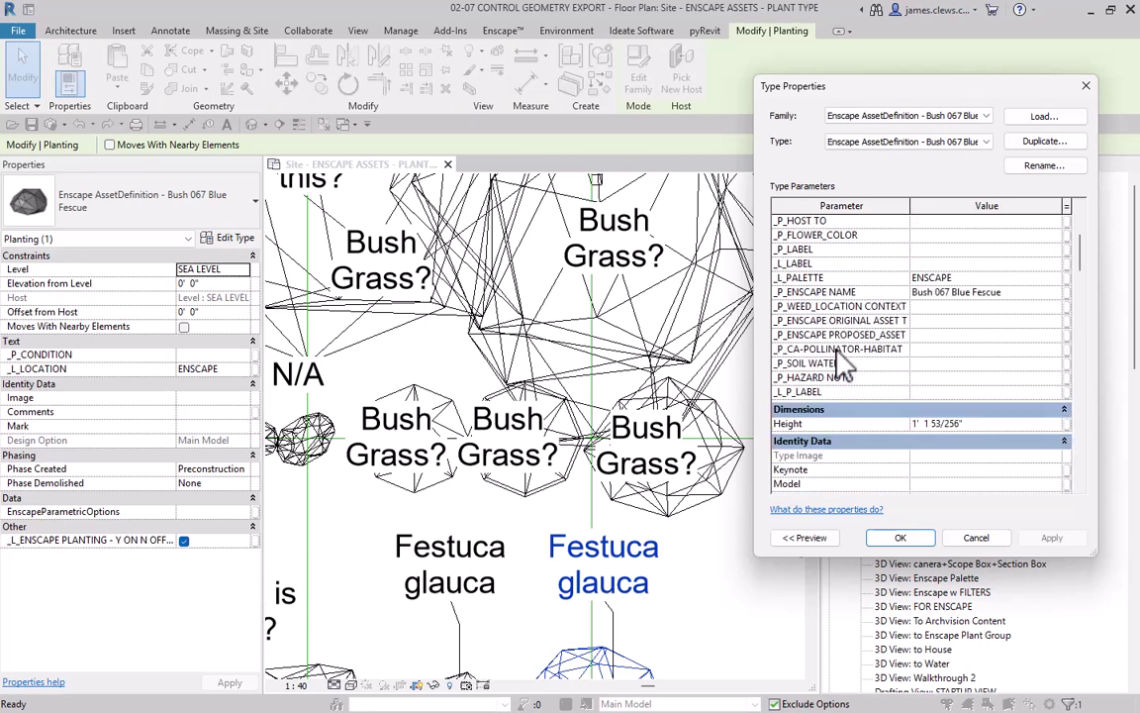
{"action": "scroll", "coordinate": [839, 363], "scroll_direction": "down", "scroll_amount": 10}
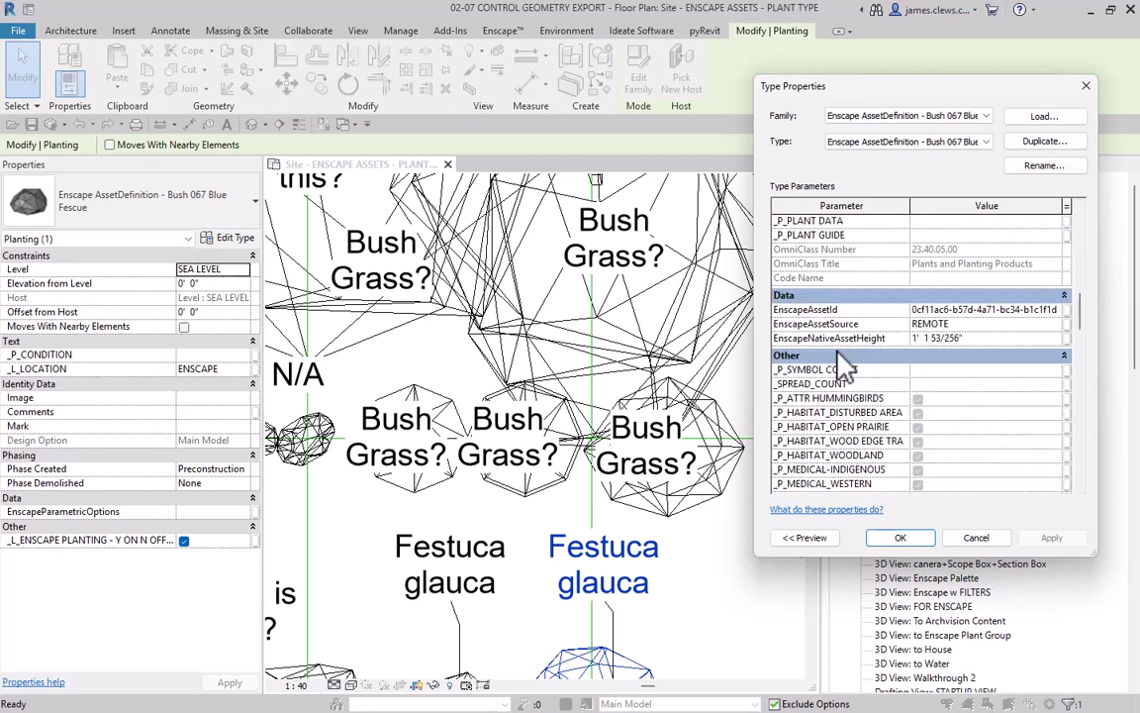
{"action": "scroll", "coordinate": [841, 361], "scroll_direction": "down", "scroll_amount": 3}
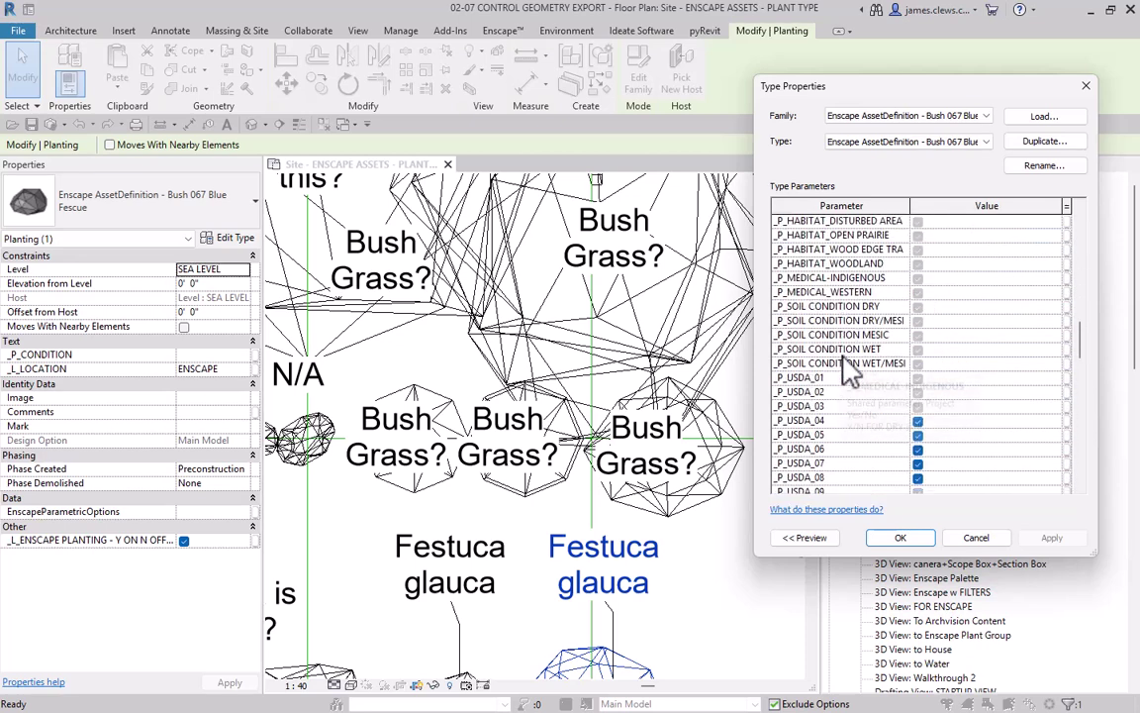
{"action": "scroll", "coordinate": [836, 358], "scroll_direction": "down", "scroll_amount": 1}
{"action": "scroll", "coordinate": [837, 355], "scroll_direction": "down", "scroll_amount": 9}
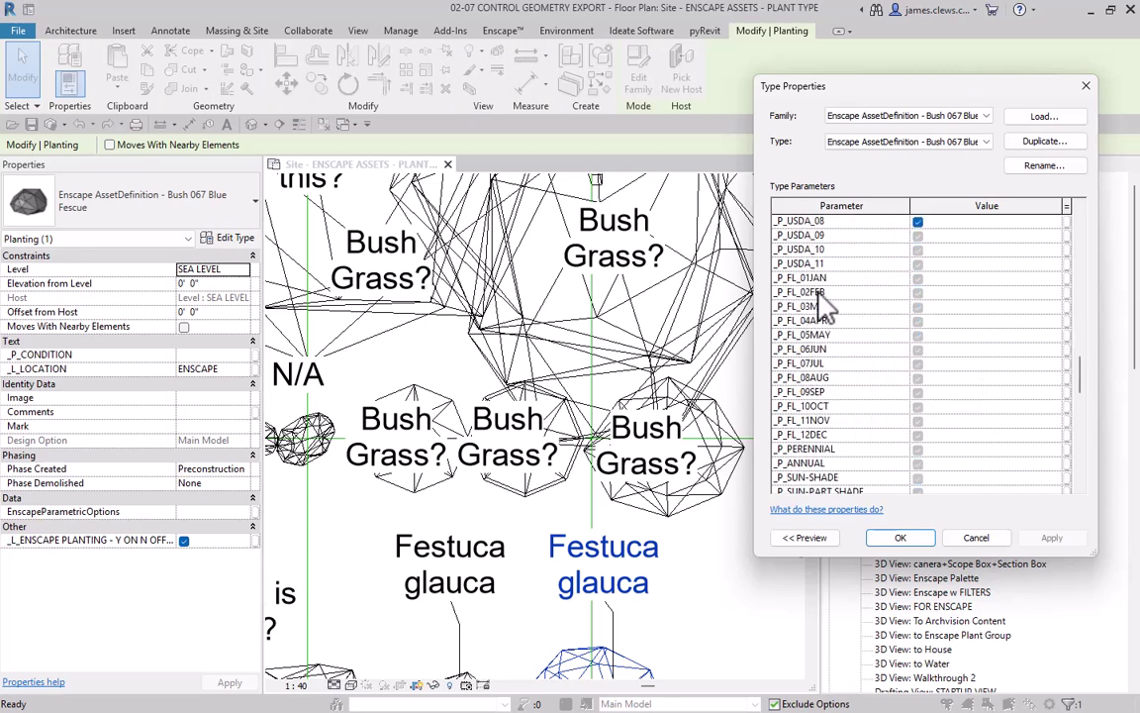
{"action": "scroll", "coordinate": [841, 358], "scroll_direction": "down", "scroll_amount": 3}
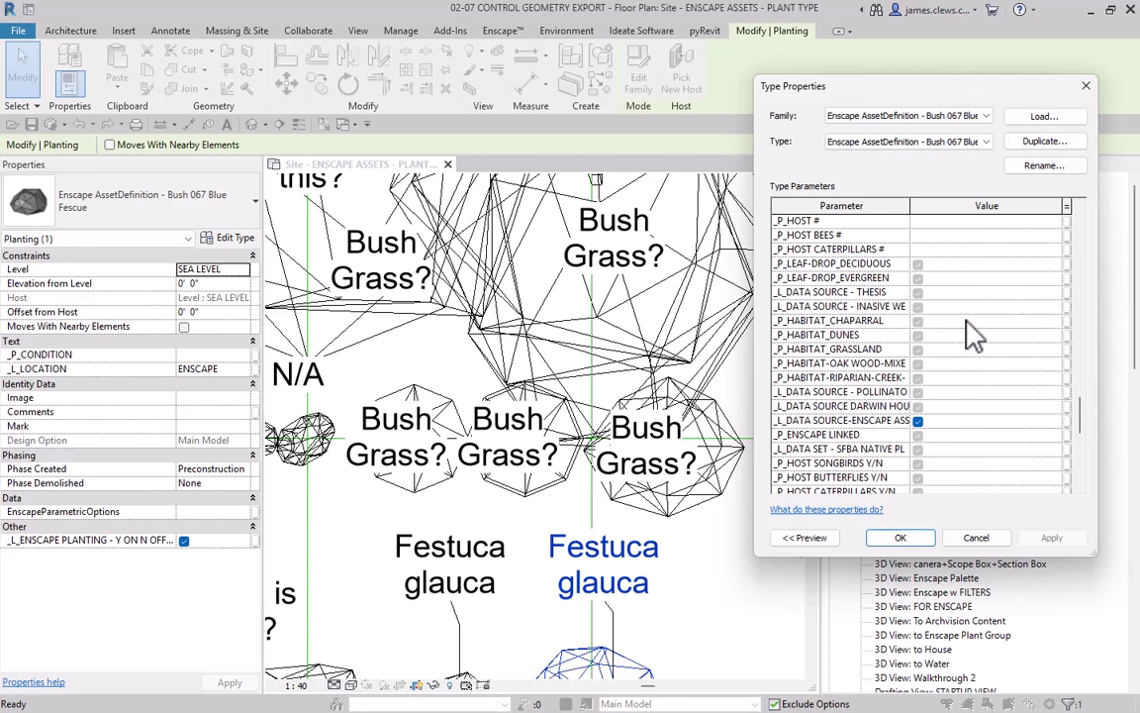
{"action": "scroll", "coordinate": [841, 342], "scroll_direction": "down", "scroll_amount": 10}
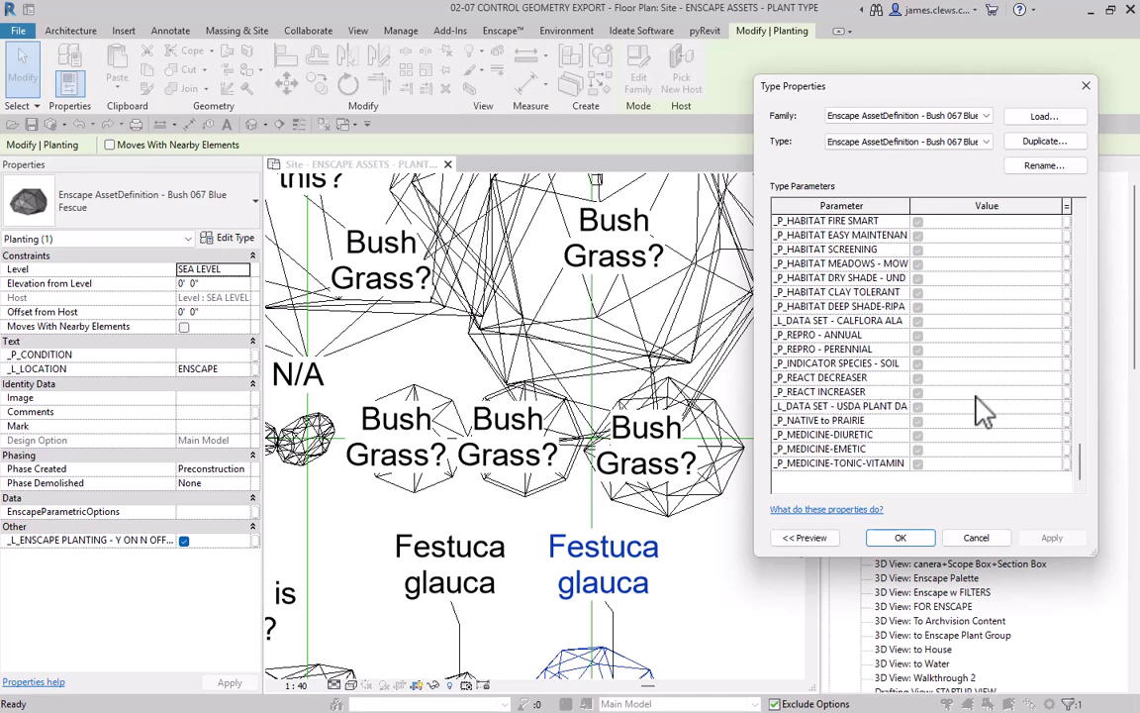
{"action": "left_click", "coordinate": [899, 540]}
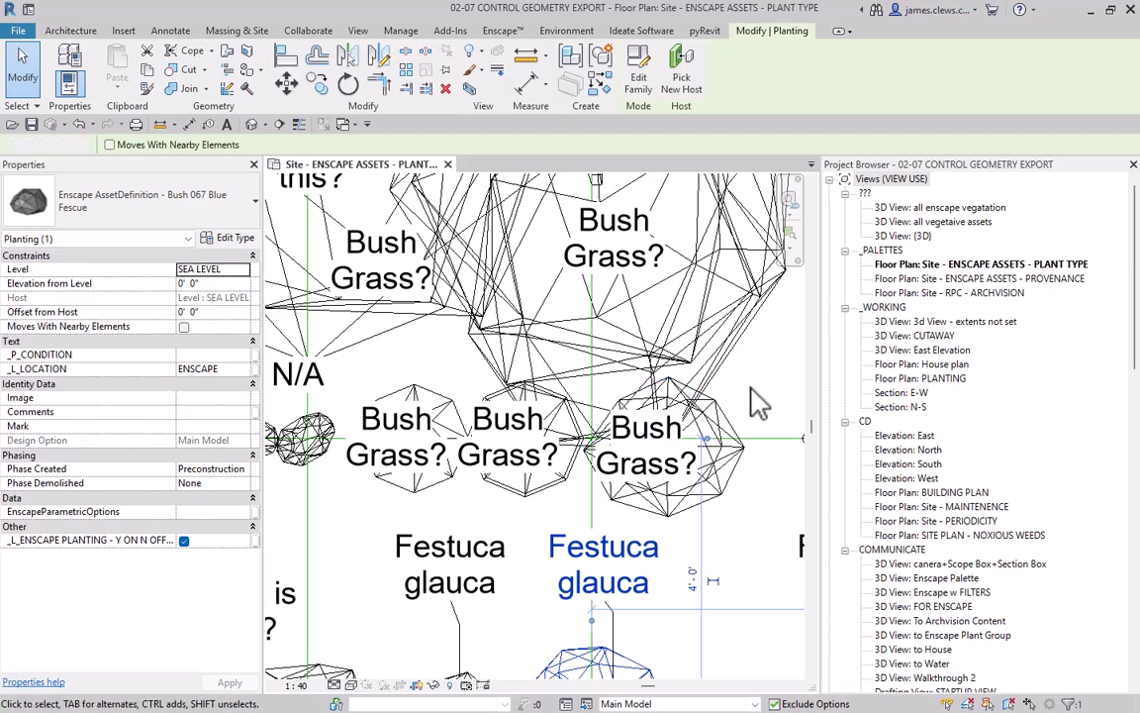
{"action": "key", "text": "Escape"}
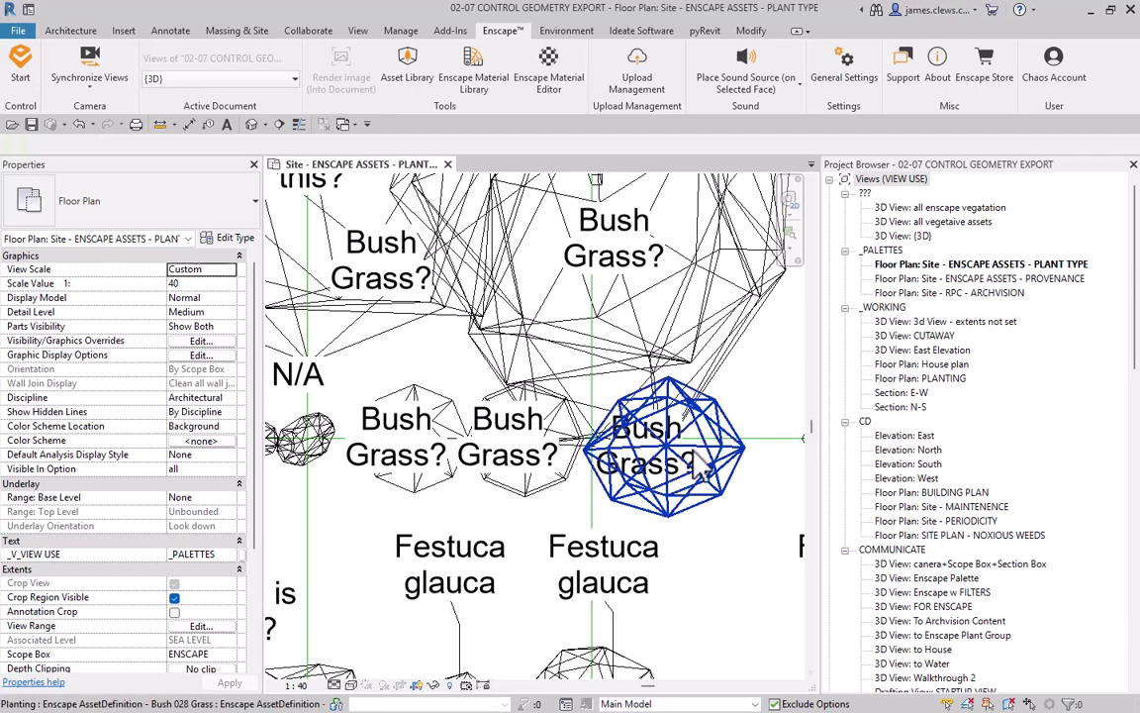
Reopen the type properties of the Bush 067 Blue Fescue plant and look through the available botanical names.
{"action": "scroll", "coordinate": [668, 287], "scroll_direction": "down", "scroll_amount": 1}
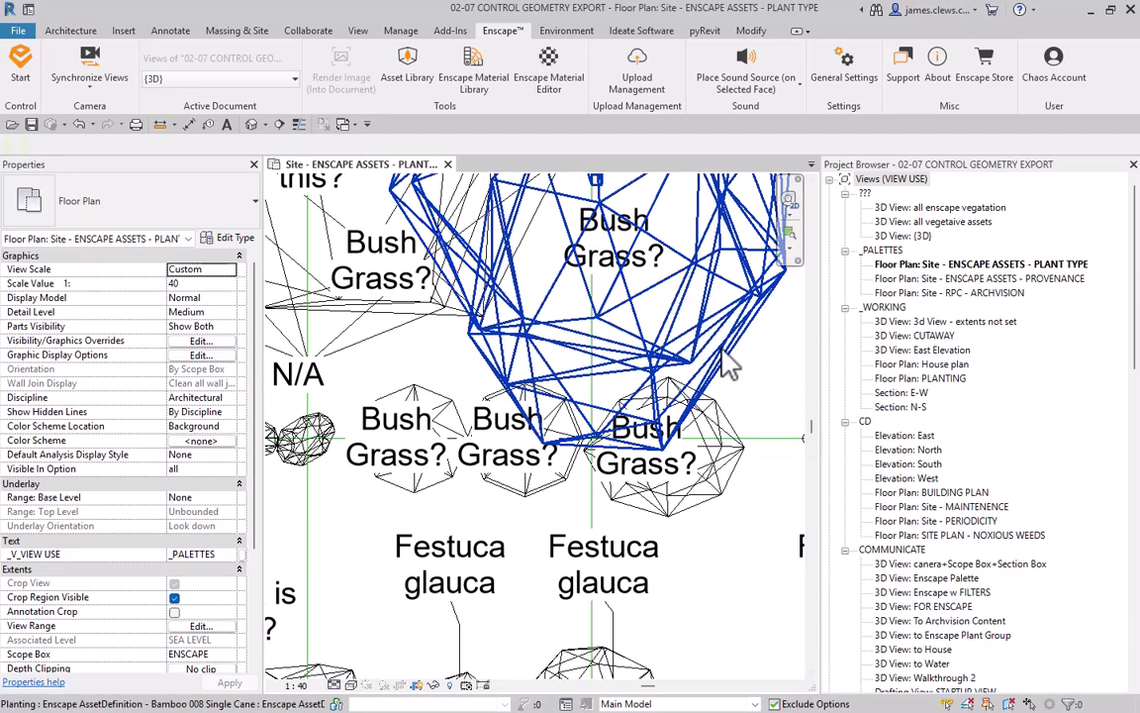
{"action": "scroll", "coordinate": [673, 604], "scroll_direction": "down", "scroll_amount": 1}
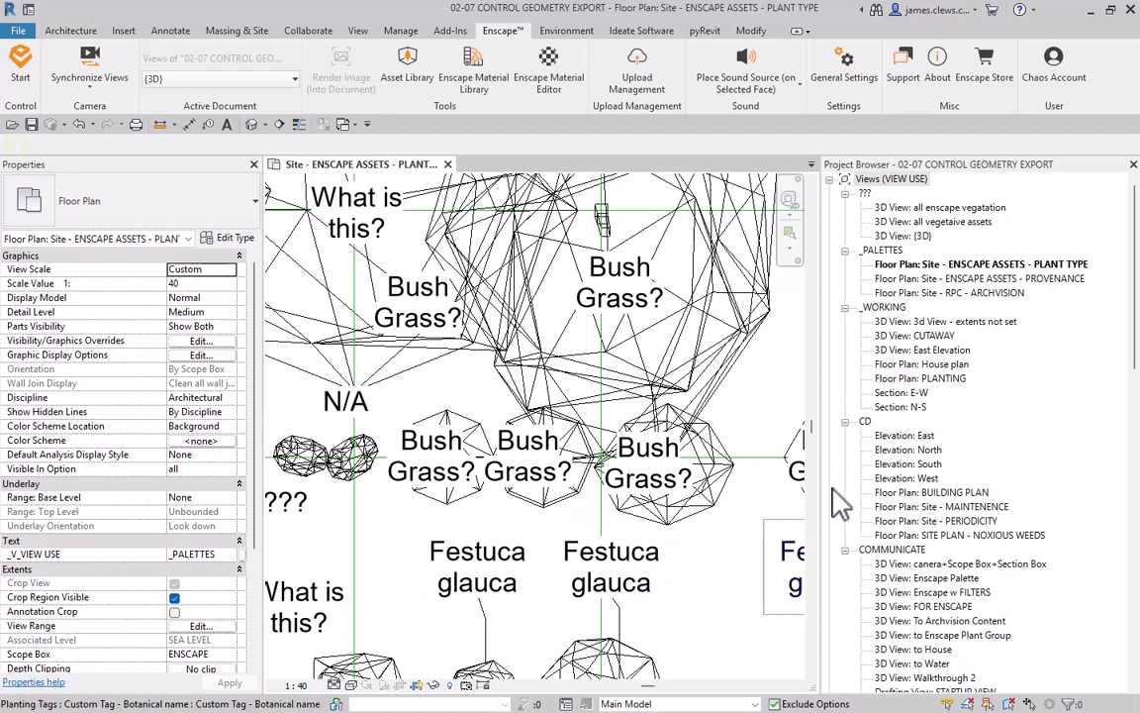
{"action": "left_click_drag", "start_coordinate": [812, 436], "coordinate": [754, 498]}
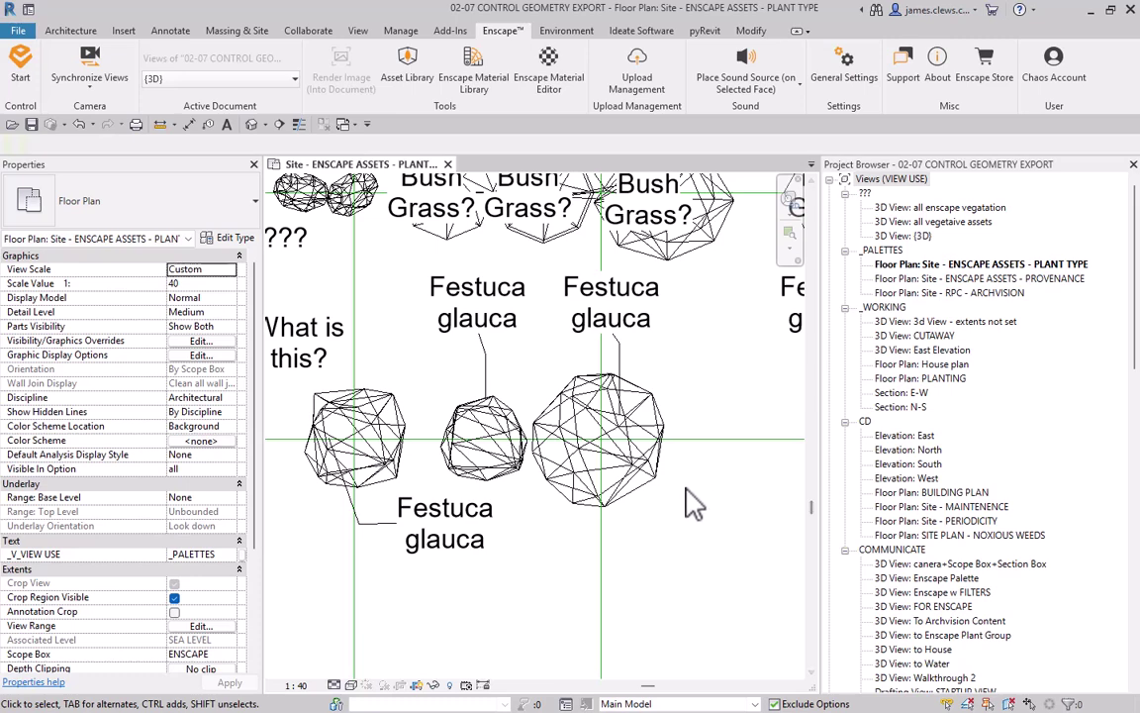
{"action": "left_click", "coordinate": [638, 502]}
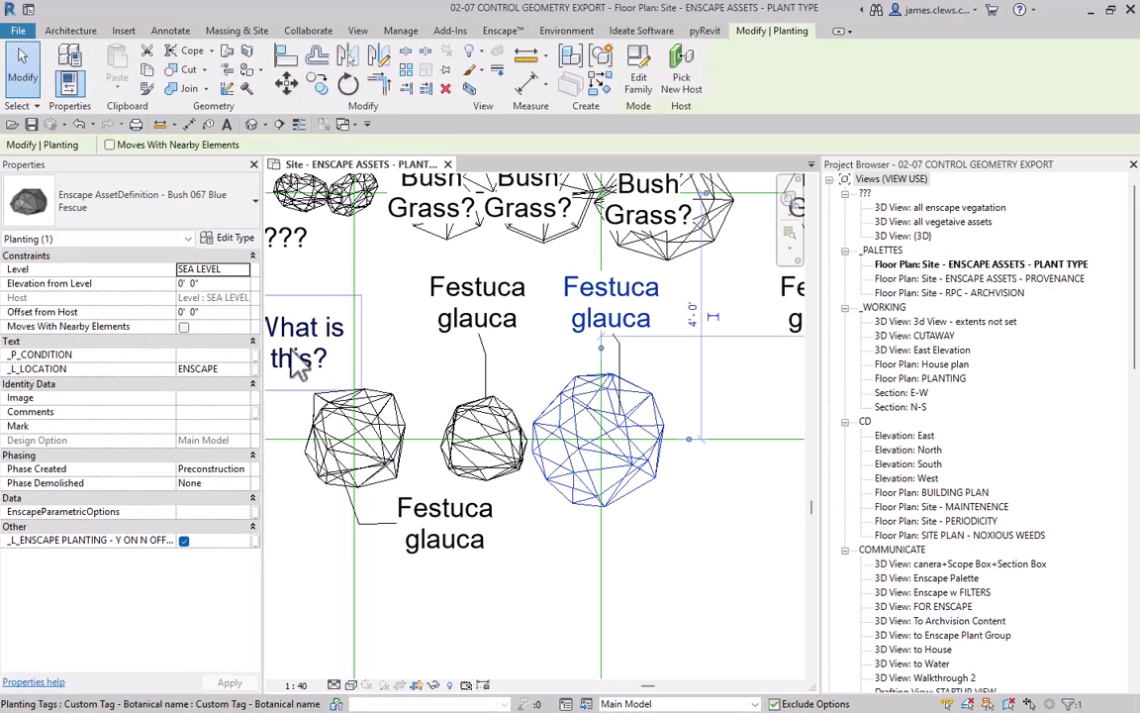
{"action": "left_click", "coordinate": [236, 245]}
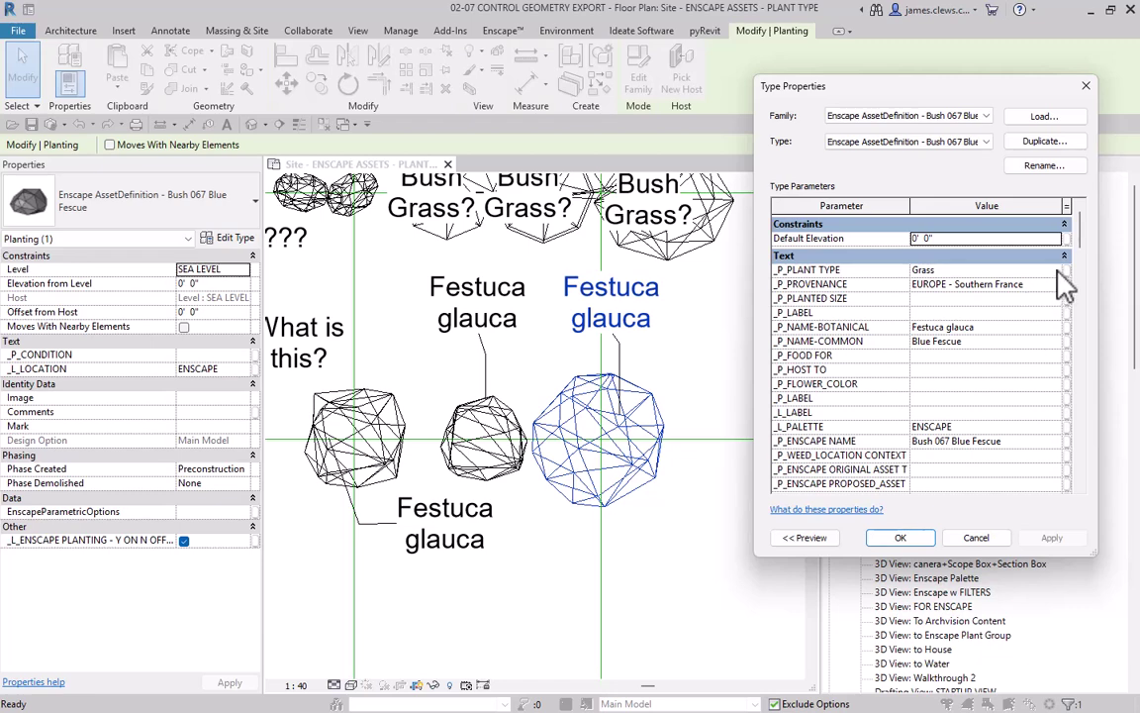
{"action": "left_click", "coordinate": [1058, 328]}
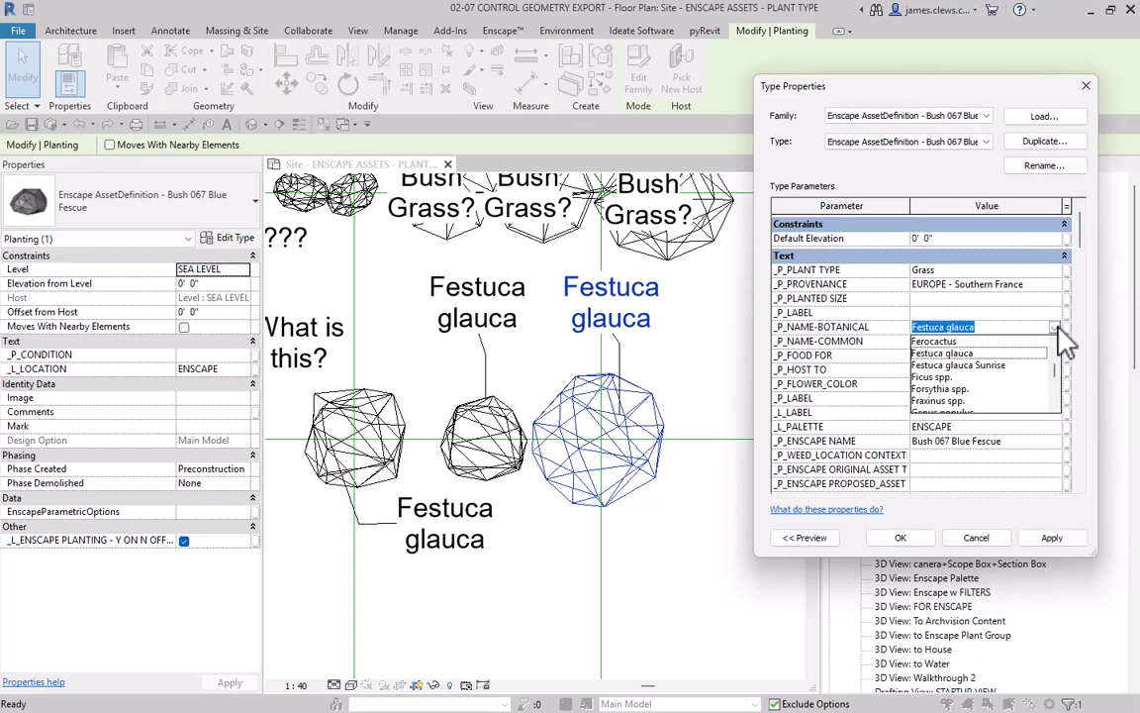
{"action": "scroll", "coordinate": [955, 369], "scroll_direction": "down", "scroll_amount": 4}
{"action": "scroll", "coordinate": [951, 374], "scroll_direction": "down", "scroll_amount": 10}
{"action": "scroll", "coordinate": [951, 376], "scroll_direction": "down", "scroll_amount": 10}
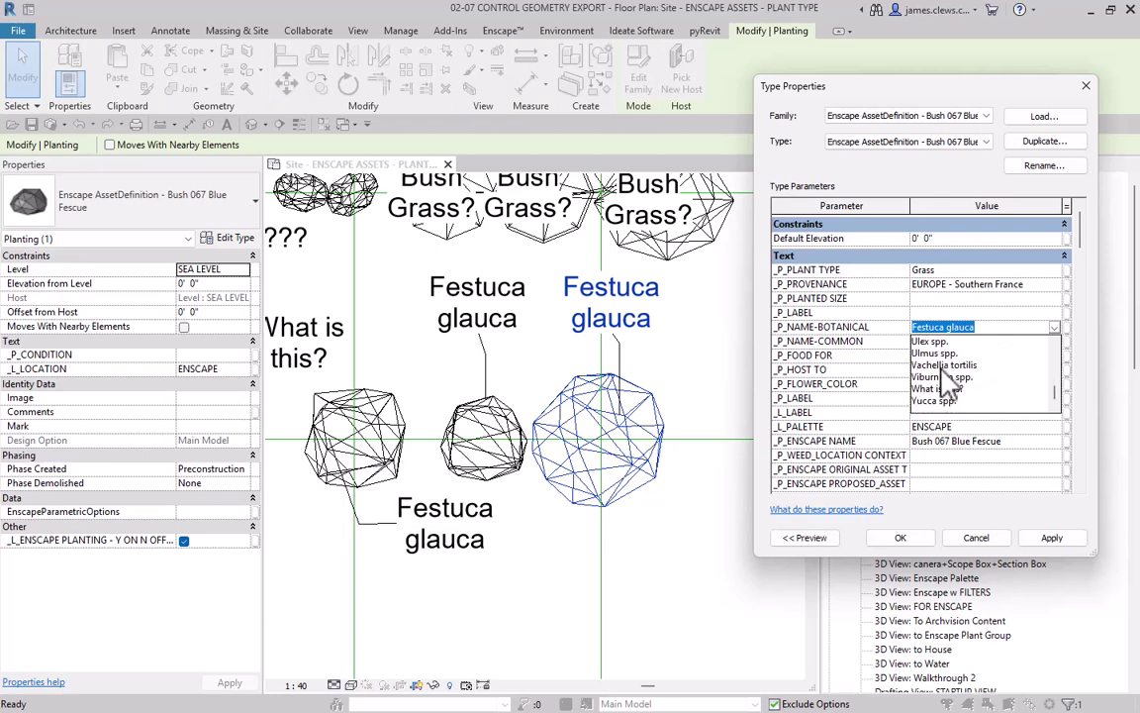
{"action": "scroll", "coordinate": [944, 370], "scroll_direction": "up", "scroll_amount": 20}
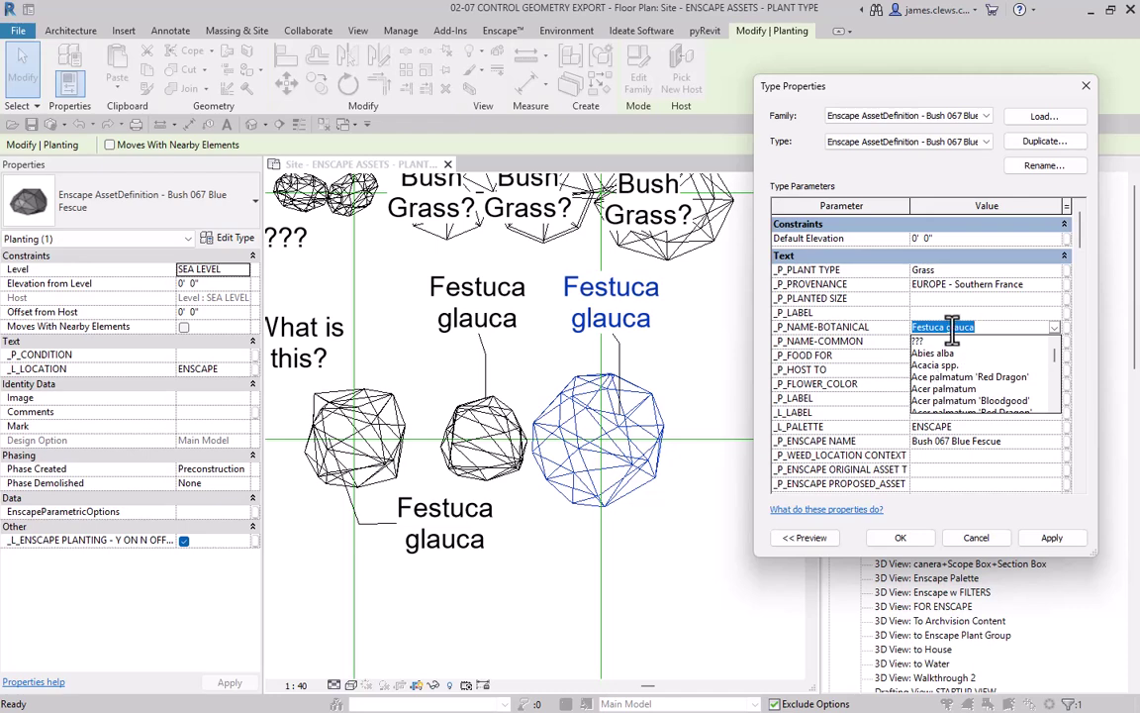
Look through the available plant type values for the Blue Fescue type.
{"action": "left_click", "coordinate": [988, 277]}
{"action": "left_click", "coordinate": [1058, 271]}
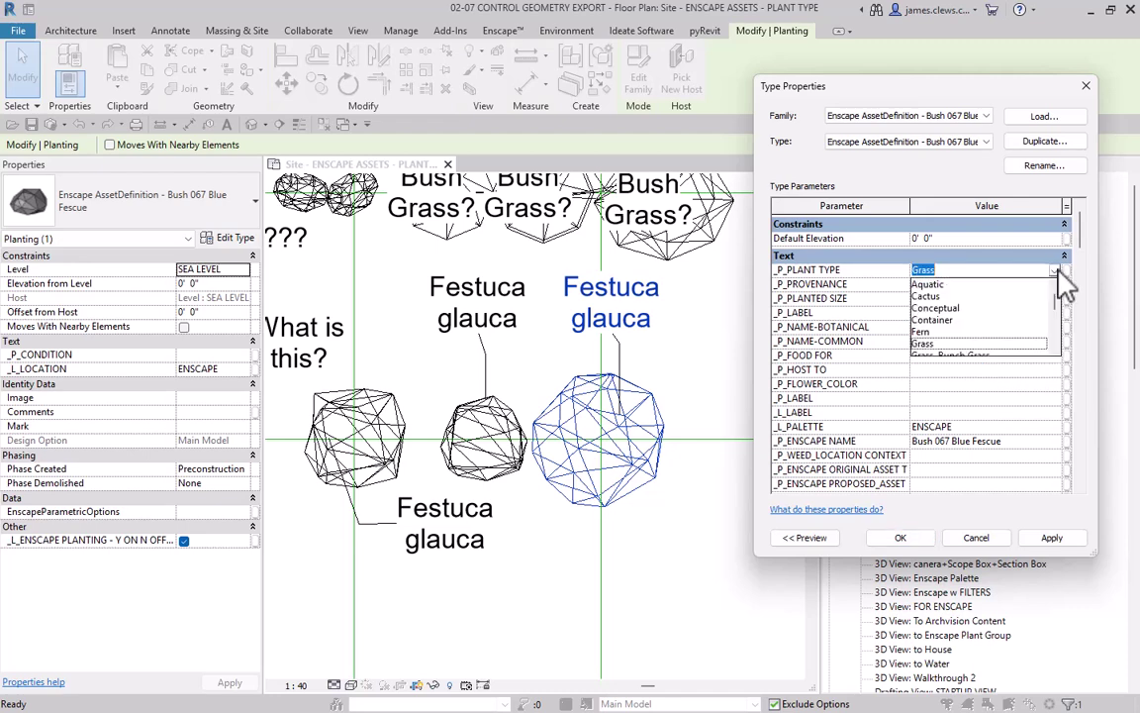
{"action": "scroll", "coordinate": [950, 316], "scroll_direction": "down", "scroll_amount": 5}
{"action": "scroll", "coordinate": [948, 317], "scroll_direction": "up", "scroll_amount": 6}
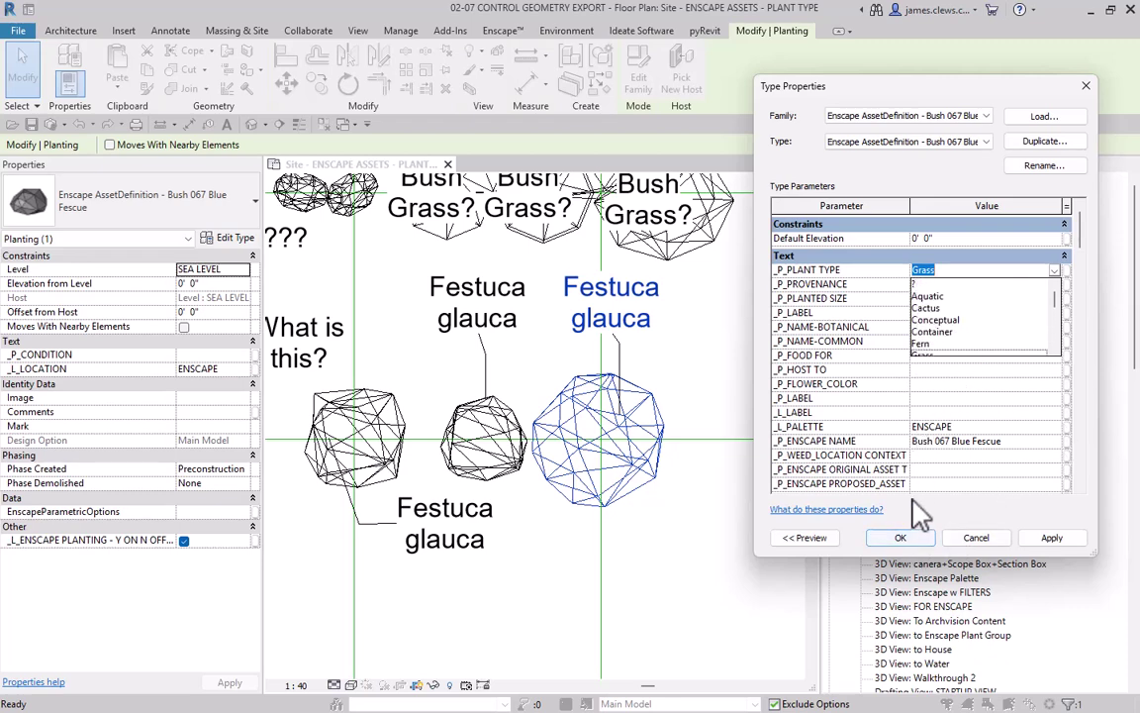
Try red as the Blue Fescue type's flower color, clear the entry, and discard the type property edits.
{"action": "left_click", "coordinate": [920, 384]}
{"action": "type", "text": "red"}
{"action": "key", "text": "Return"}
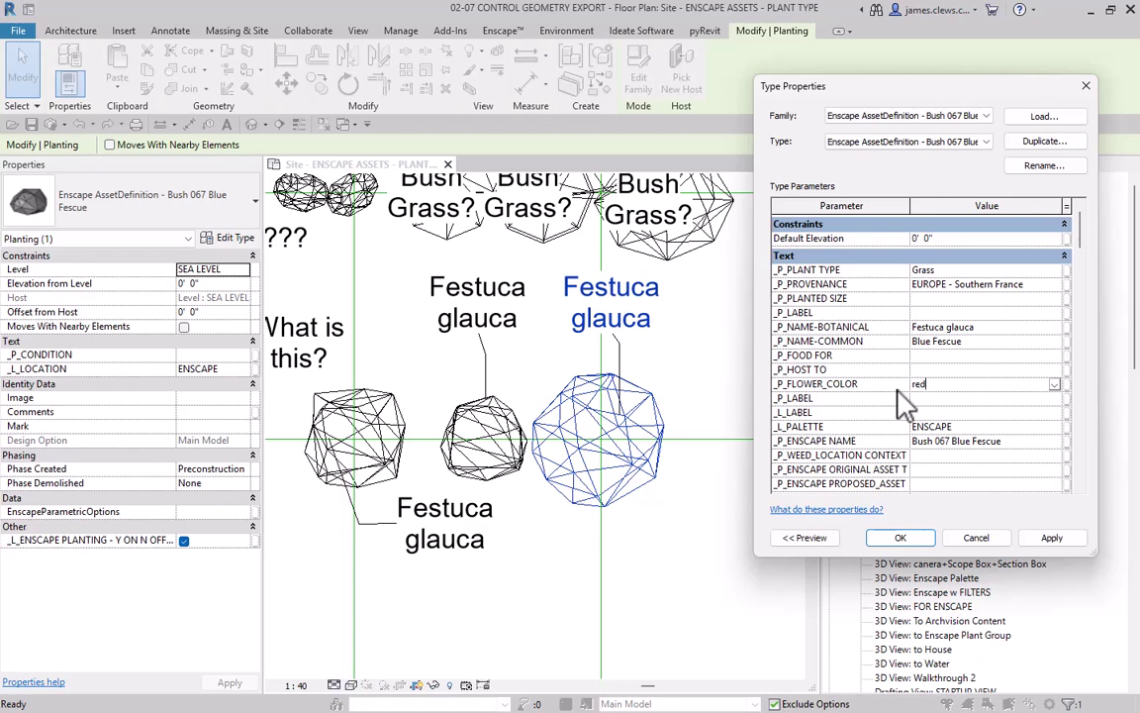
{"action": "key", "text": "BackSpace"}
{"action": "key", "text": "BackSpace"}
{"action": "key", "text": "BackSpace"}
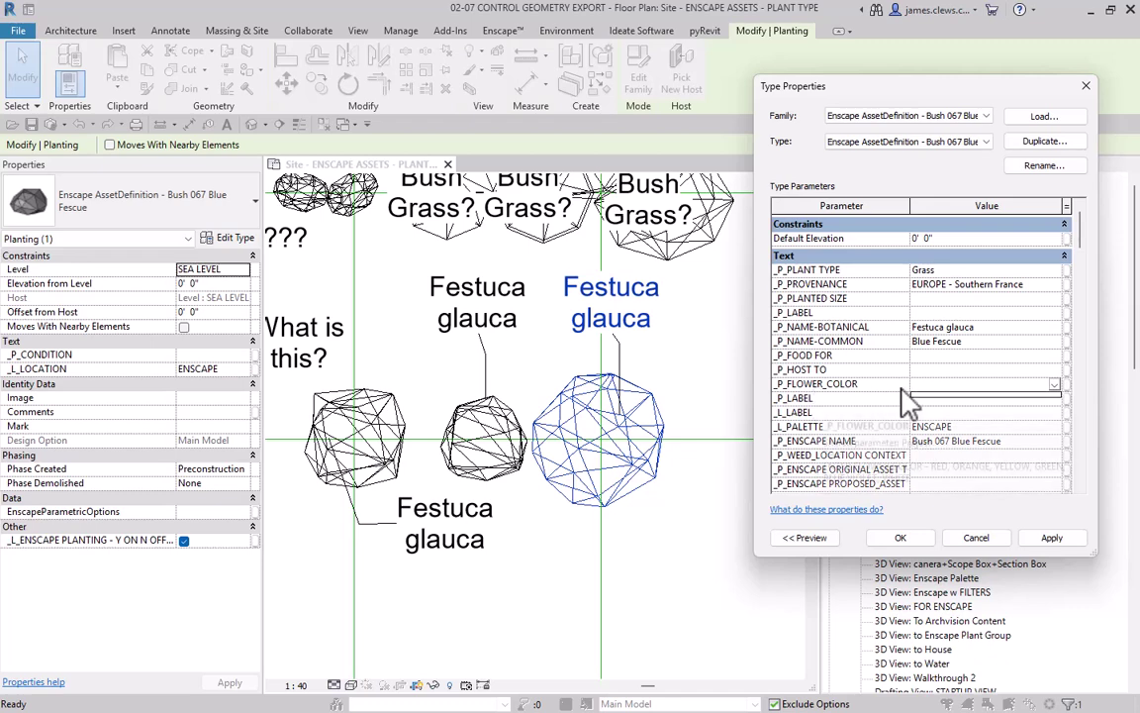
{"action": "left_click", "coordinate": [975, 540]}
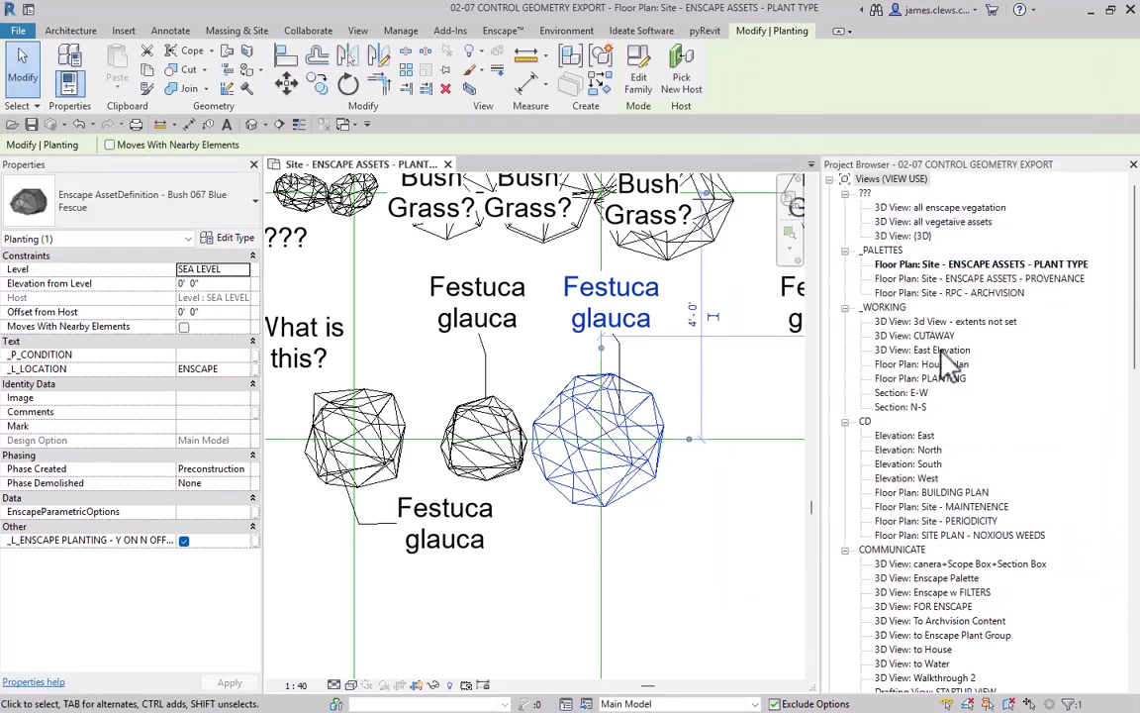
Open the _DATA DELIVERED ENSCAPE schedule and review its available Planting fields and the listed plants.
{"action": "scroll", "coordinate": [941, 446], "scroll_direction": "down", "scroll_amount": 8}
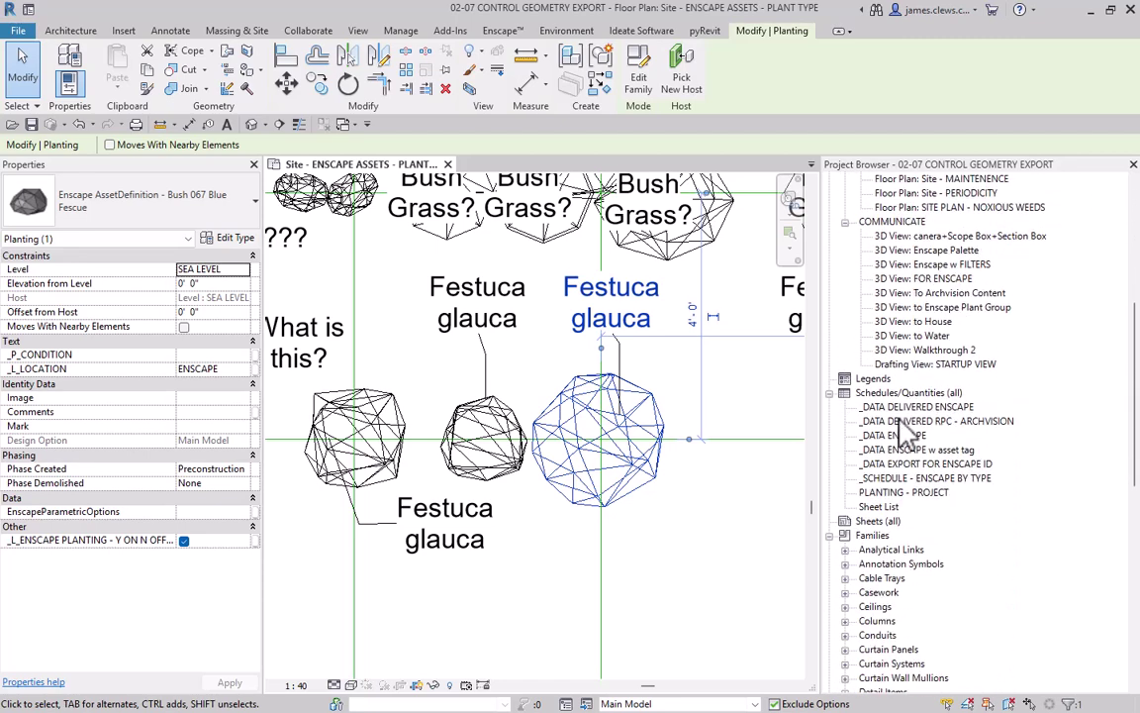
{"action": "double_click", "coordinate": [903, 413]}
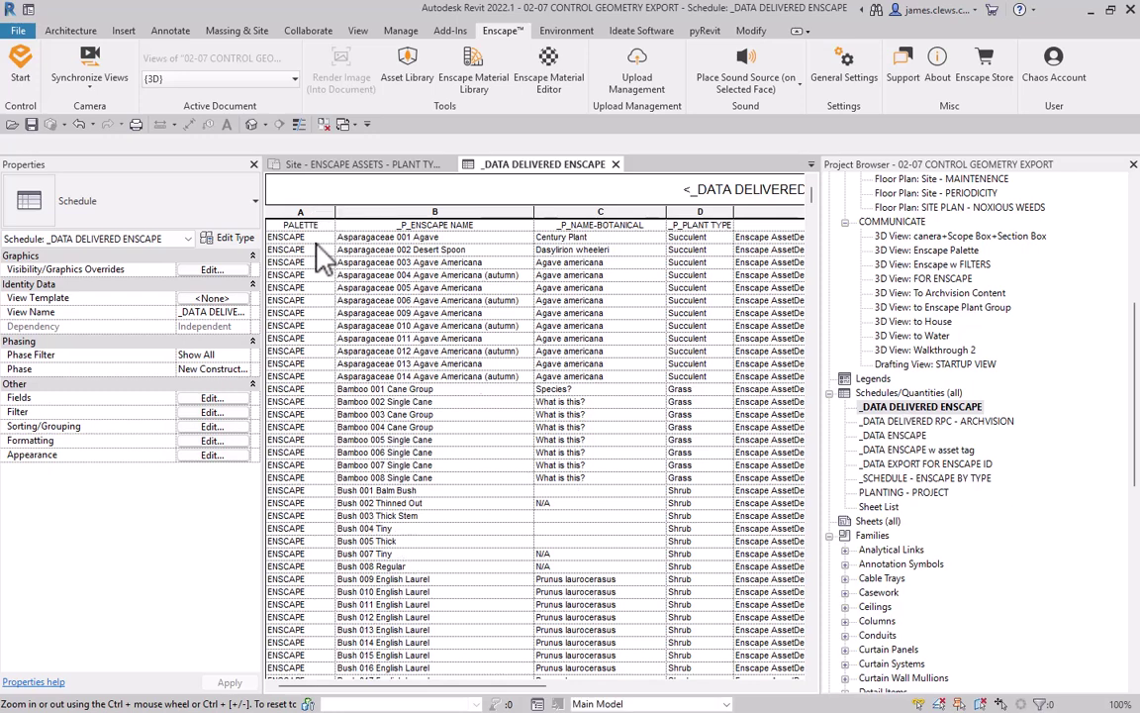
{"action": "left_click", "coordinate": [210, 398]}
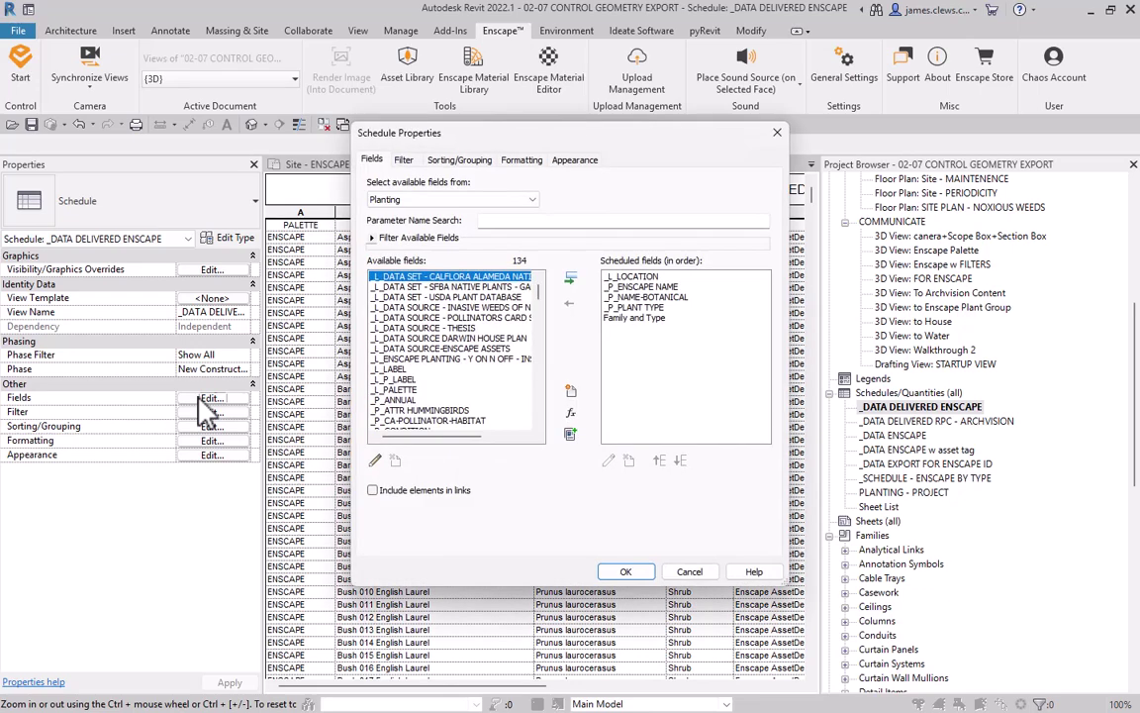
{"action": "scroll", "coordinate": [457, 366], "scroll_direction": "down", "scroll_amount": 5}
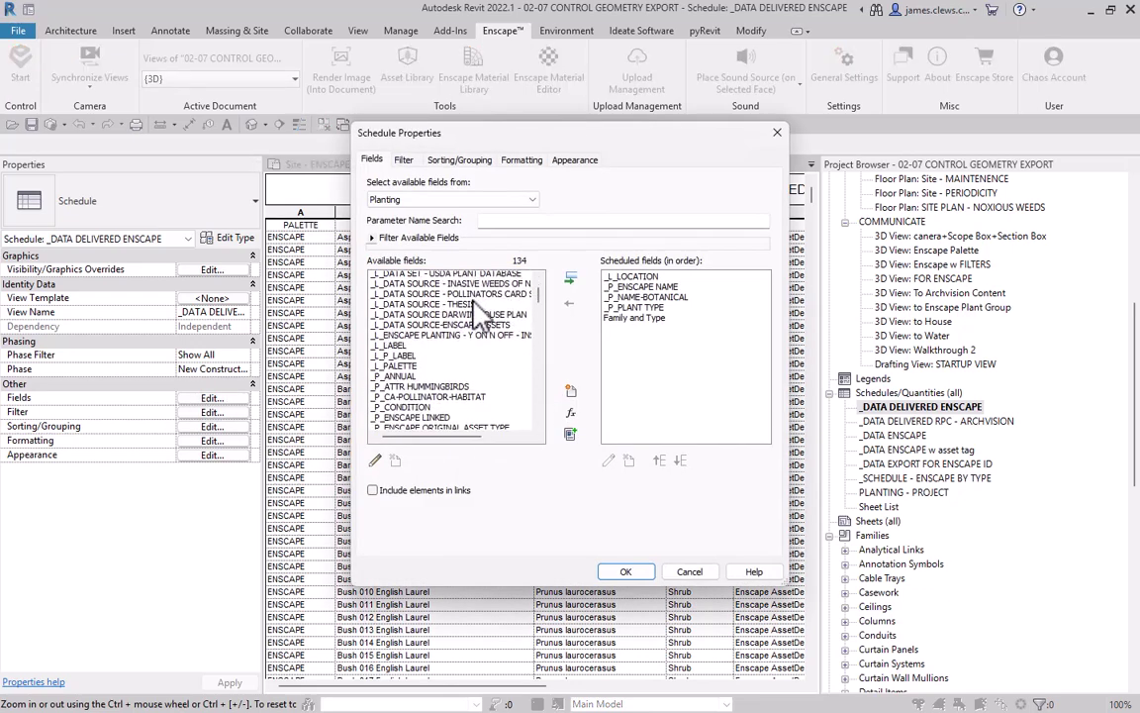
{"action": "scroll", "coordinate": [457, 366], "scroll_direction": "down", "scroll_amount": 10}
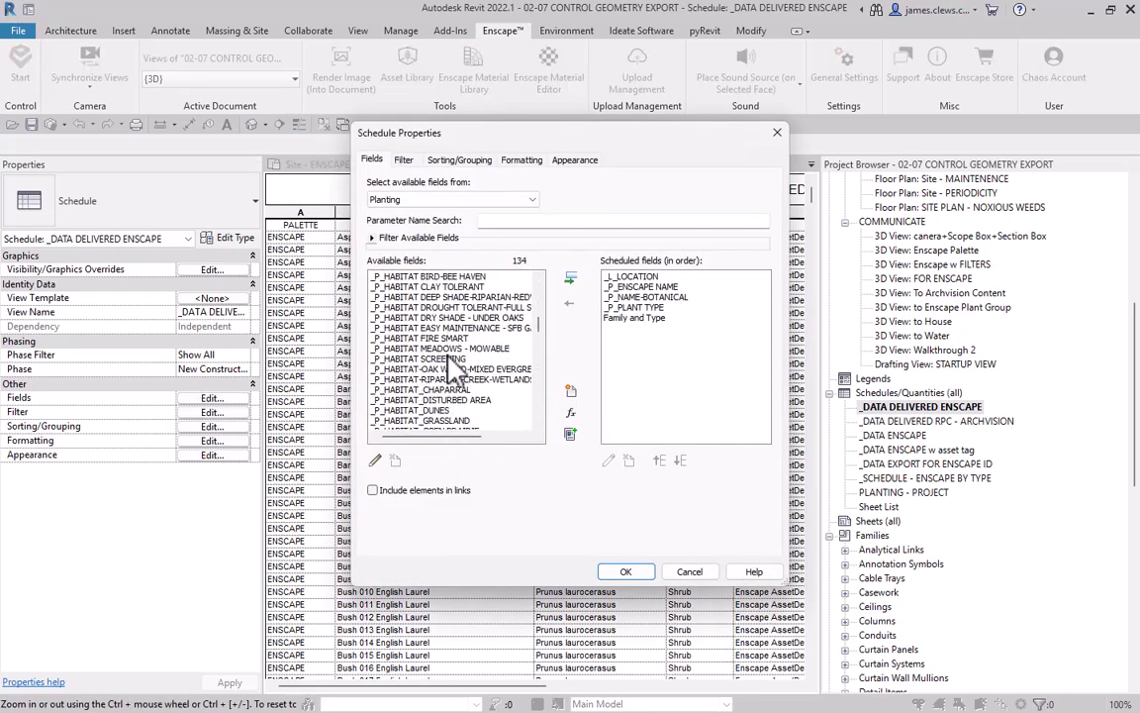
{"action": "scroll", "coordinate": [451, 374], "scroll_direction": "up", "scroll_amount": 15}
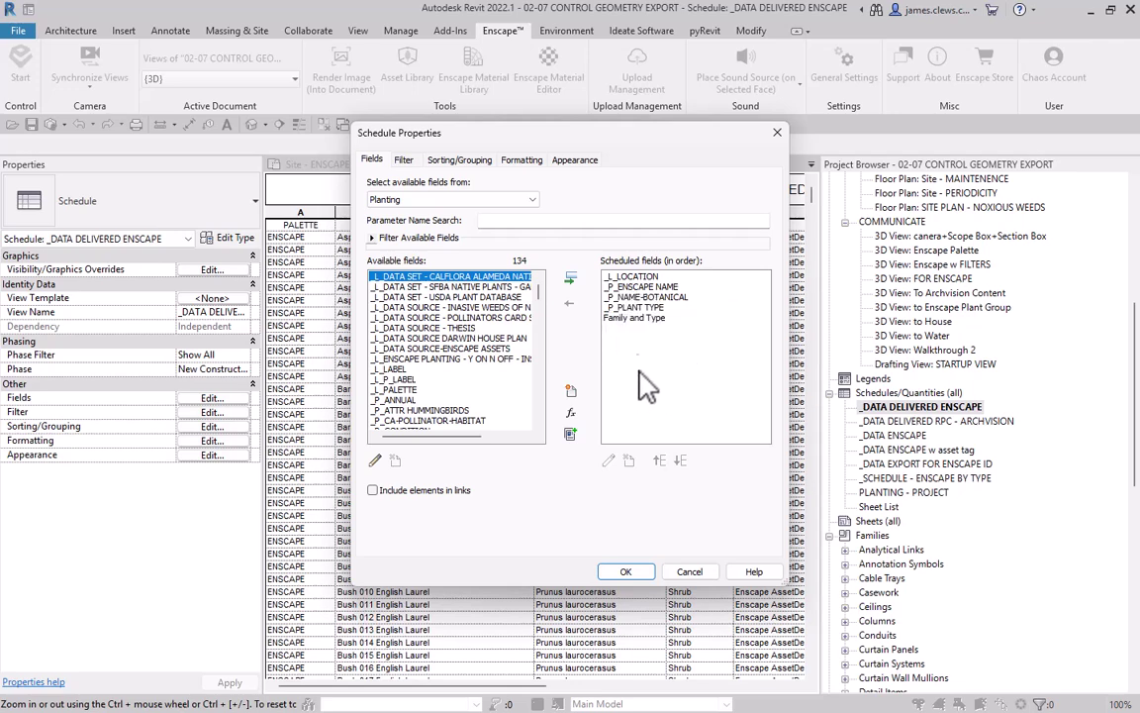
{"action": "left_click", "coordinate": [627, 572]}
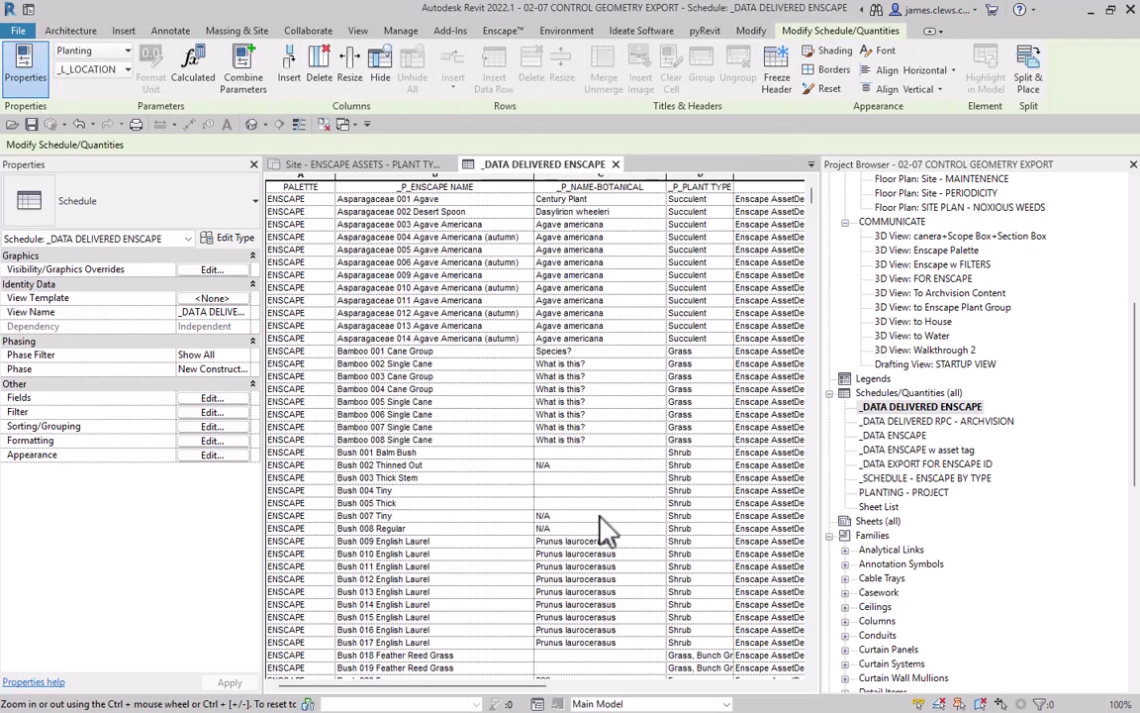
{"action": "scroll", "coordinate": [592, 489], "scroll_direction": "down", "scroll_amount": 5}
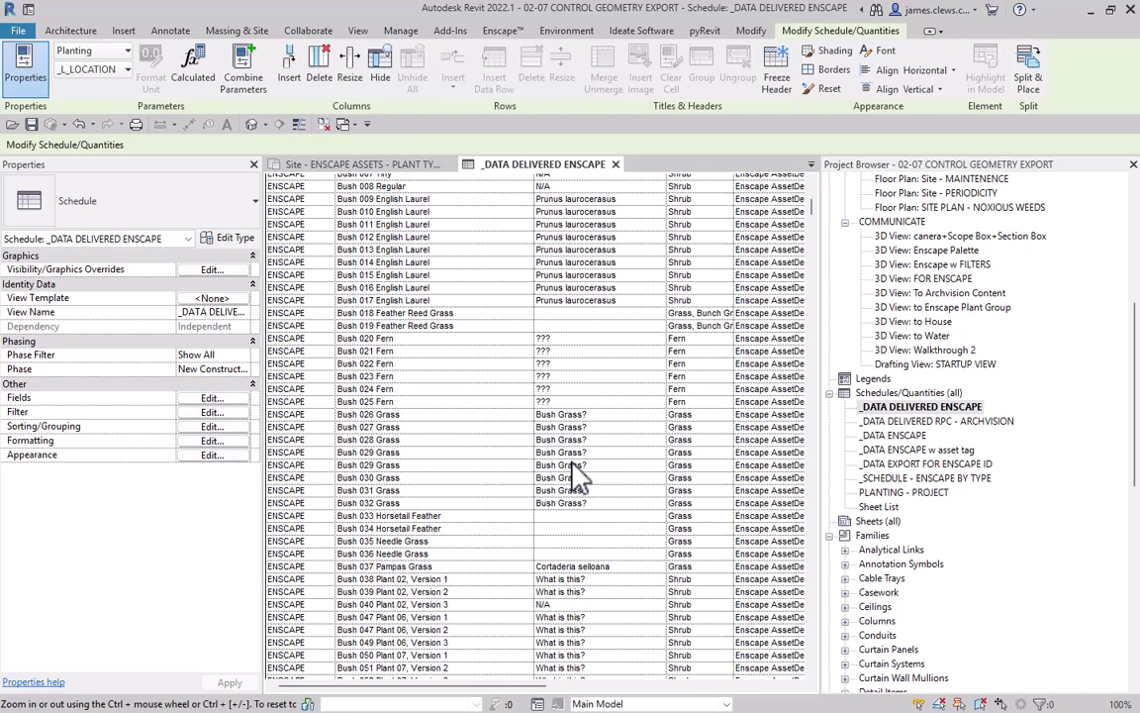
Set the botanical name of Bush 033 Horsetail Feather to Equisetum arvense in the schedule and apply it to all elements of that type.
{"action": "scroll", "coordinate": [569, 467], "scroll_direction": "down", "scroll_amount": 2}
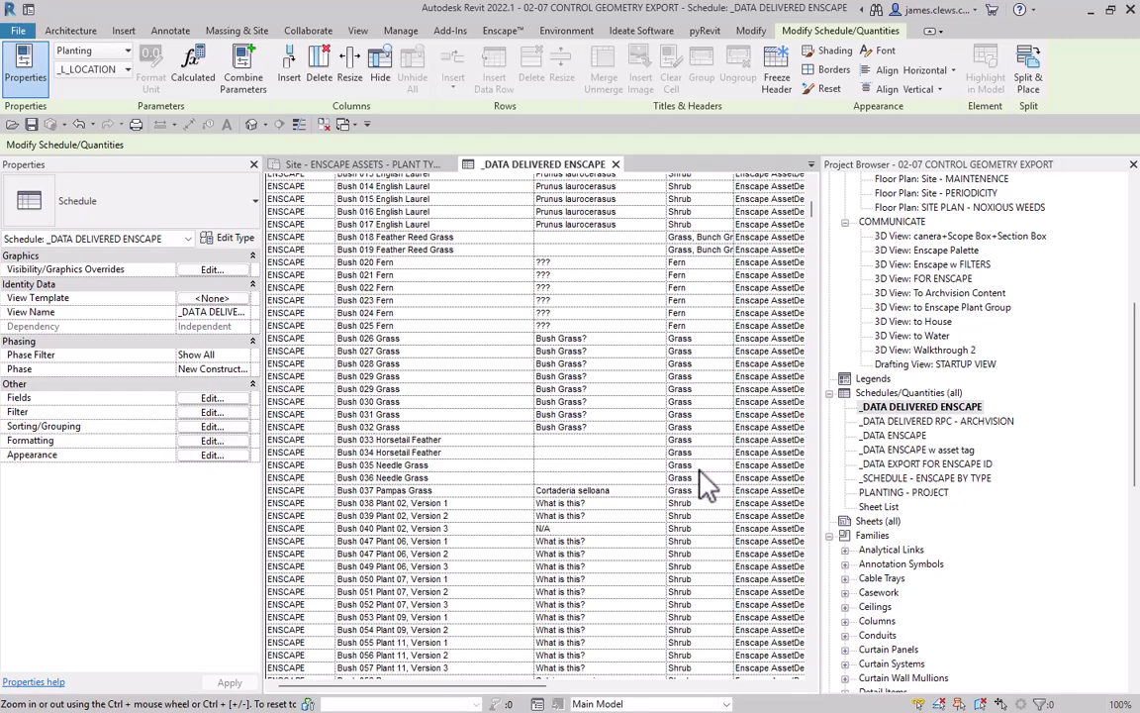
{"action": "scroll", "coordinate": [591, 396], "scroll_direction": "up", "scroll_amount": 10}
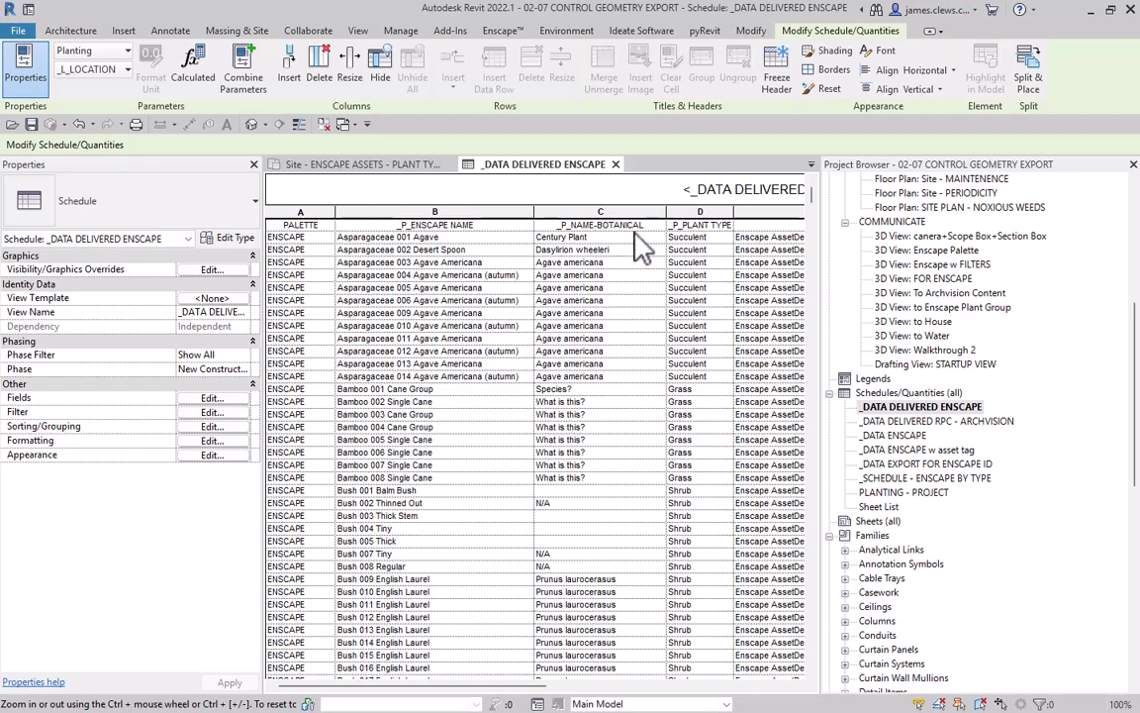
{"action": "scroll", "coordinate": [603, 436], "scroll_direction": "down", "scroll_amount": 9}
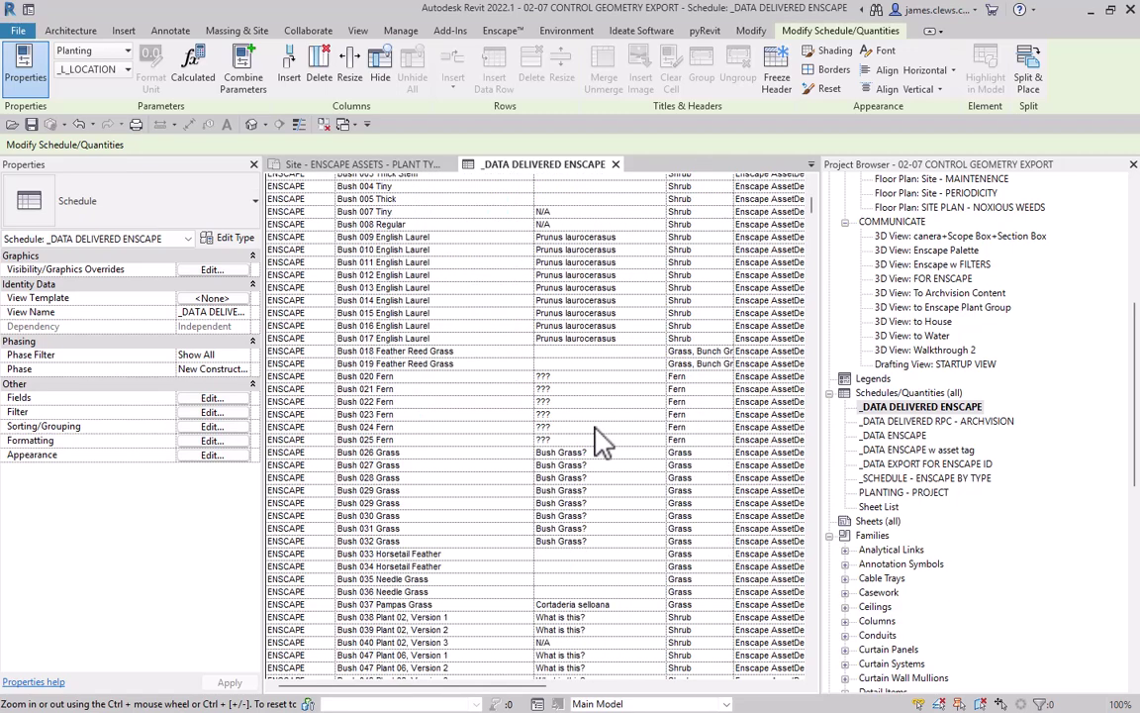
{"action": "left_click", "coordinate": [553, 554]}
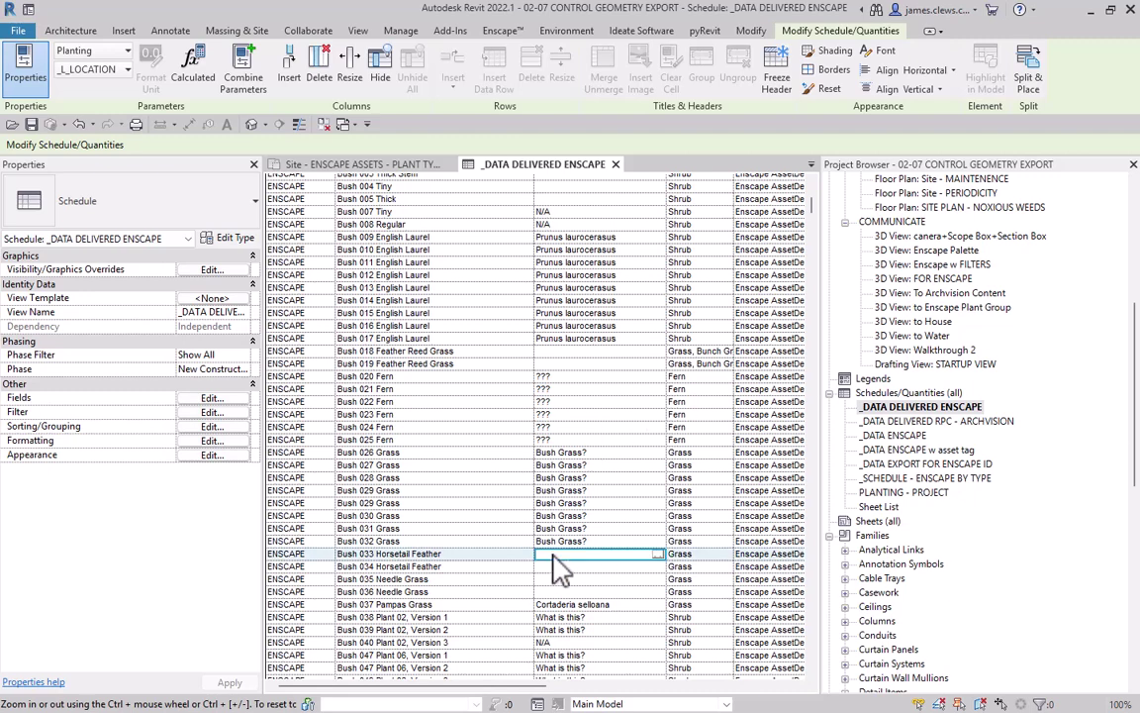
{"action": "type", "text": "E"}
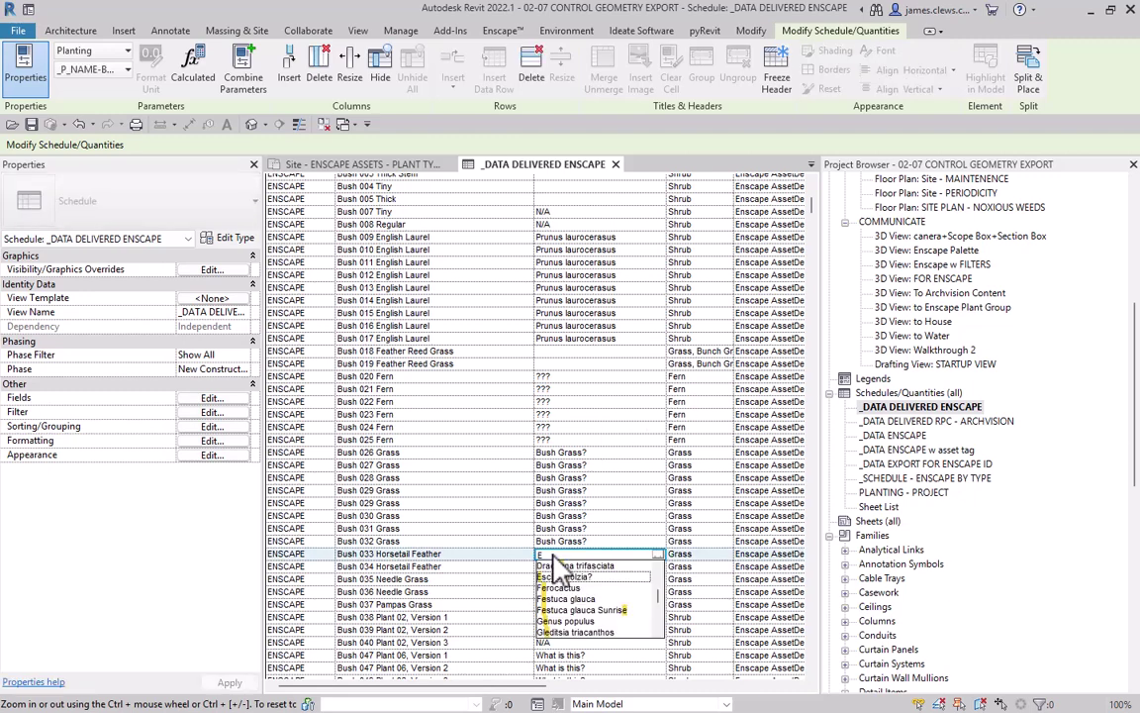
{"action": "type", "text": "quisetum arvense"}
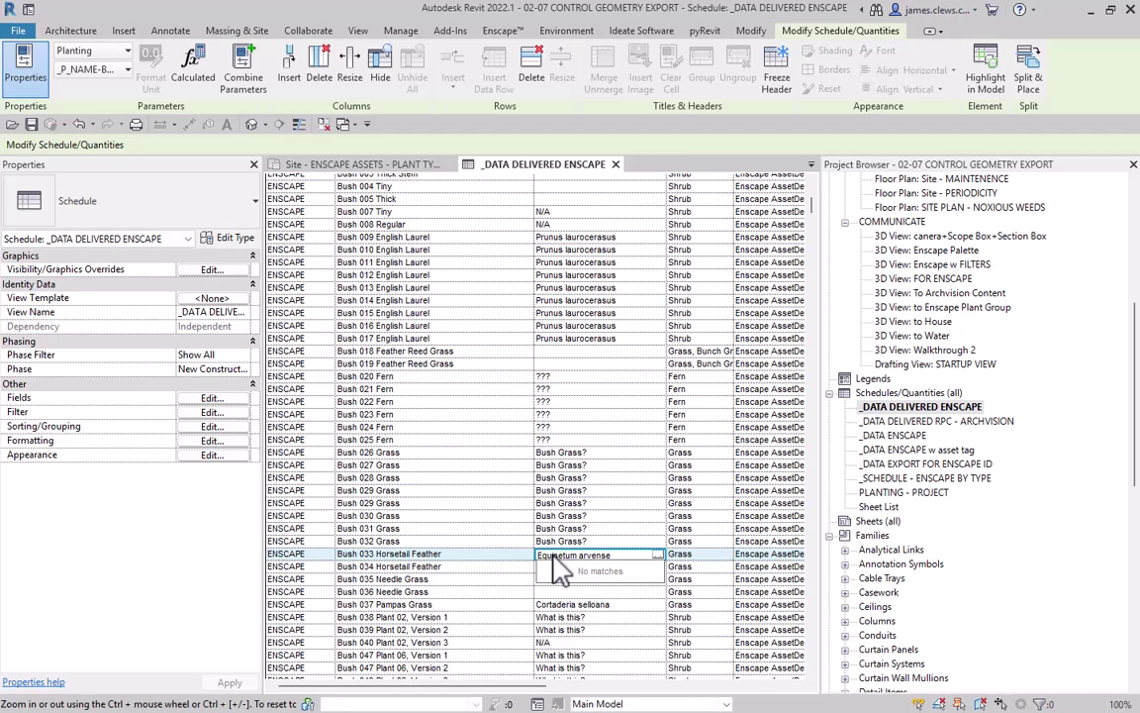
{"action": "key", "text": "Return"}
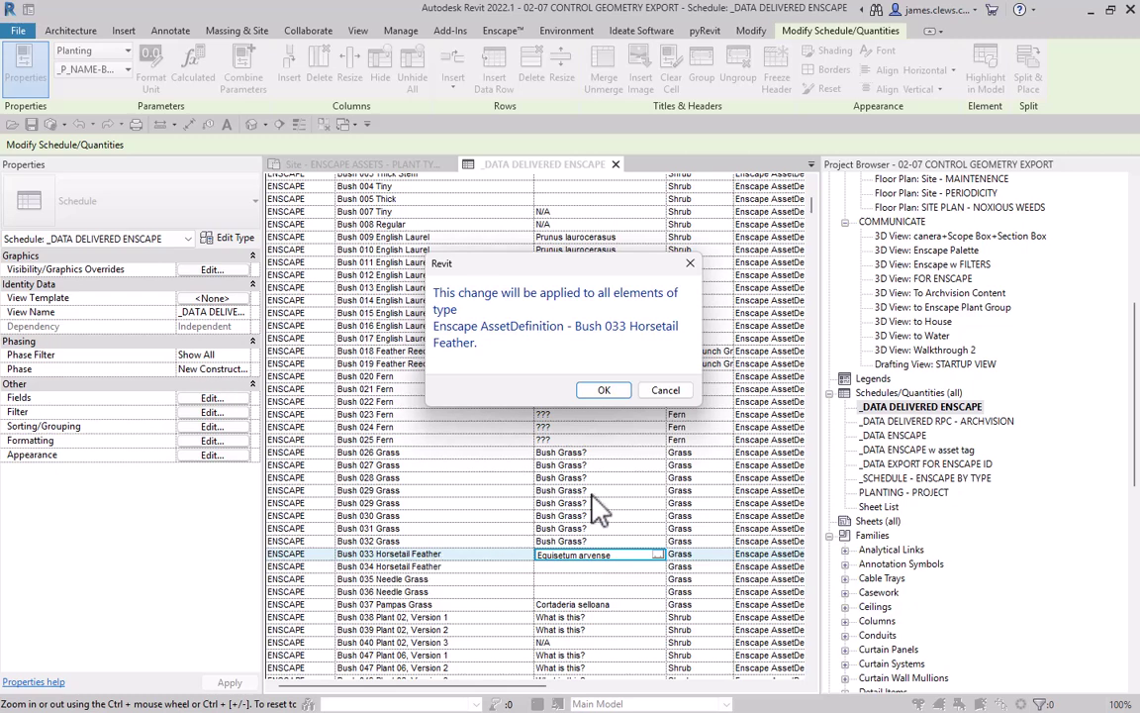
{"action": "left_click", "coordinate": [605, 391]}
{"action": "left_click_drag", "start_coordinate": [605, 400], "coordinate": [514, 594]}
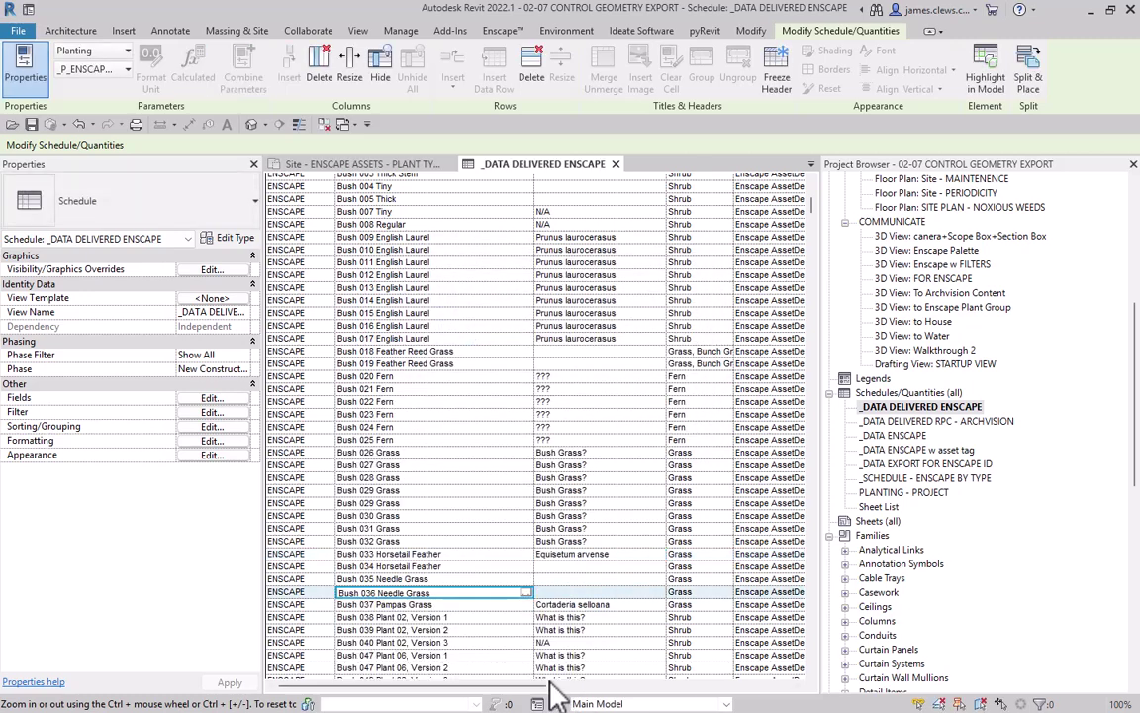
Set the botanical name of Bush 034 Horsetail Feather to the existing value Equisetum arvense and apply it to the whole type.
{"action": "left_click", "coordinate": [604, 566]}
{"action": "left_click", "coordinate": [657, 566]}
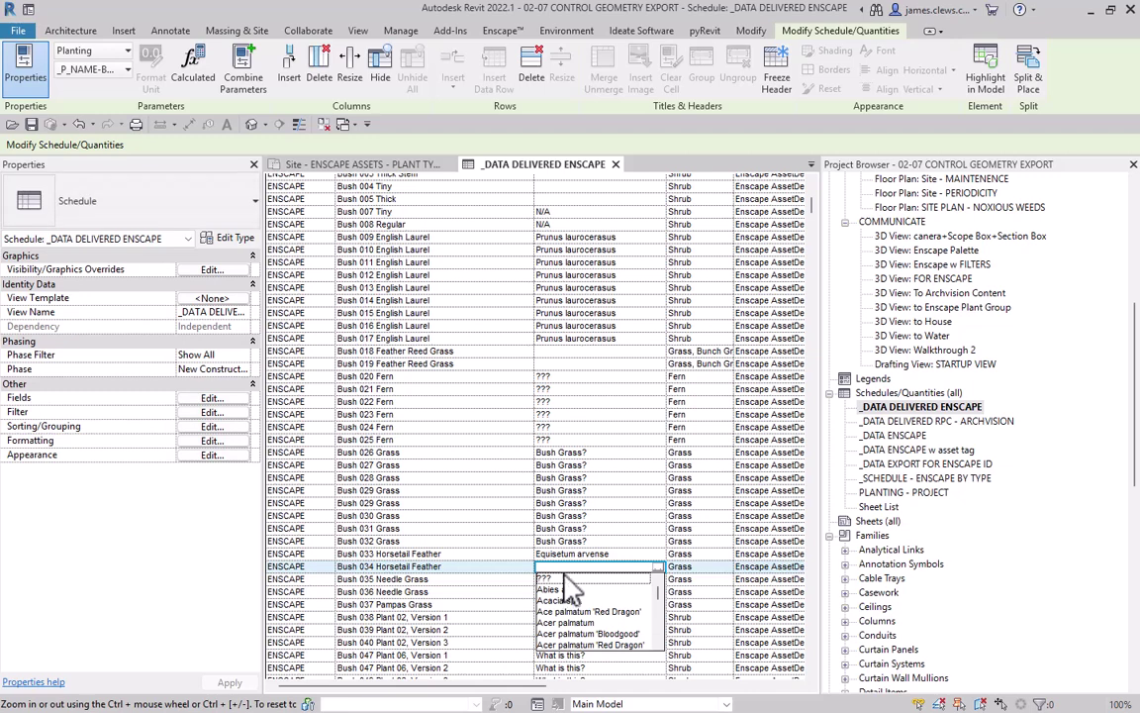
{"action": "type", "text": "e"}
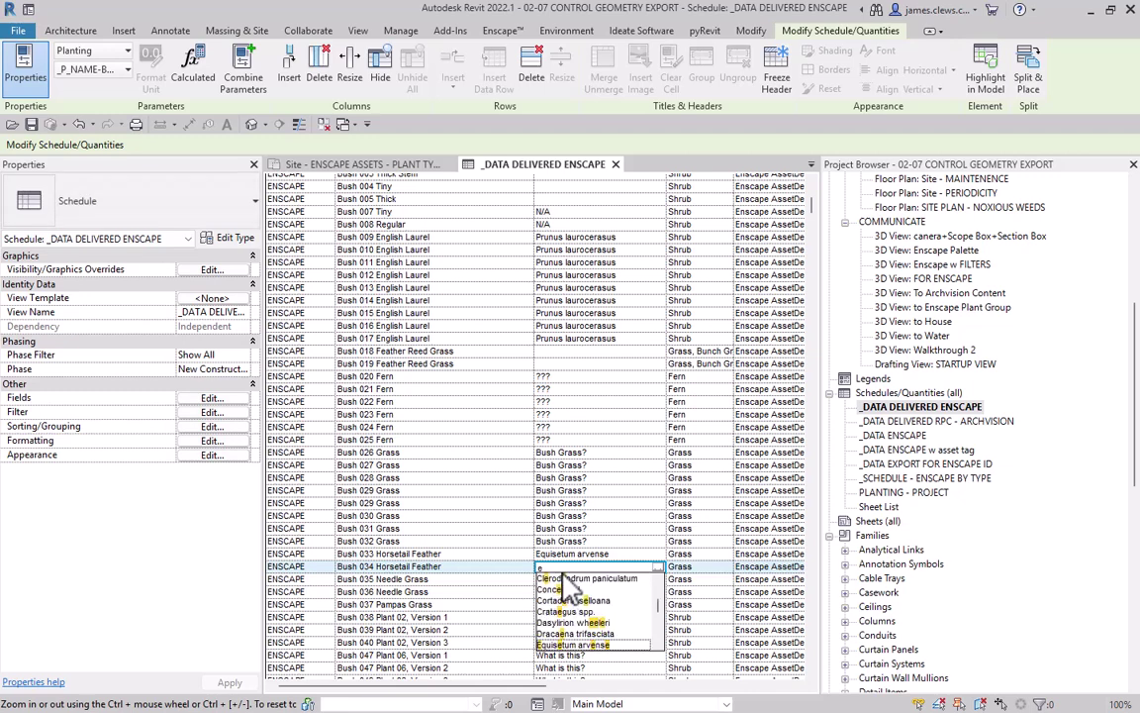
{"action": "type", "text": "q"}
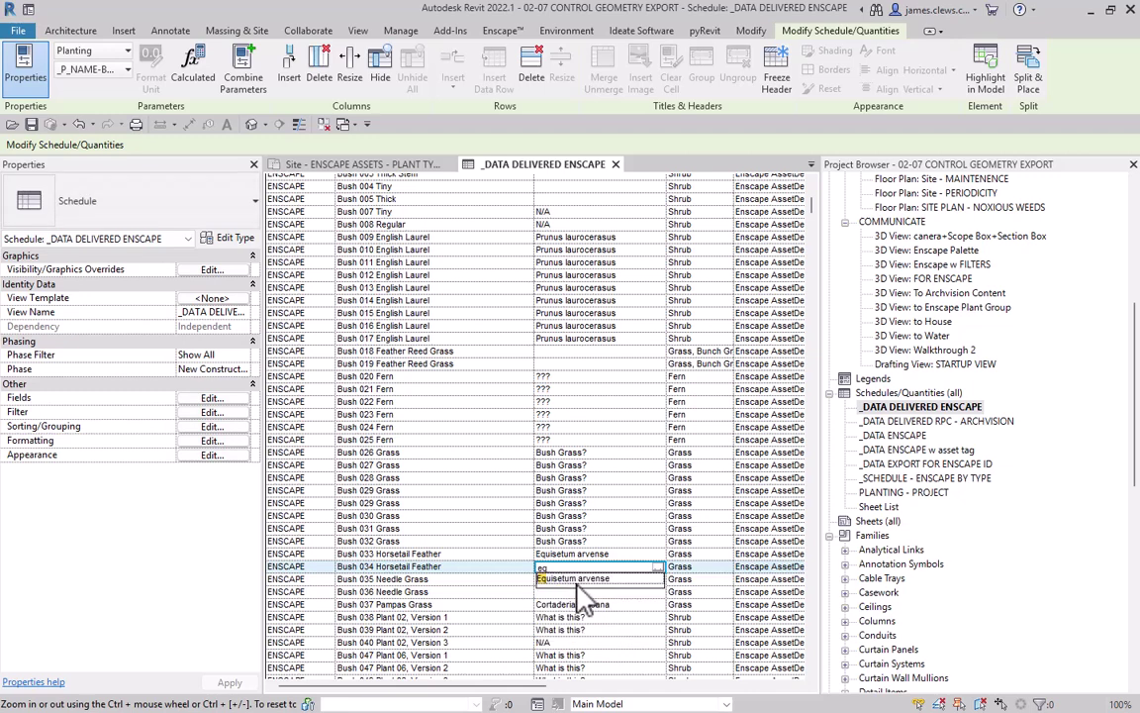
{"action": "left_click", "coordinate": [574, 579]}
{"action": "key", "text": "Return"}
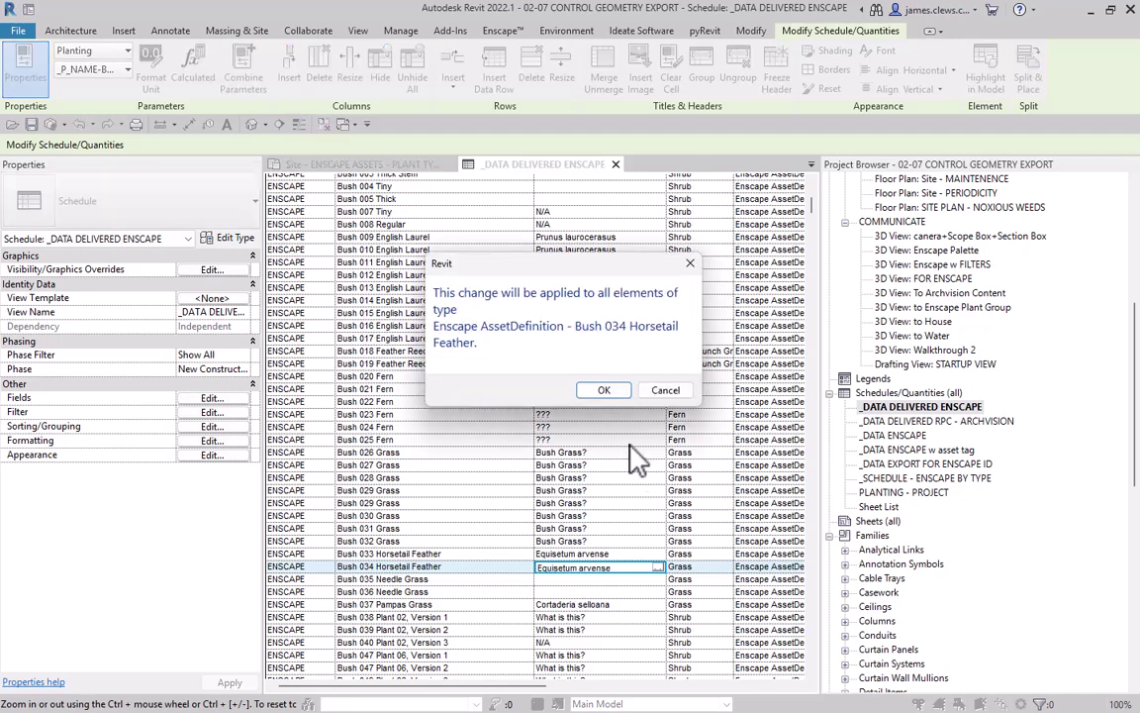
{"action": "left_click", "coordinate": [605, 392]}
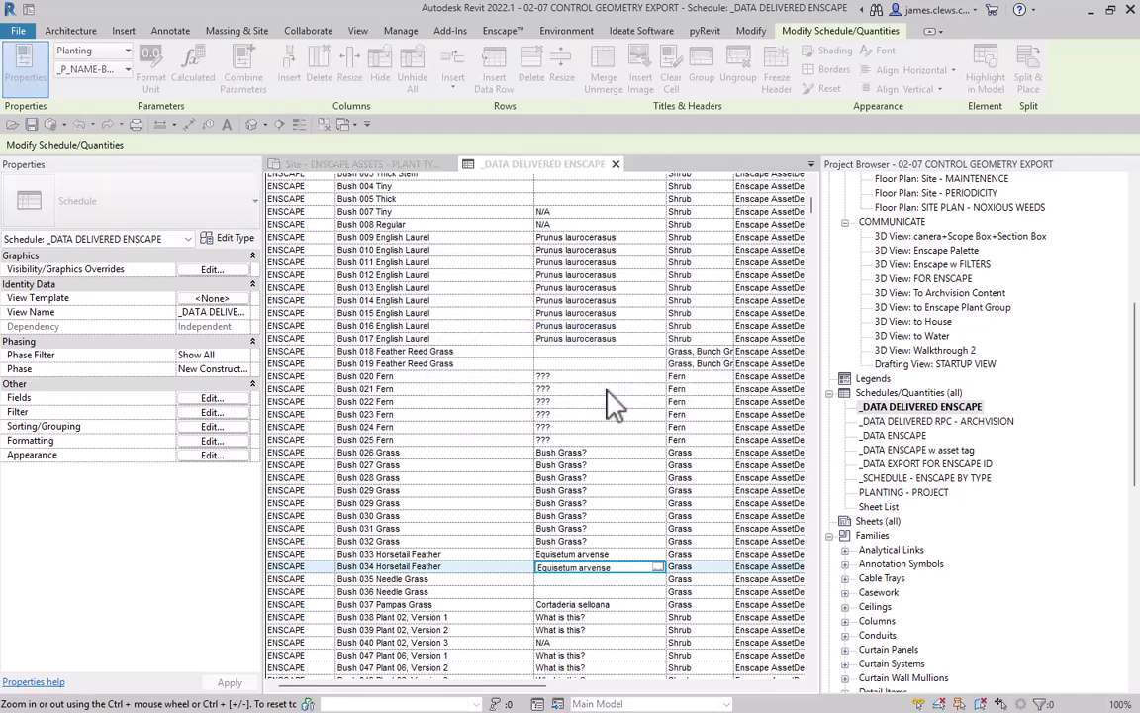
Review the rest of the schedule through its last rows, checking which plants have botanical names and plant types filled in.
{"action": "scroll", "coordinate": [582, 629], "scroll_direction": "down", "scroll_amount": 5}
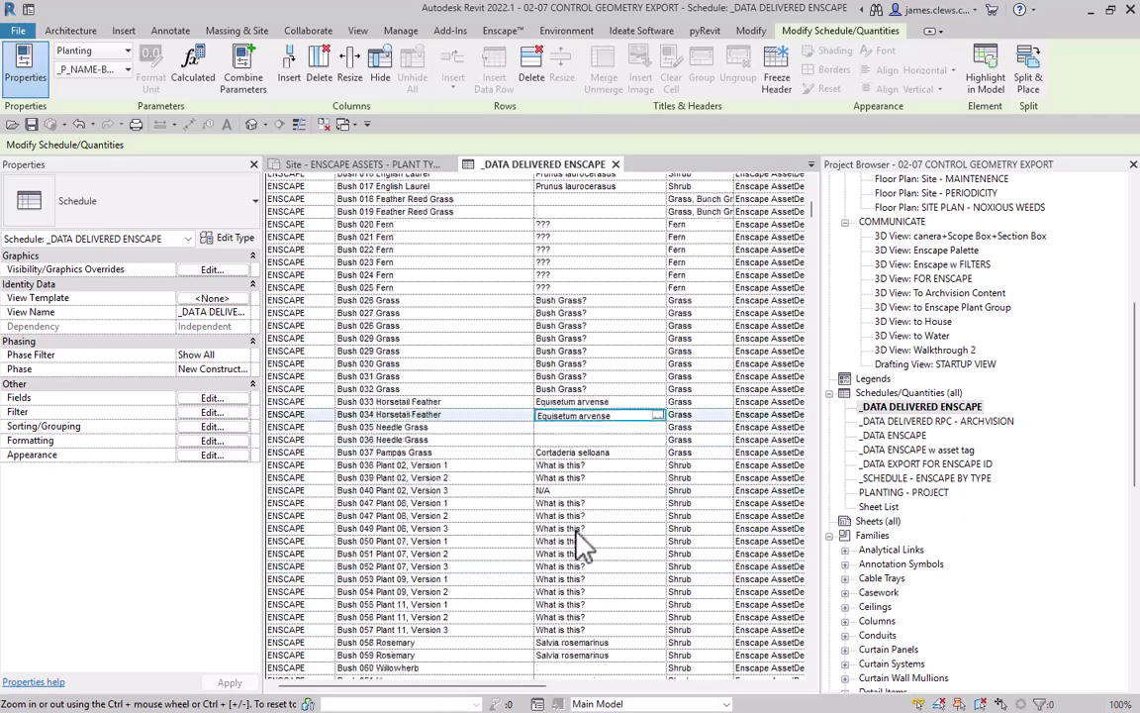
{"action": "scroll", "coordinate": [485, 426], "scroll_direction": "down", "scroll_amount": 10}
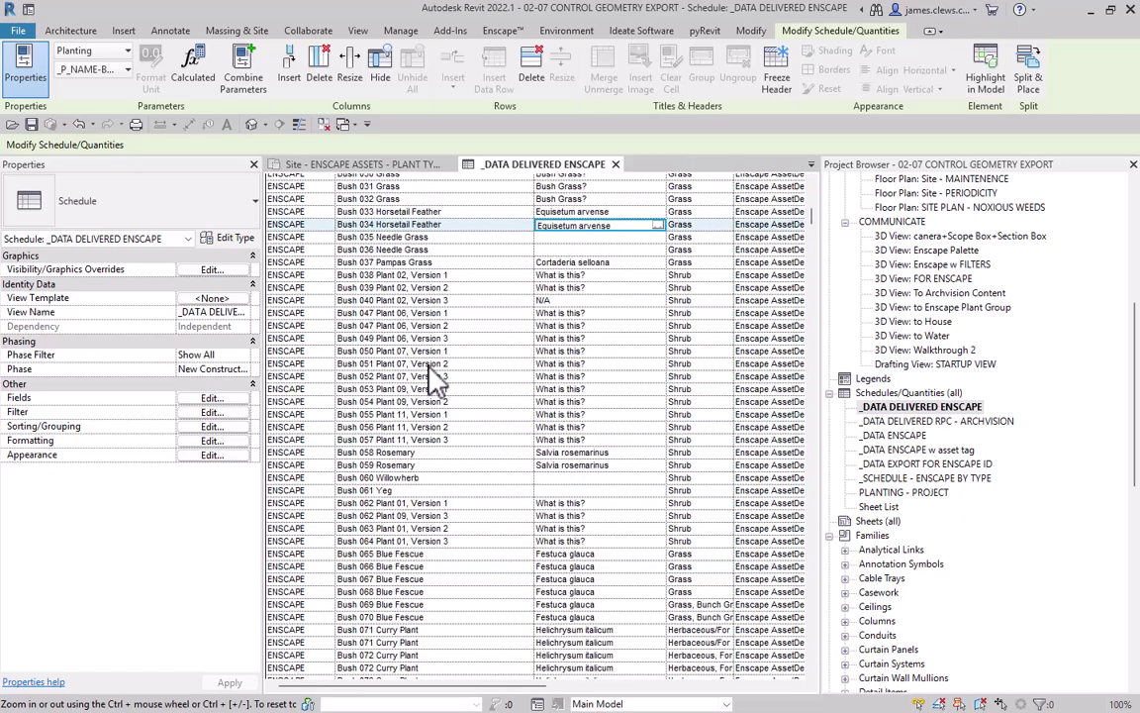
{"action": "scroll", "coordinate": [435, 381], "scroll_direction": "down", "scroll_amount": 15}
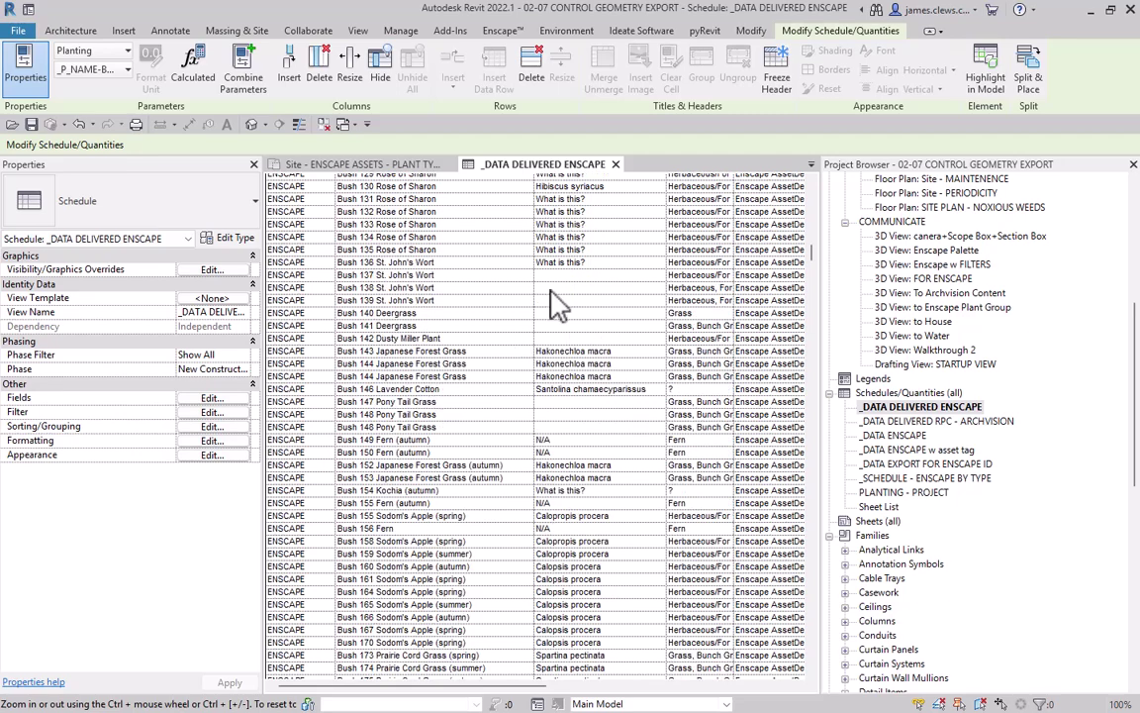
{"action": "scroll", "coordinate": [522, 391], "scroll_direction": "down", "scroll_amount": 12}
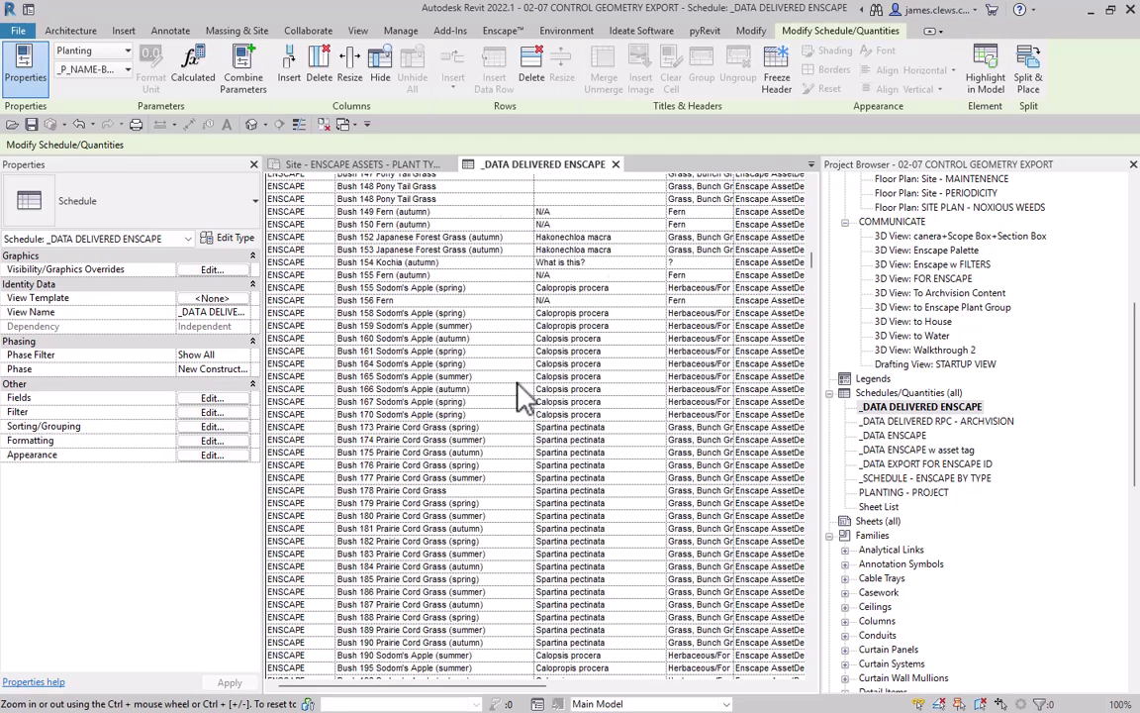
{"action": "scroll", "coordinate": [522, 391], "scroll_direction": "down", "scroll_amount": 20}
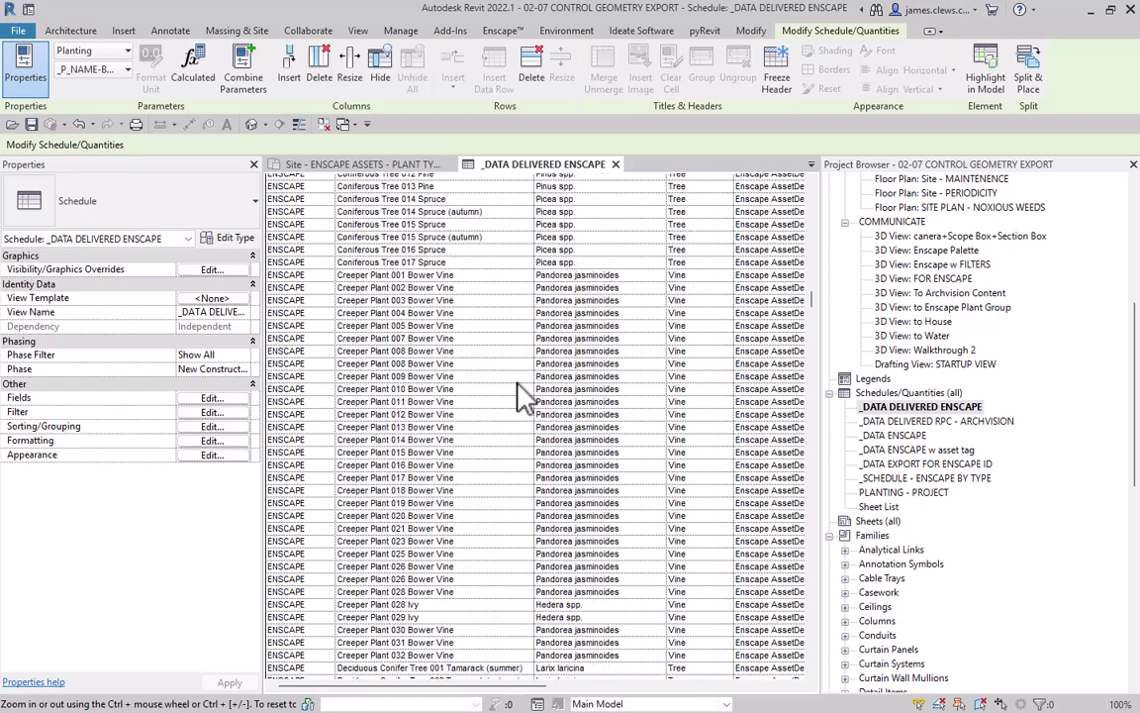
{"action": "scroll", "coordinate": [522, 391], "scroll_direction": "down", "scroll_amount": 10}
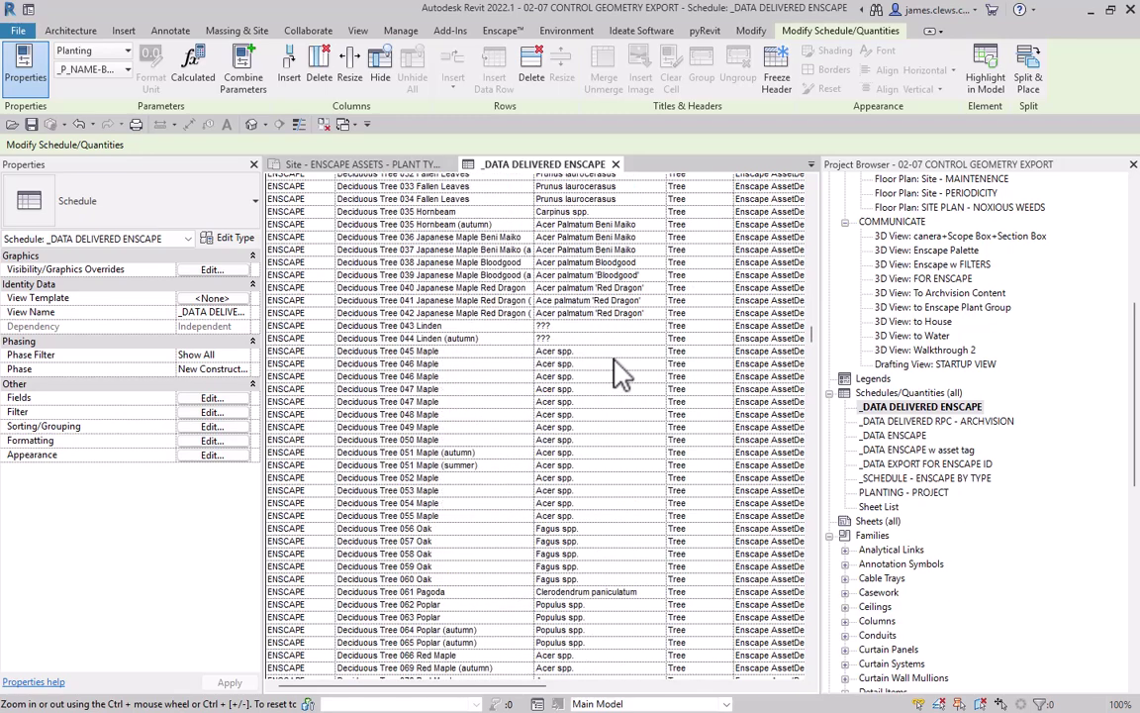
{"action": "scroll", "coordinate": [572, 361], "scroll_direction": "down", "scroll_amount": 10}
{"action": "scroll", "coordinate": [572, 348], "scroll_direction": "down", "scroll_amount": 18}
{"action": "scroll", "coordinate": [572, 349], "scroll_direction": "up", "scroll_amount": 6}
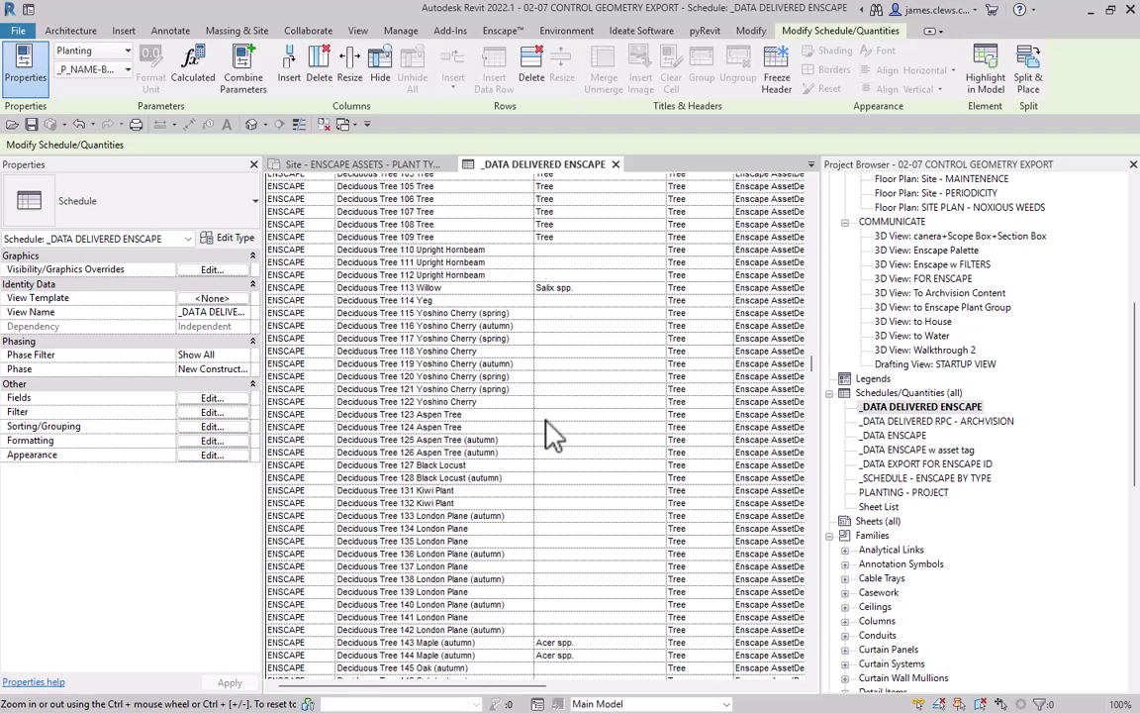
{"action": "scroll", "coordinate": [508, 446], "scroll_direction": "down", "scroll_amount": 5}
{"action": "scroll", "coordinate": [508, 446], "scroll_direction": "down", "scroll_amount": 20}
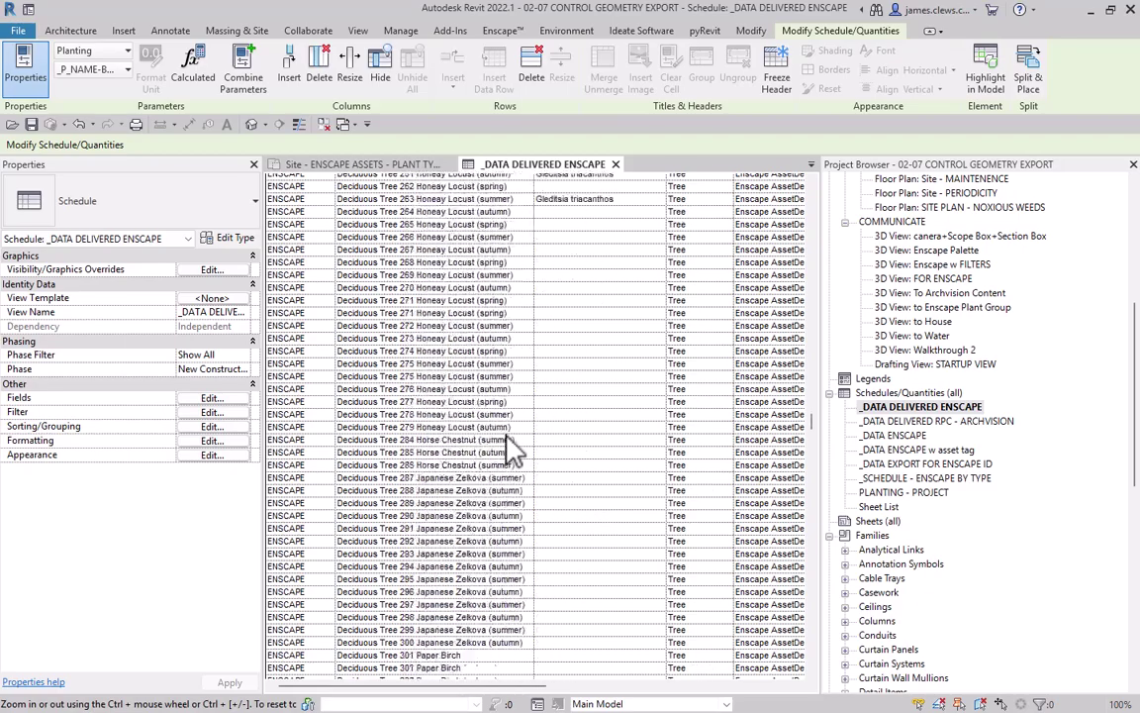
{"action": "scroll", "coordinate": [508, 446], "scroll_direction": "down", "scroll_amount": 20}
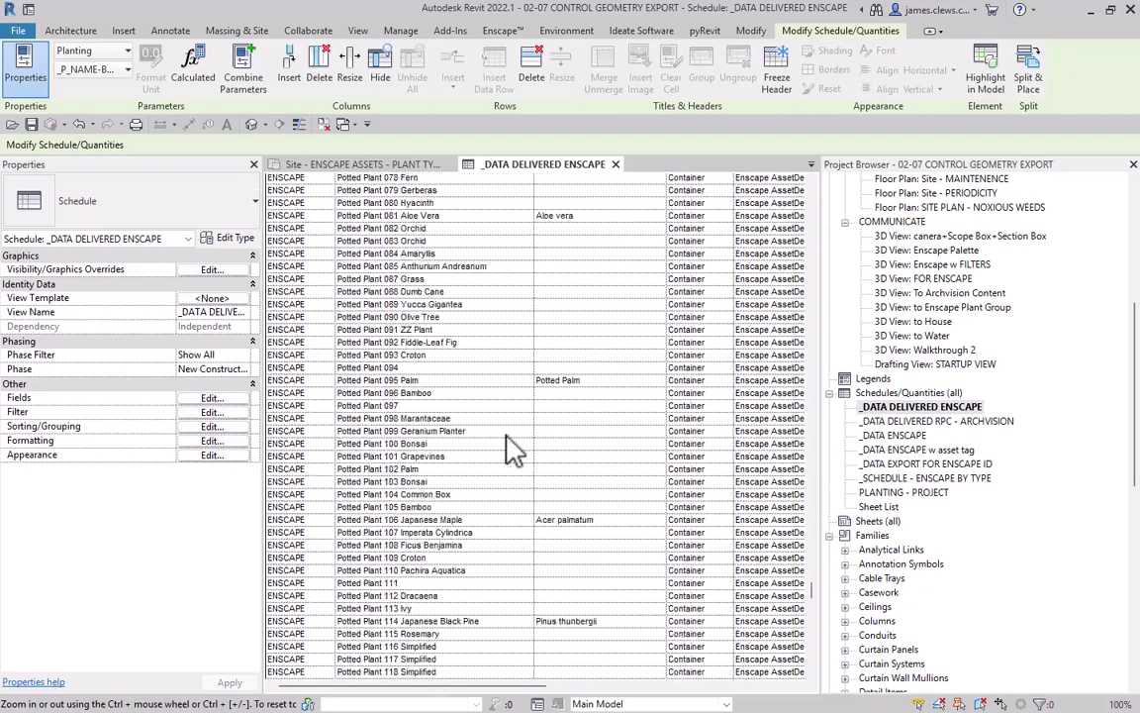
{"action": "scroll", "coordinate": [507, 445], "scroll_direction": "down", "scroll_amount": 20}
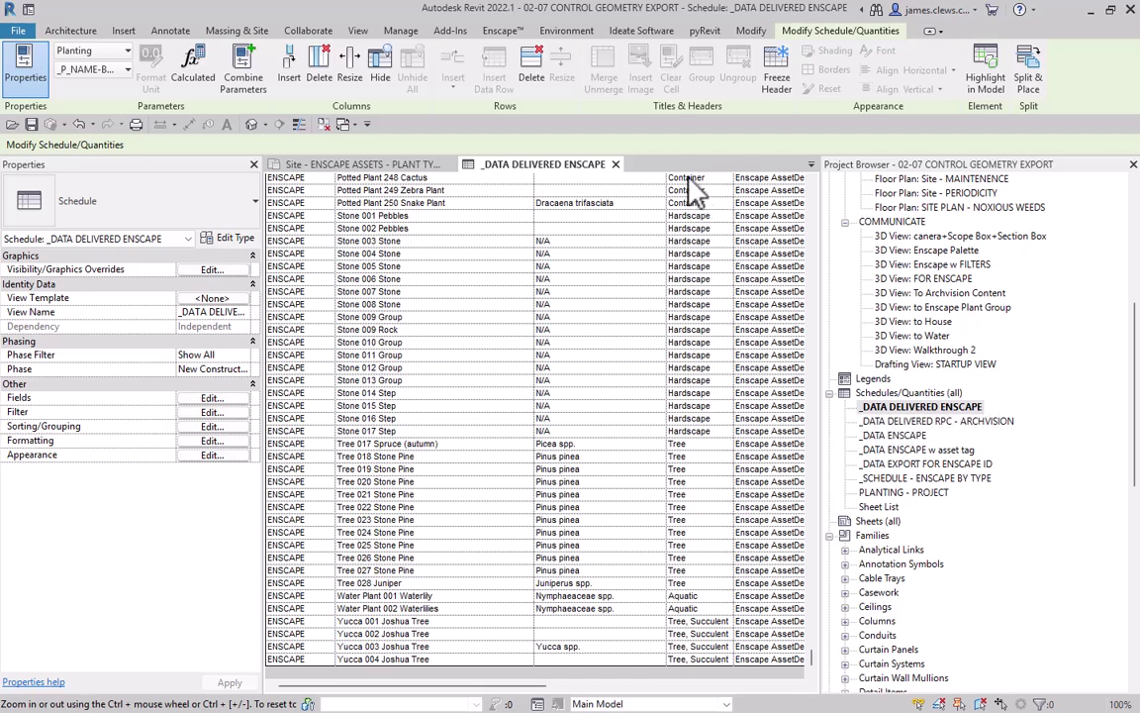
Create a new Ideate BIMLink link of type Type from the _DATA DELIVERED ENSCAPE schedule and dismiss the creation notice.
{"action": "left_click", "coordinate": [633, 32]}
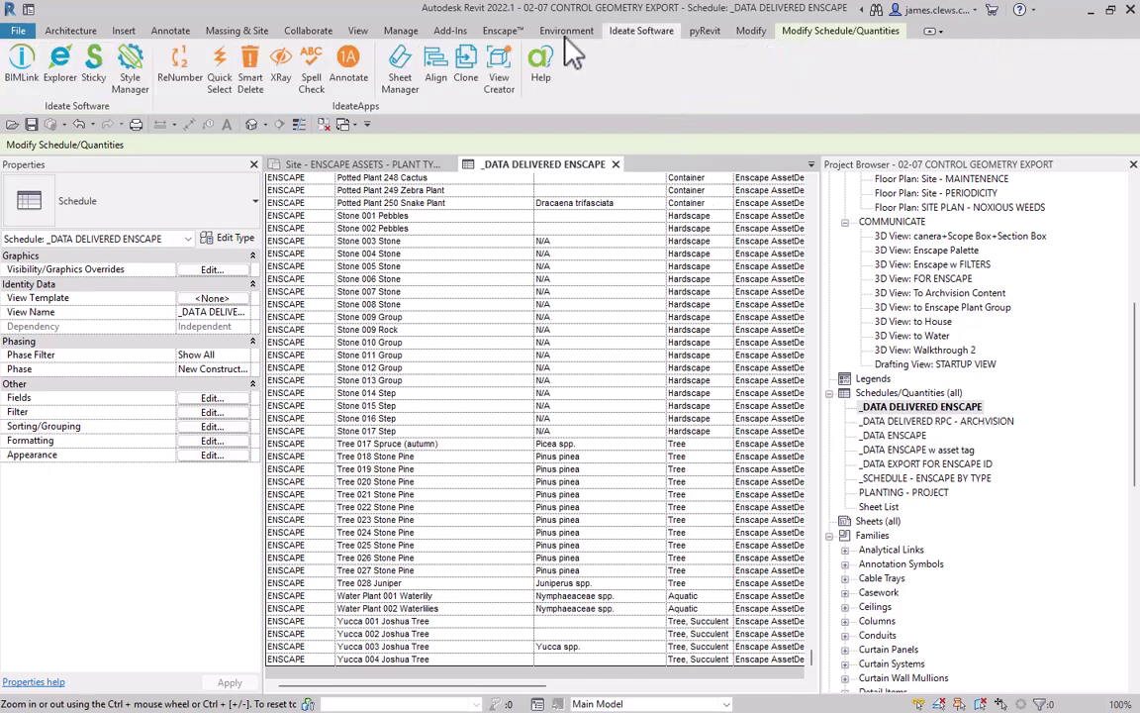
{"action": "left_click", "coordinate": [24, 74]}
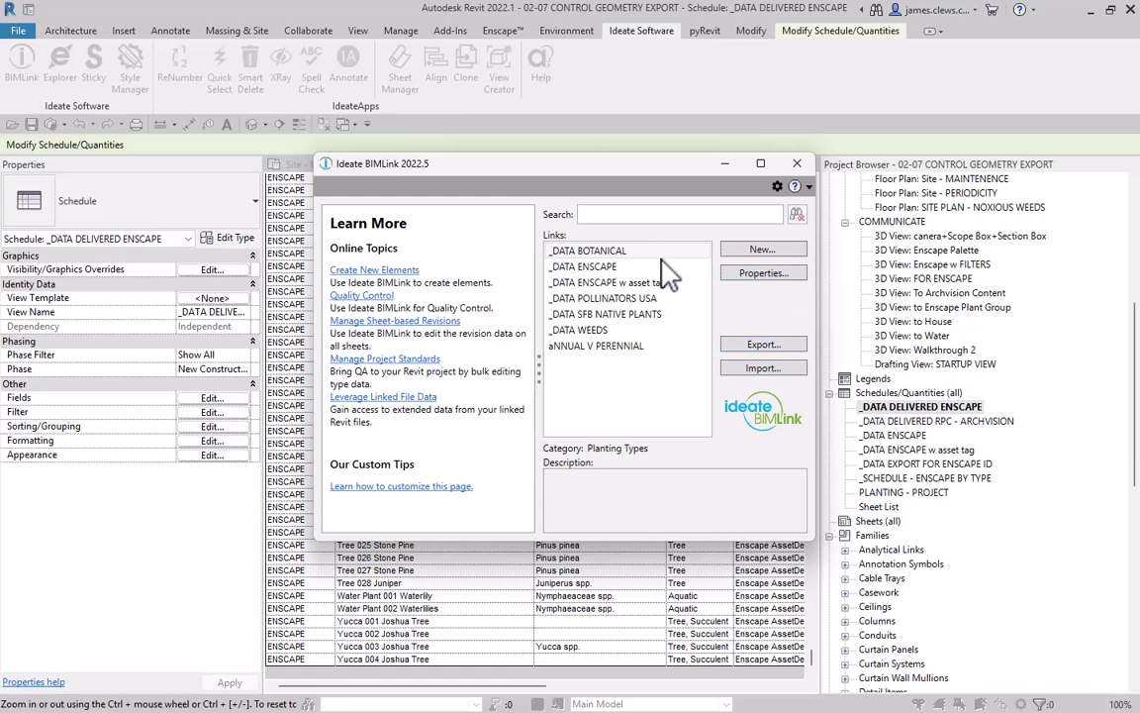
{"action": "left_click", "coordinate": [755, 251]}
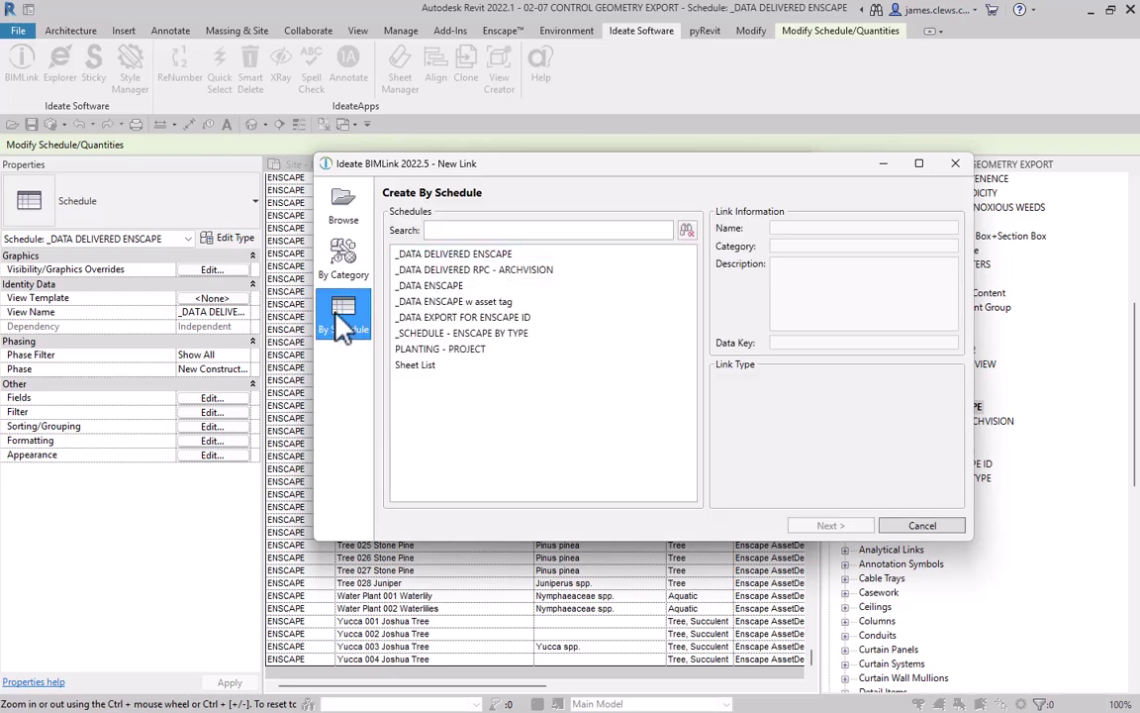
{"action": "left_click_drag", "start_coordinate": [574, 164], "coordinate": [505, 134]}
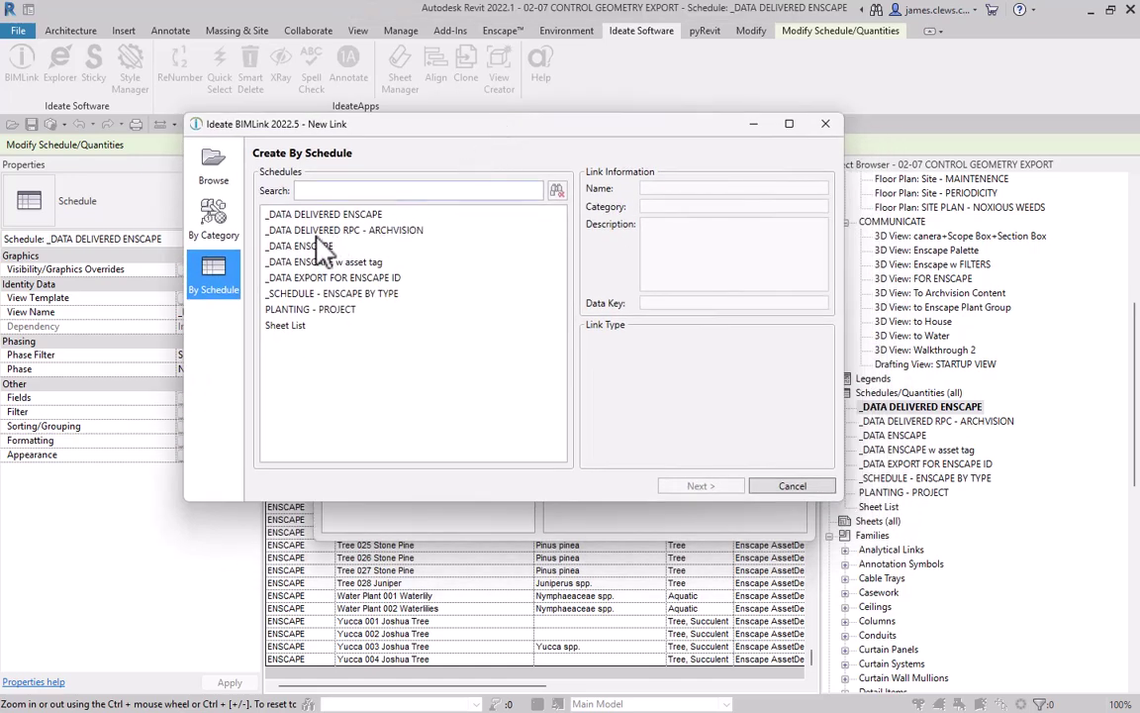
{"action": "left_click", "coordinate": [342, 216]}
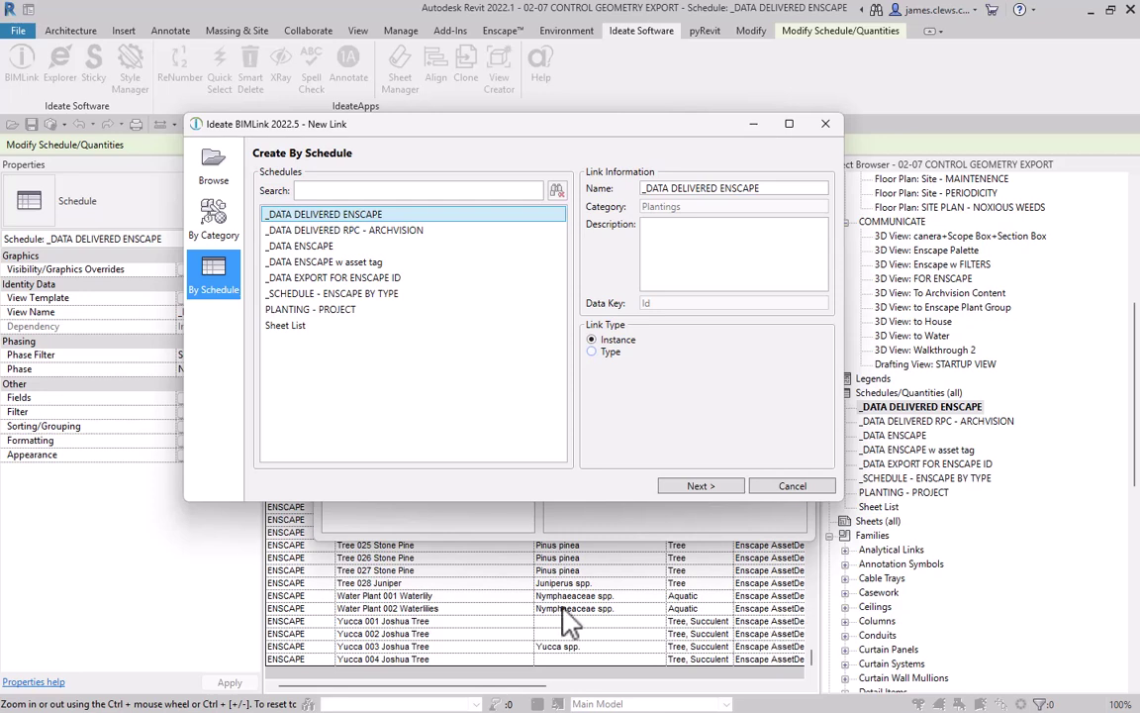
{"action": "left_click", "coordinate": [592, 352]}
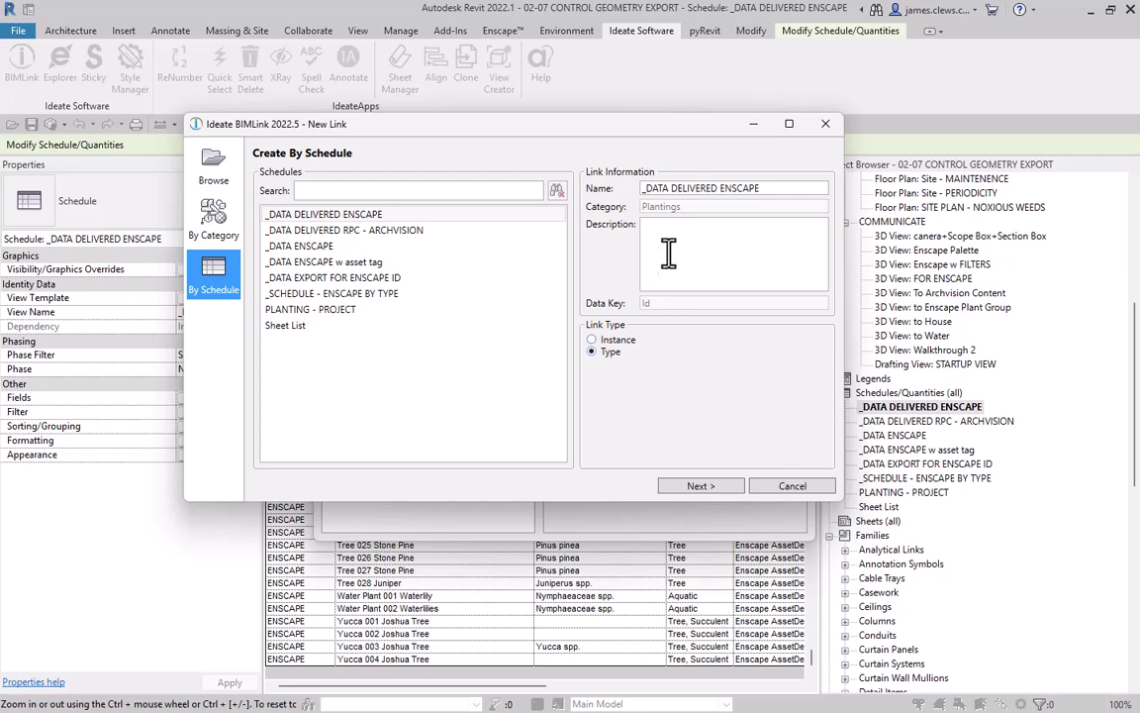
{"action": "left_click", "coordinate": [700, 487]}
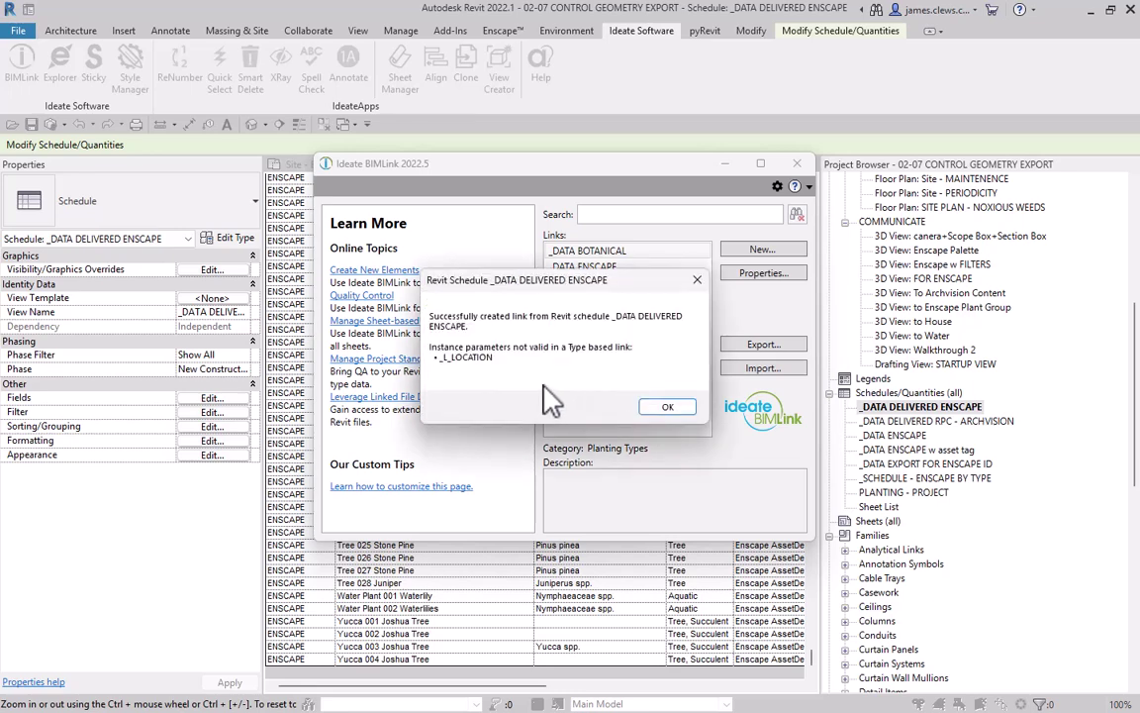
{"action": "left_click_drag", "start_coordinate": [633, 282], "coordinate": [509, 241]}
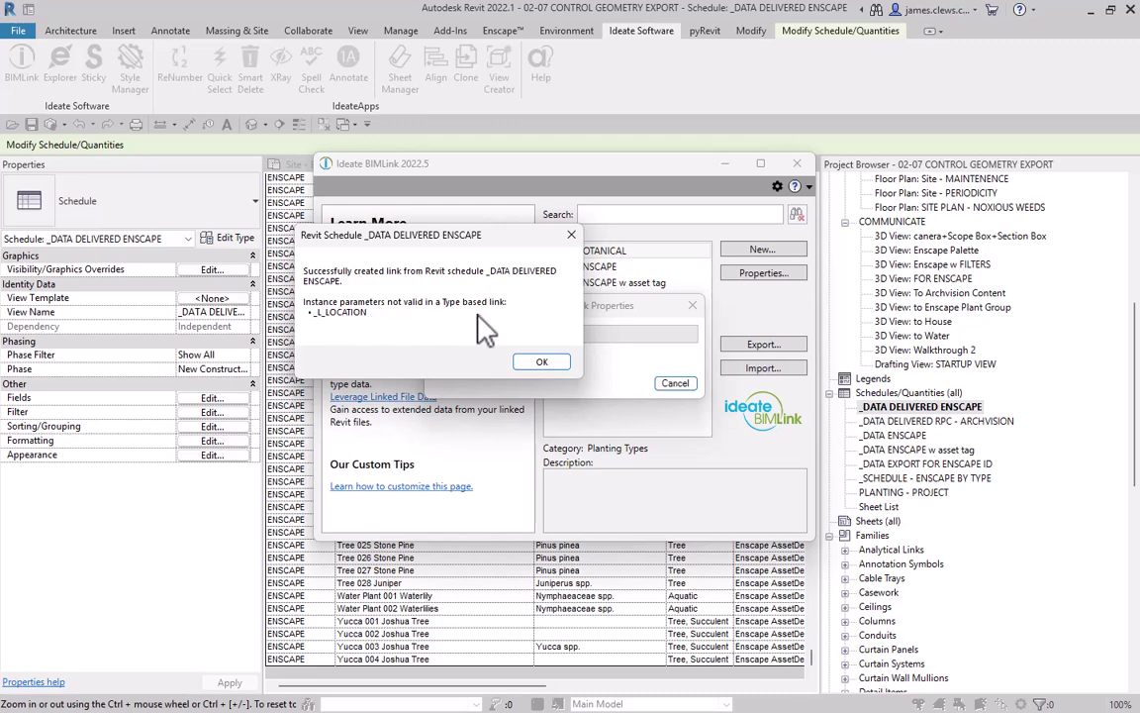
{"action": "left_click", "coordinate": [546, 363]}
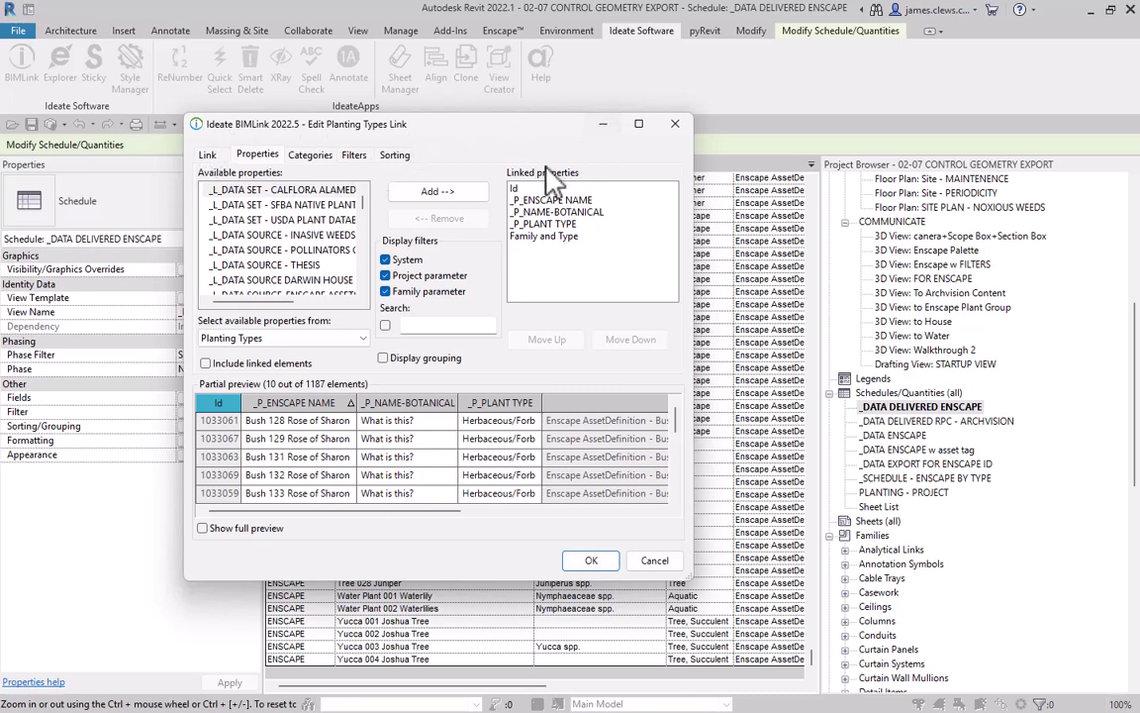
Limit the link's available properties to project parameters by excluding system and family parameters, and save the link.
{"action": "left_click", "coordinate": [385, 292]}
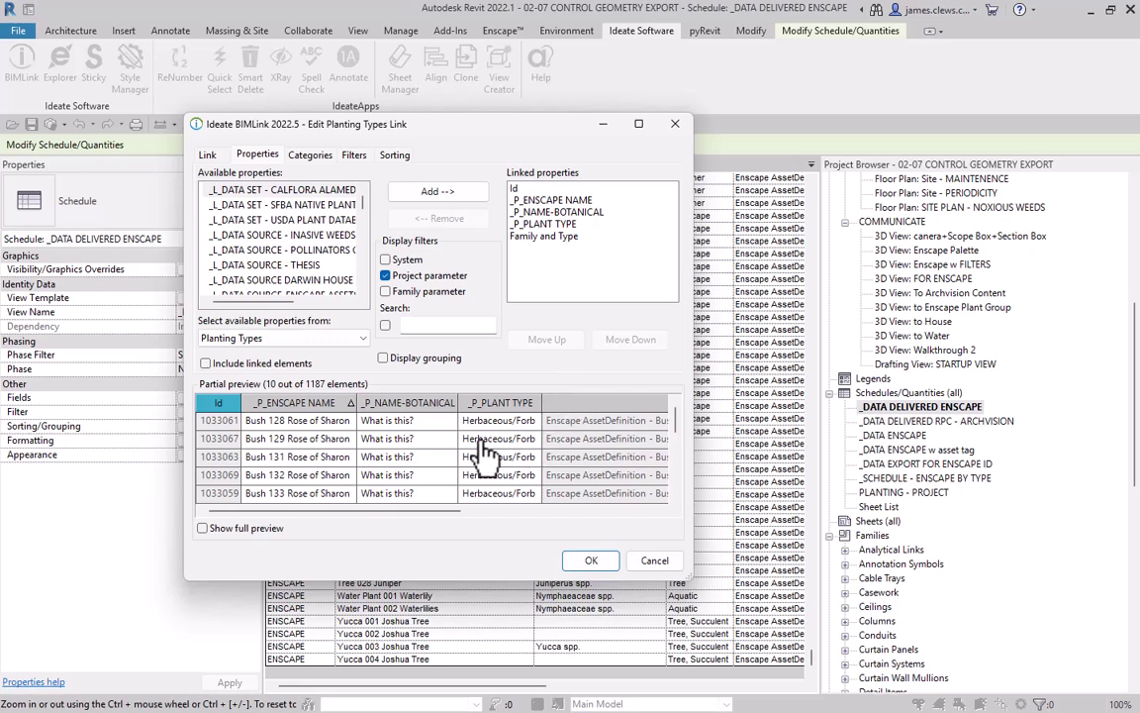
{"action": "left_click", "coordinate": [589, 562]}
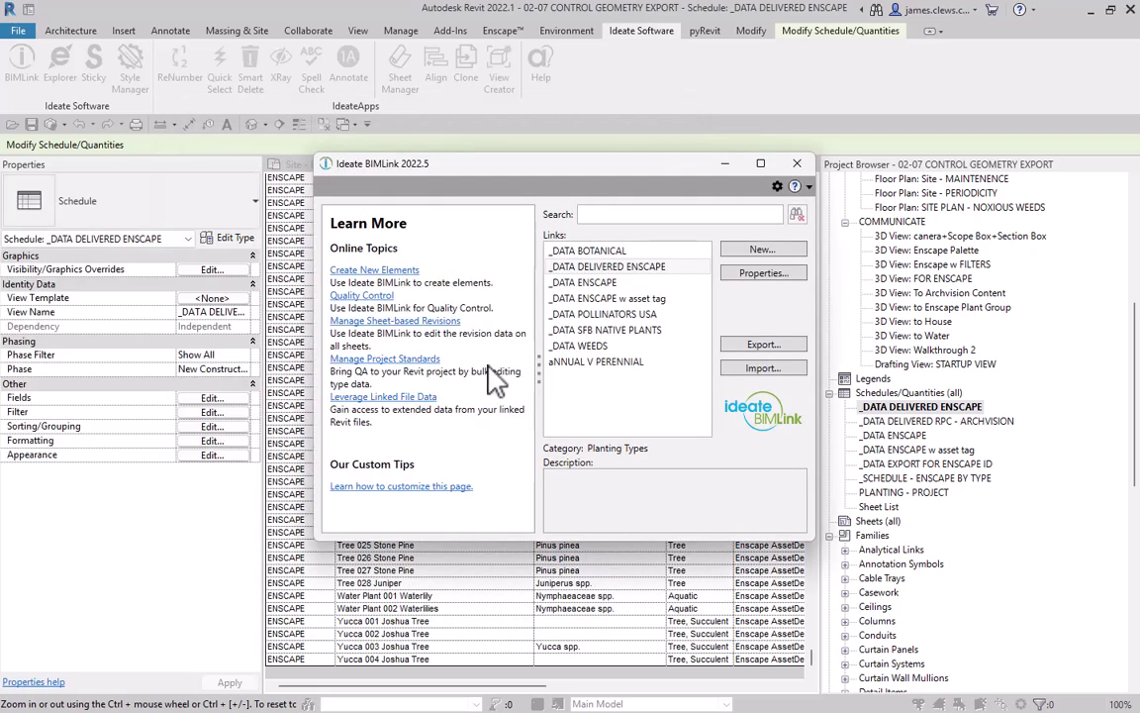
Export the _DATA DELIVERED ENSCAPE link to its Excel file, overwrite the existing worksheet, and open the exported file.
{"action": "left_click", "coordinate": [758, 346]}
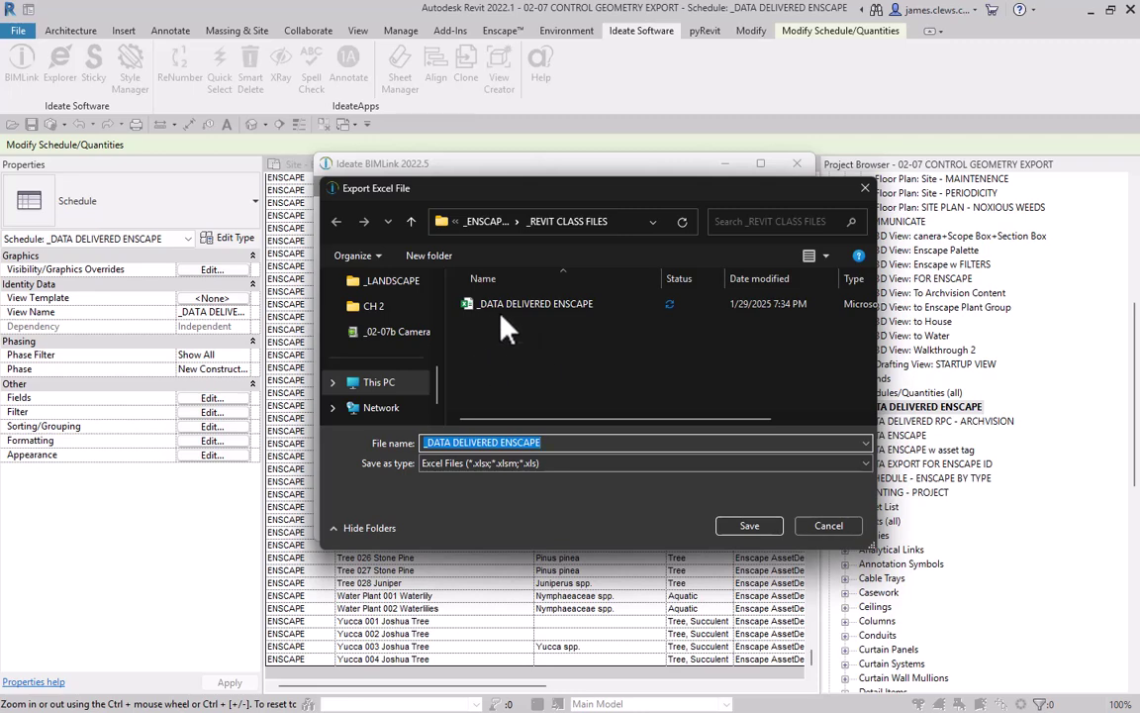
{"action": "left_click", "coordinate": [728, 527]}
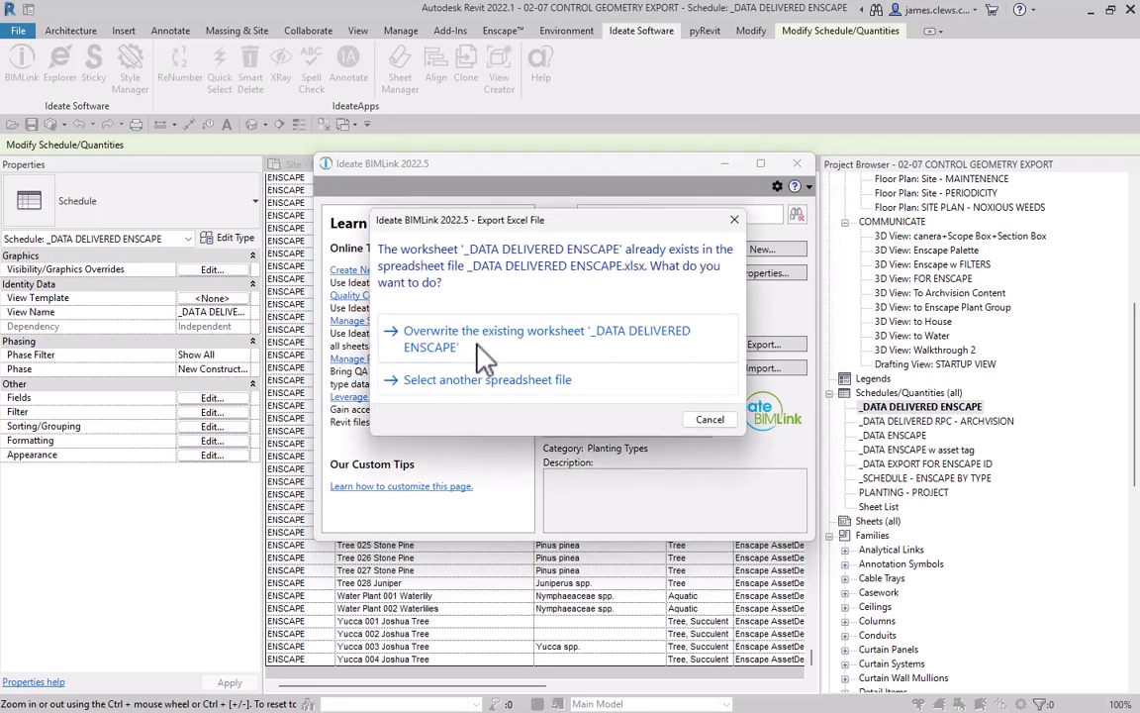
{"action": "left_click", "coordinate": [435, 331]}
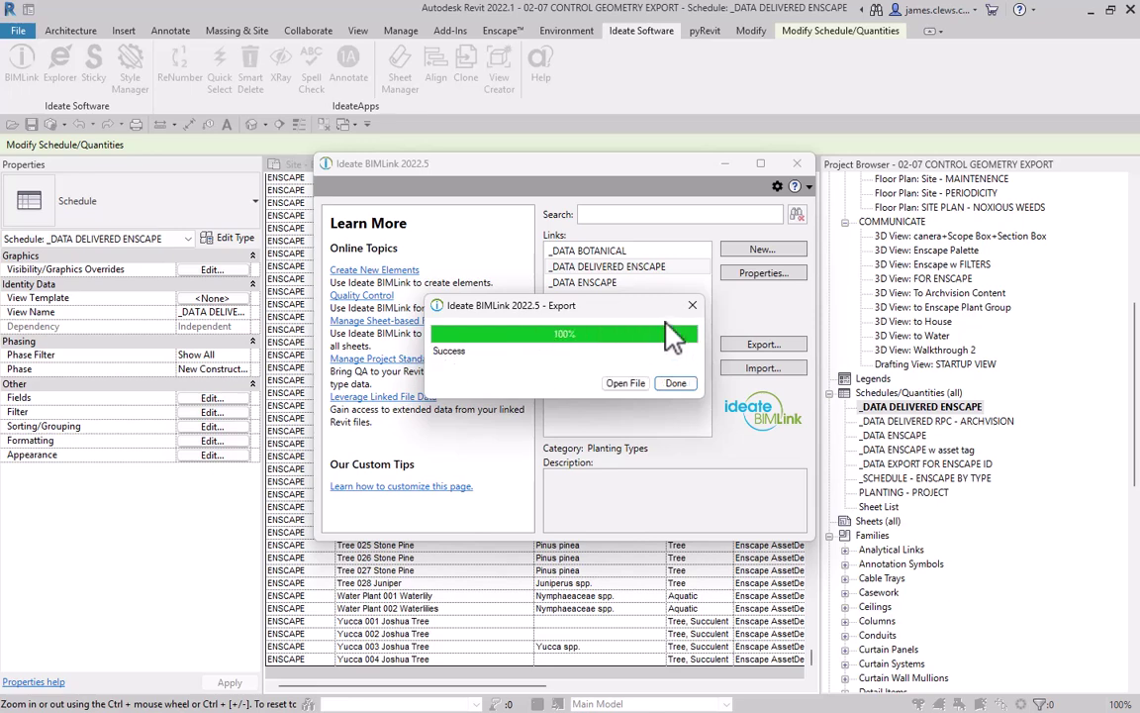
{"action": "left_click", "coordinate": [626, 383]}
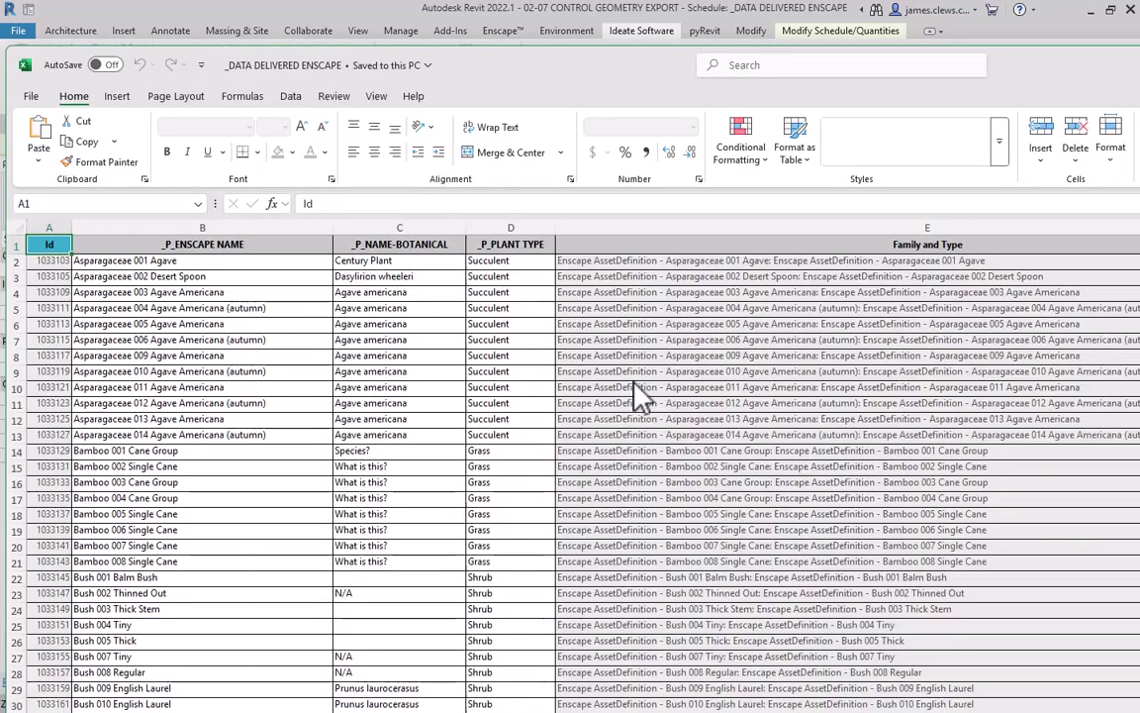
Fill the botanical name "What is this?" from Bamboo 008 Single Cane down through Bush 008 Regular, cells C21 to C28.
{"action": "scroll", "coordinate": [301, 353], "scroll_direction": "down", "scroll_amount": 5}
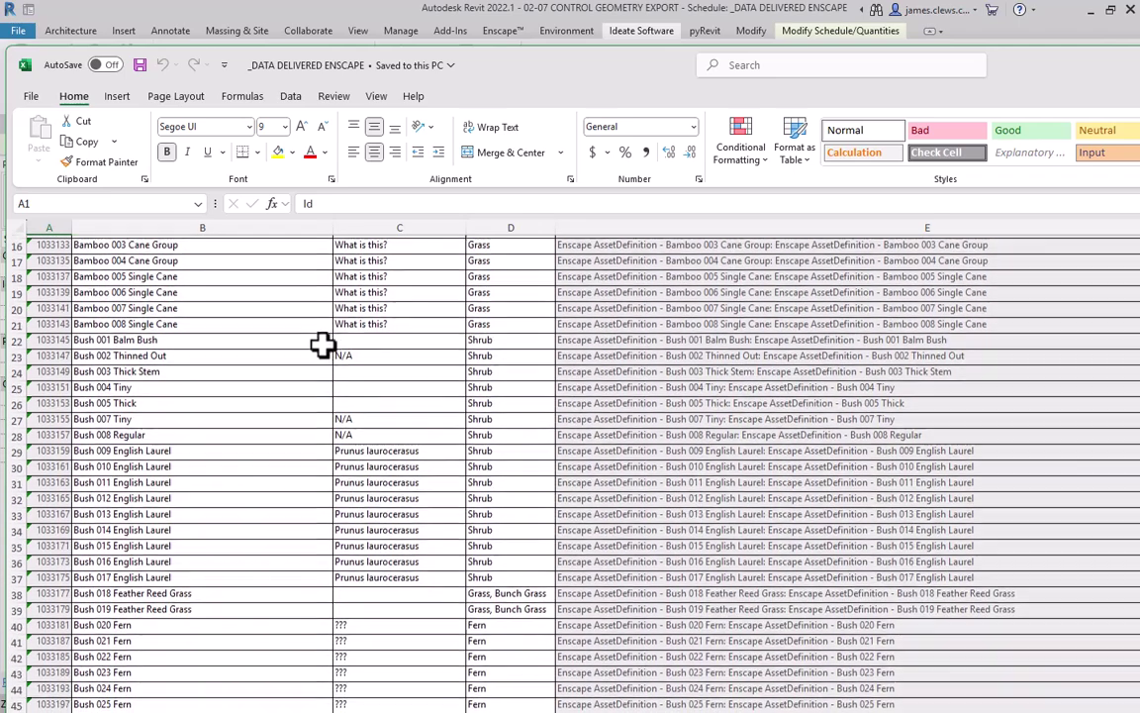
{"action": "scroll", "coordinate": [319, 346], "scroll_direction": "down", "scroll_amount": 1}
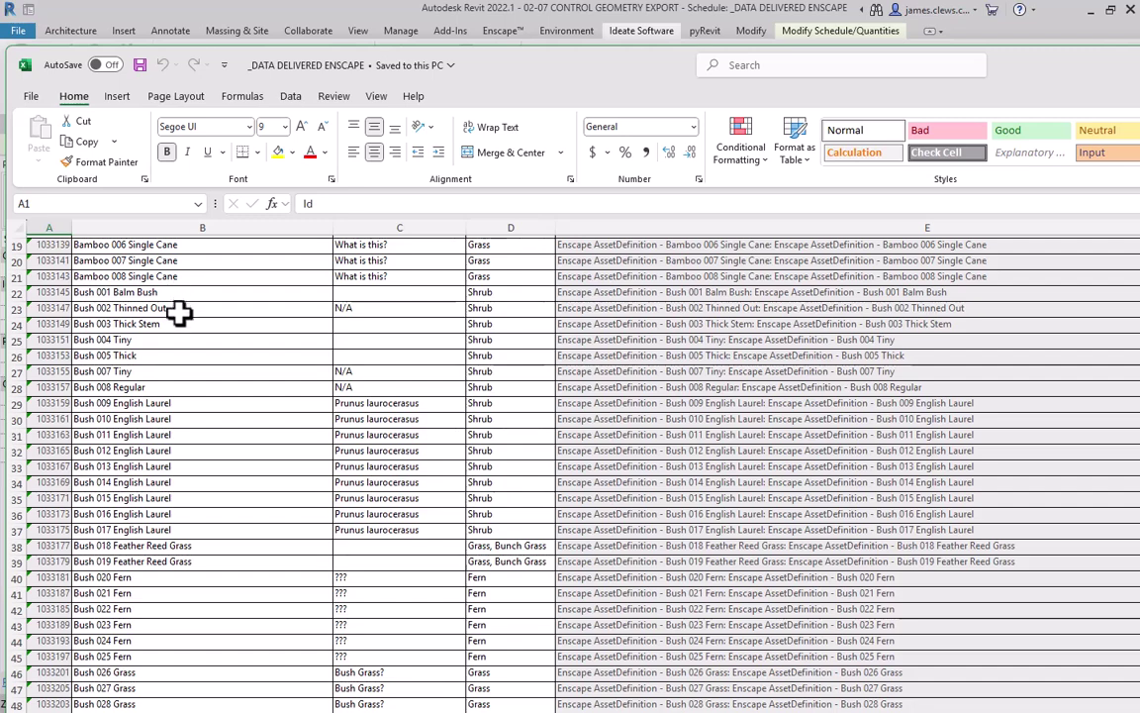
{"action": "left_click", "coordinate": [446, 277]}
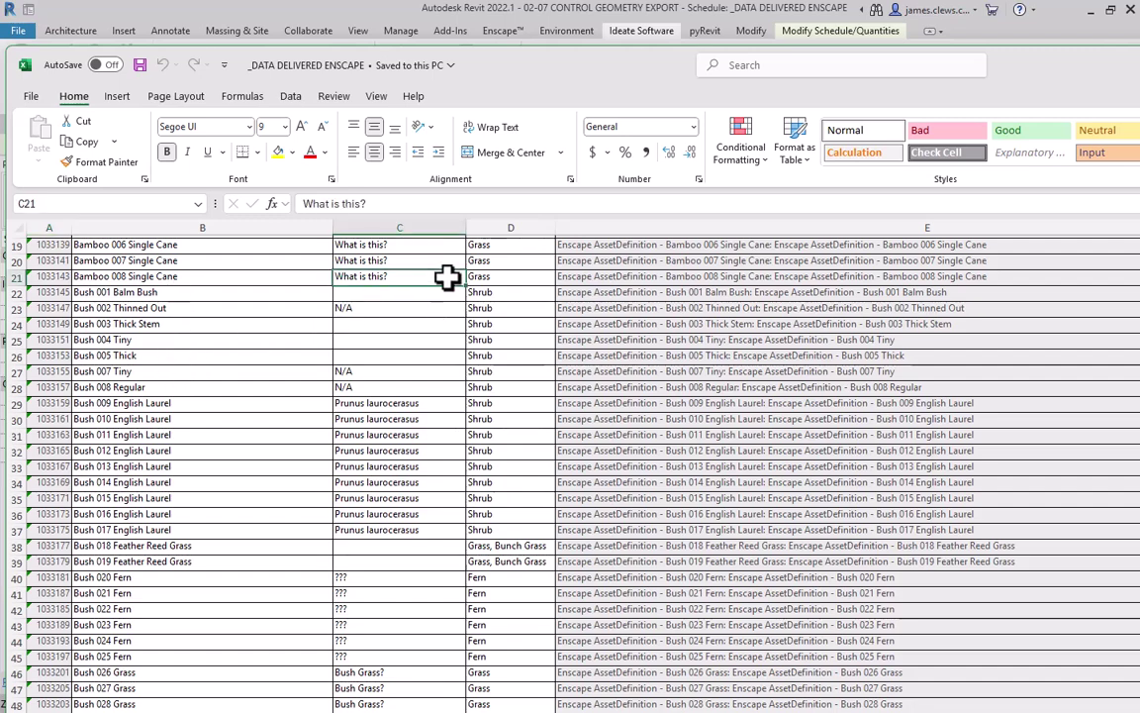
{"action": "left_click_drag", "start_coordinate": [465, 285], "coordinate": [458, 392]}
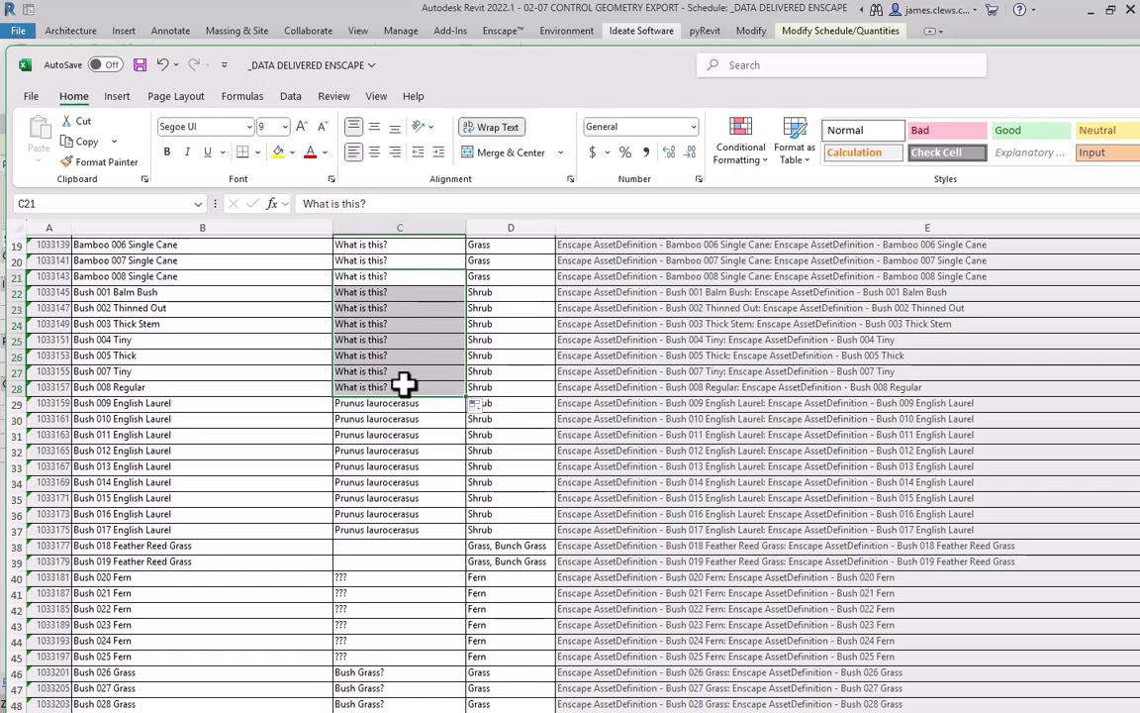
Copy the botanical name Yucca spp. from Yucca 003 Joshua Tree to the Yucca 001, 002 and 004 rows at the sheet's end.
{"action": "scroll", "coordinate": [400, 376], "scroll_direction": "down", "scroll_amount": 4}
{"action": "scroll", "coordinate": [399, 407], "scroll_direction": "down", "scroll_amount": 3}
{"action": "scroll", "coordinate": [405, 374], "scroll_direction": "down", "scroll_amount": 8}
{"action": "scroll", "coordinate": [397, 414], "scroll_direction": "down", "scroll_amount": 20}
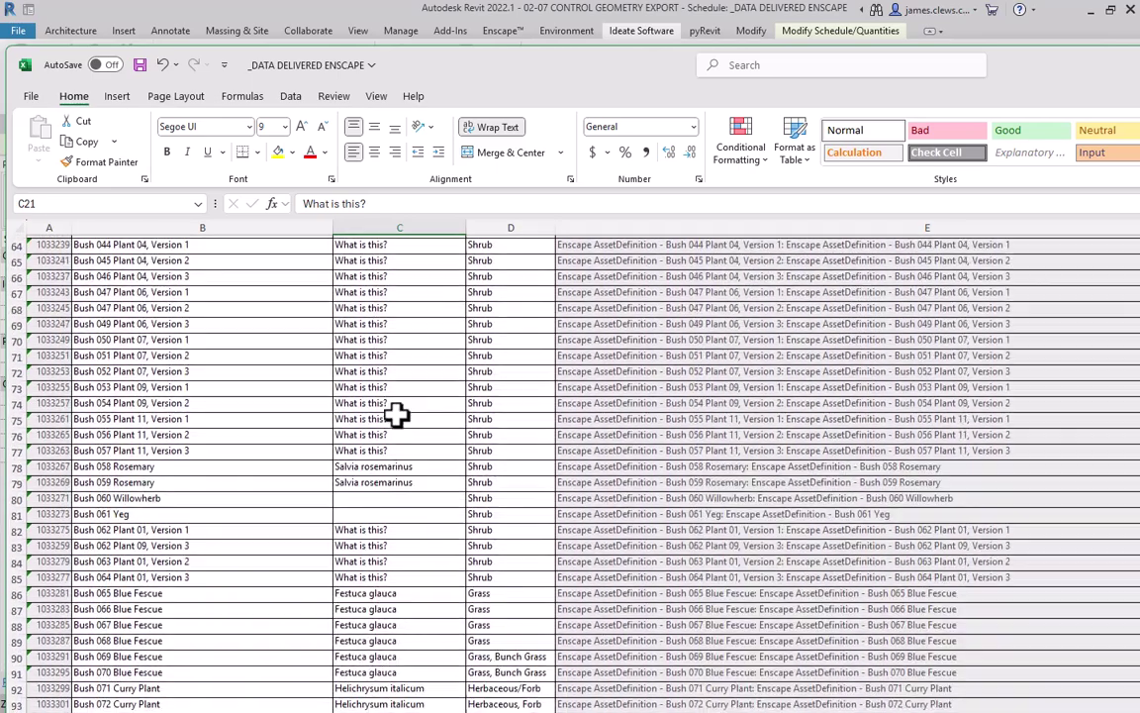
{"action": "scroll", "coordinate": [394, 426], "scroll_direction": "down", "scroll_amount": 20}
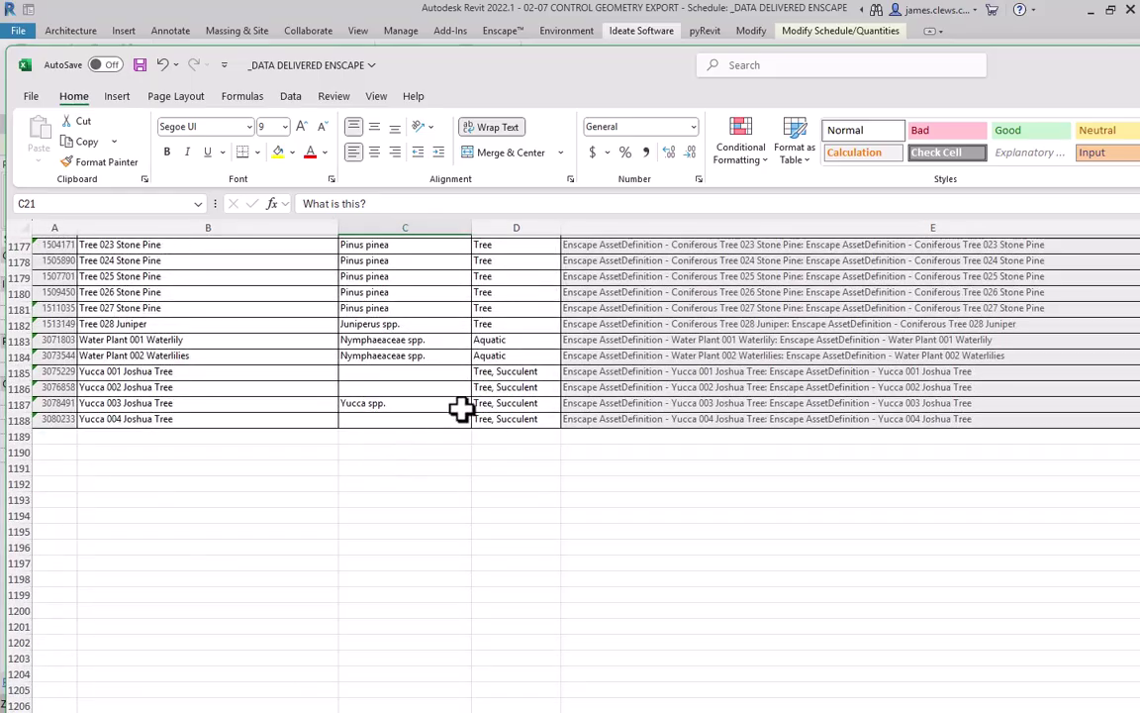
{"action": "left_click", "coordinate": [462, 407]}
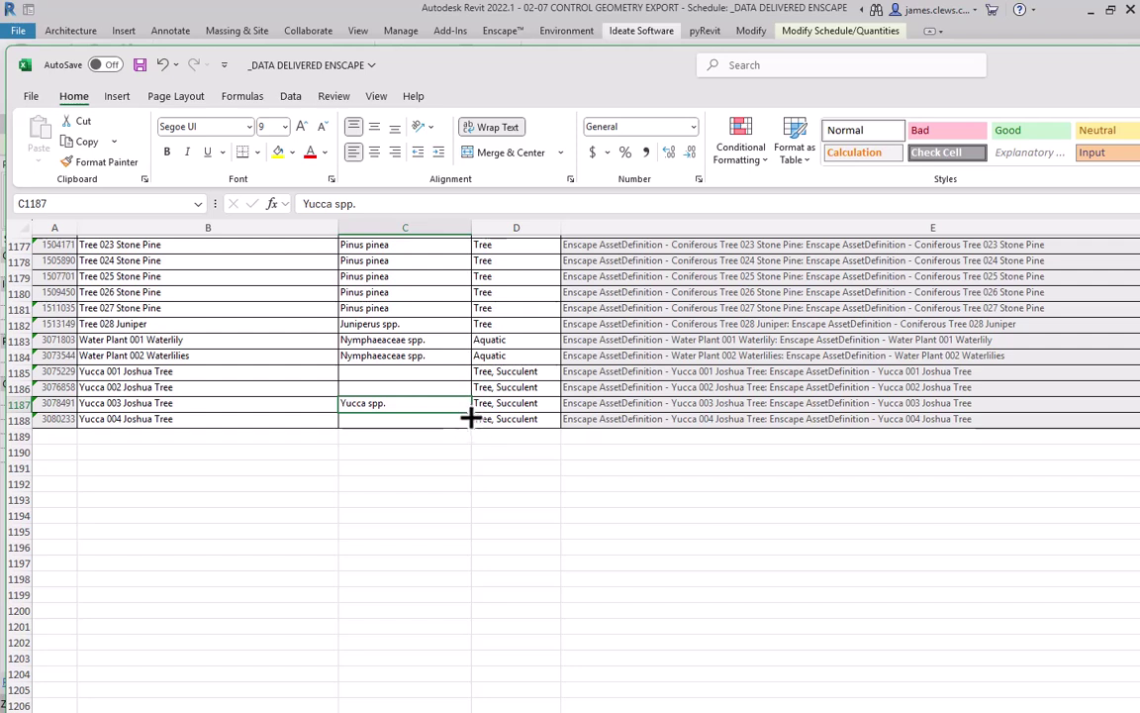
{"action": "left_click_drag", "start_coordinate": [472, 416], "coordinate": [465, 374]}
{"action": "left_click", "coordinate": [467, 408]}
{"action": "left_click_drag", "start_coordinate": [471, 423], "coordinate": [465, 427]}
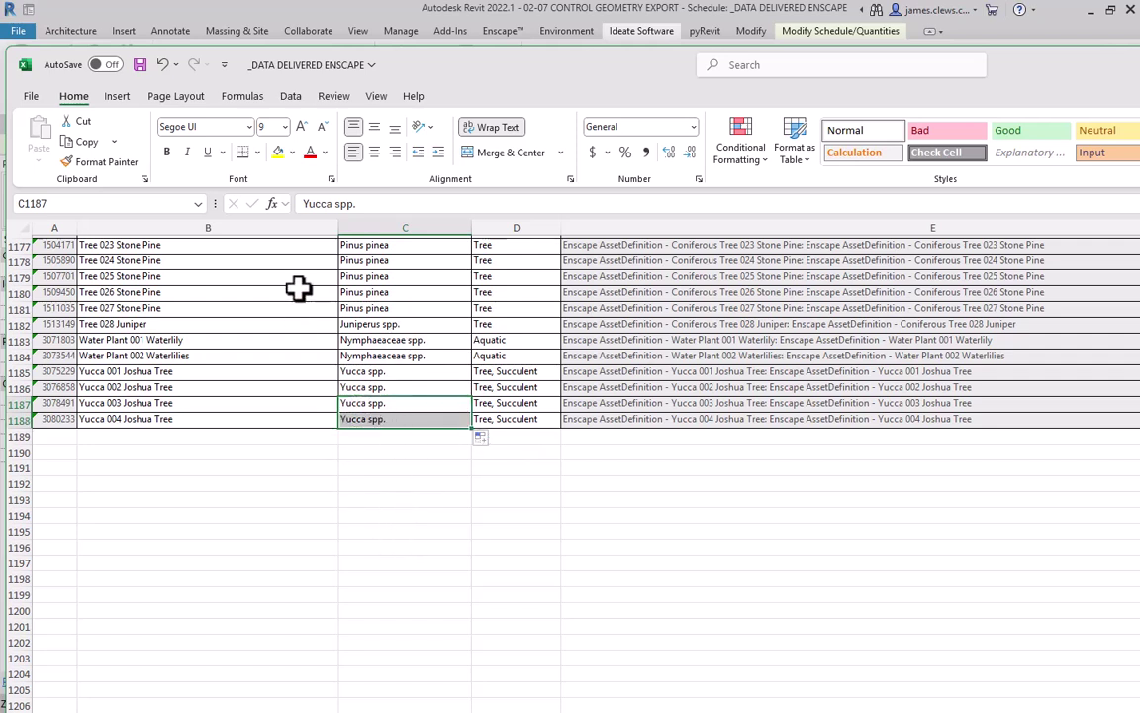
Save the edited _DATA DELIVERED ENSCAPE workbook and close Excel to return to Ideate BIMLink.
{"action": "left_click", "coordinate": [30, 96]}
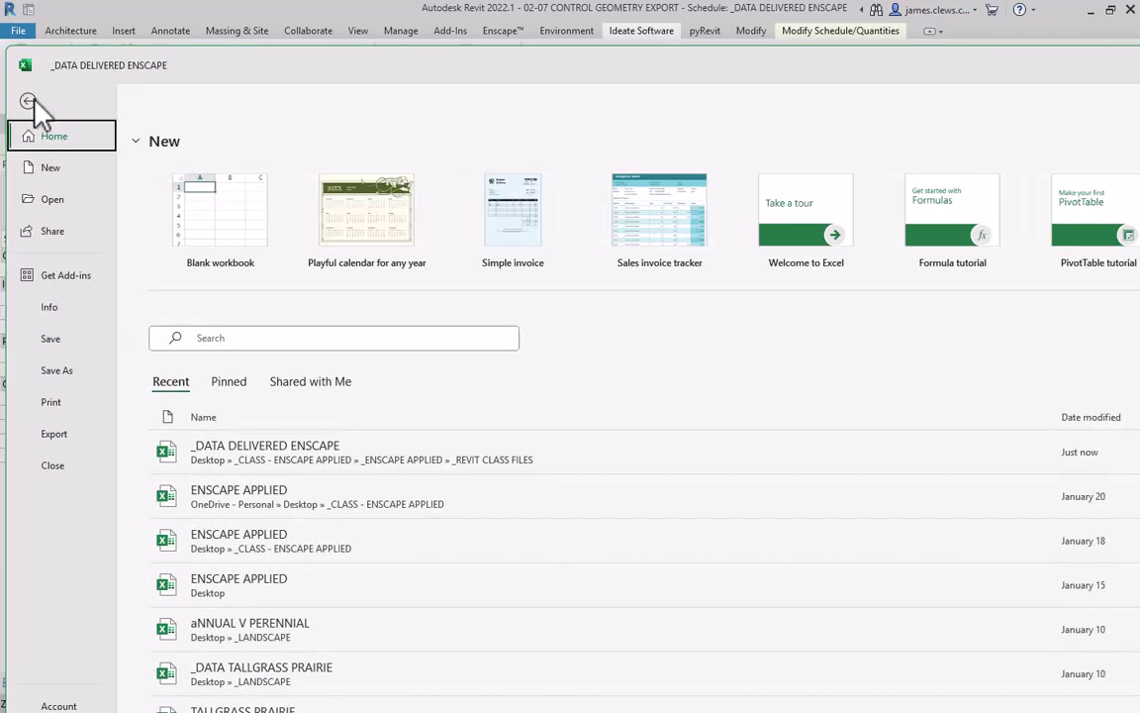
{"action": "left_click", "coordinate": [55, 340]}
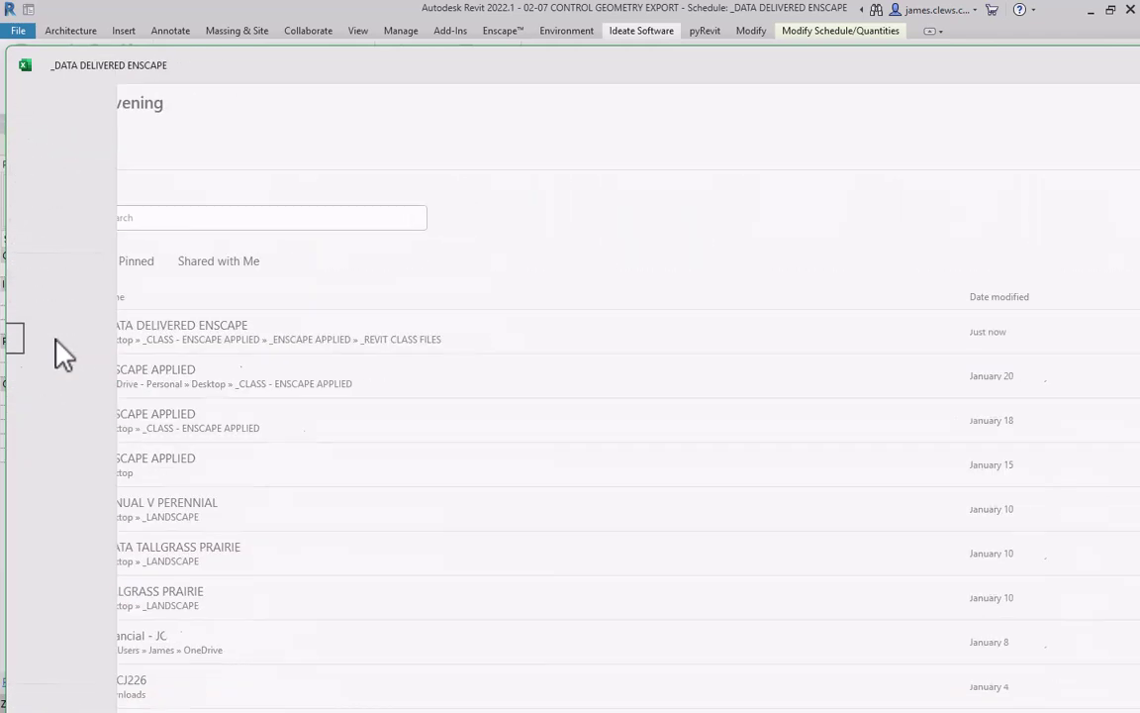
{"action": "left_click", "coordinate": [1134, 20]}
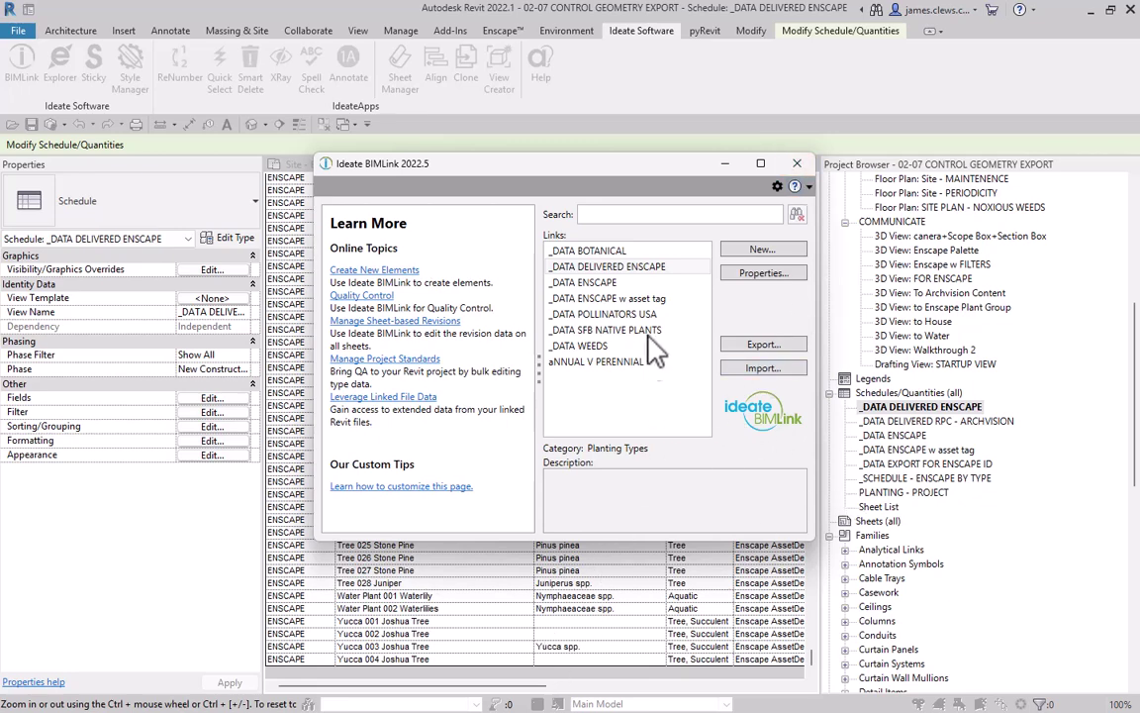
Import the edited _DATA DELIVERED ENSCAPE Excel file into the Revit model through its link and close Ideate BIMLink.
{"action": "left_click", "coordinate": [760, 370]}
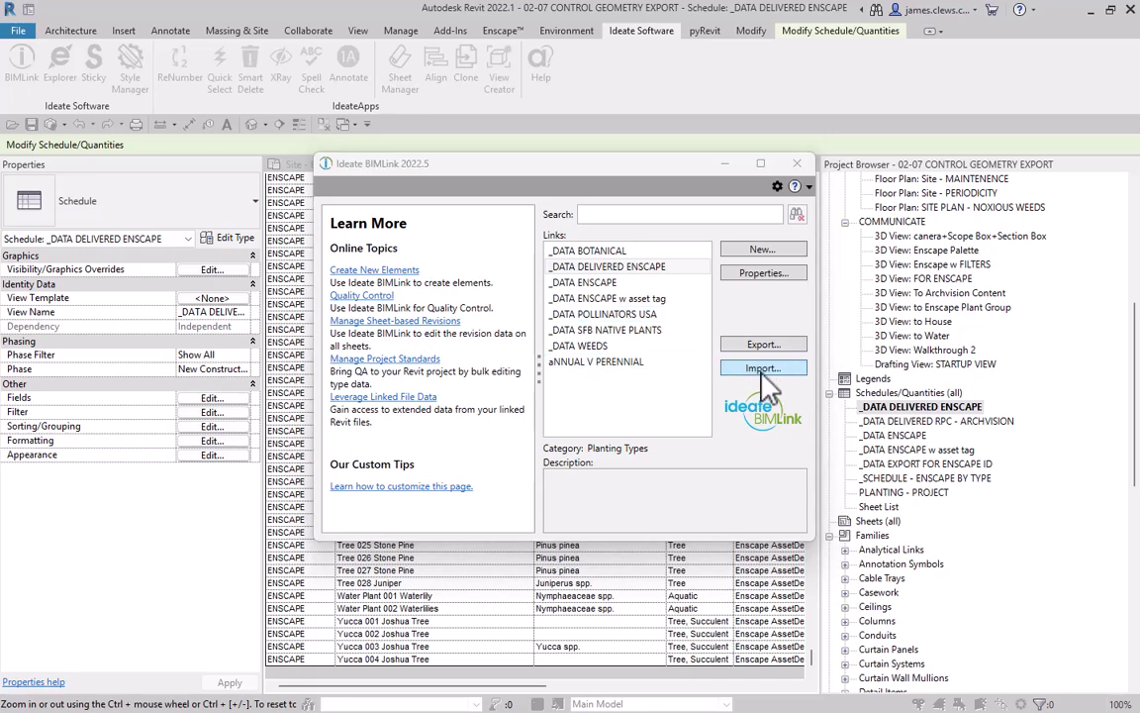
{"action": "left_click", "coordinate": [521, 306]}
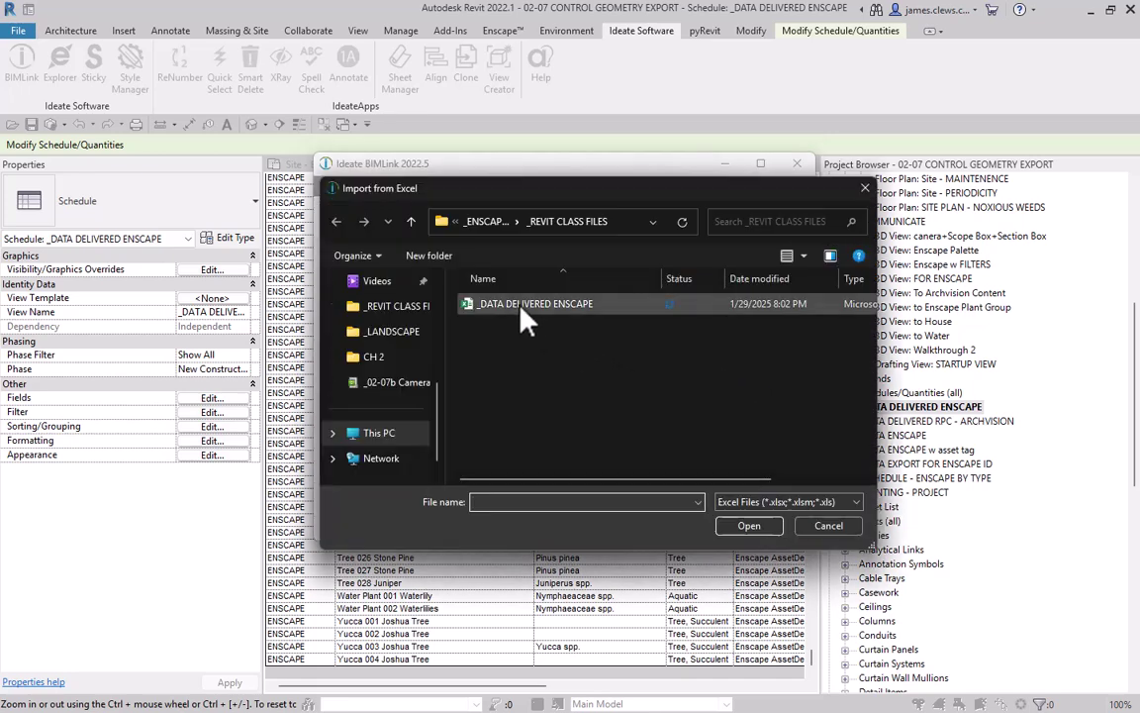
{"action": "left_click", "coordinate": [752, 529]}
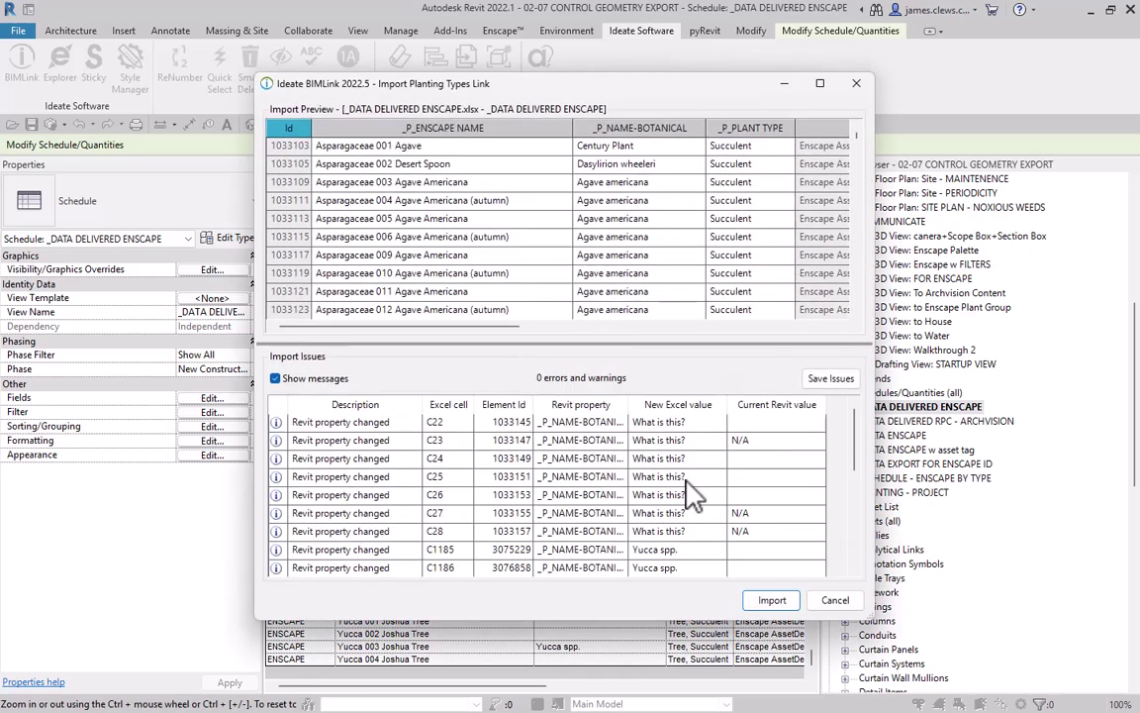
{"action": "left_click", "coordinate": [772, 600]}
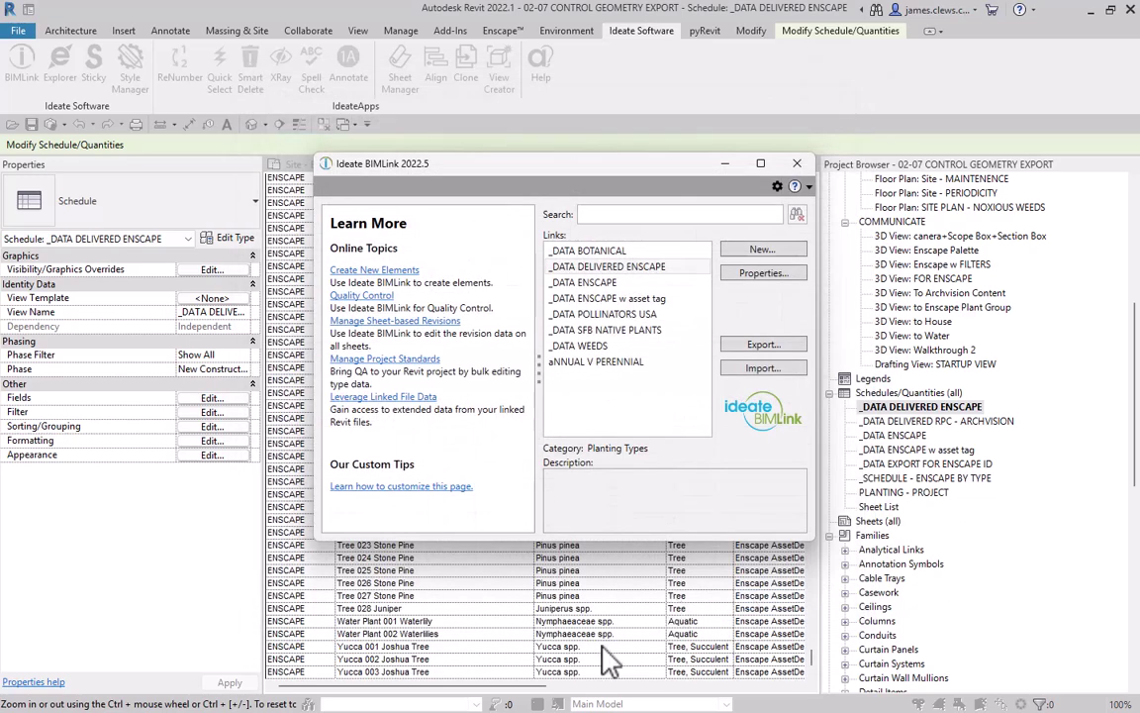
{"action": "left_click", "coordinate": [798, 167]}
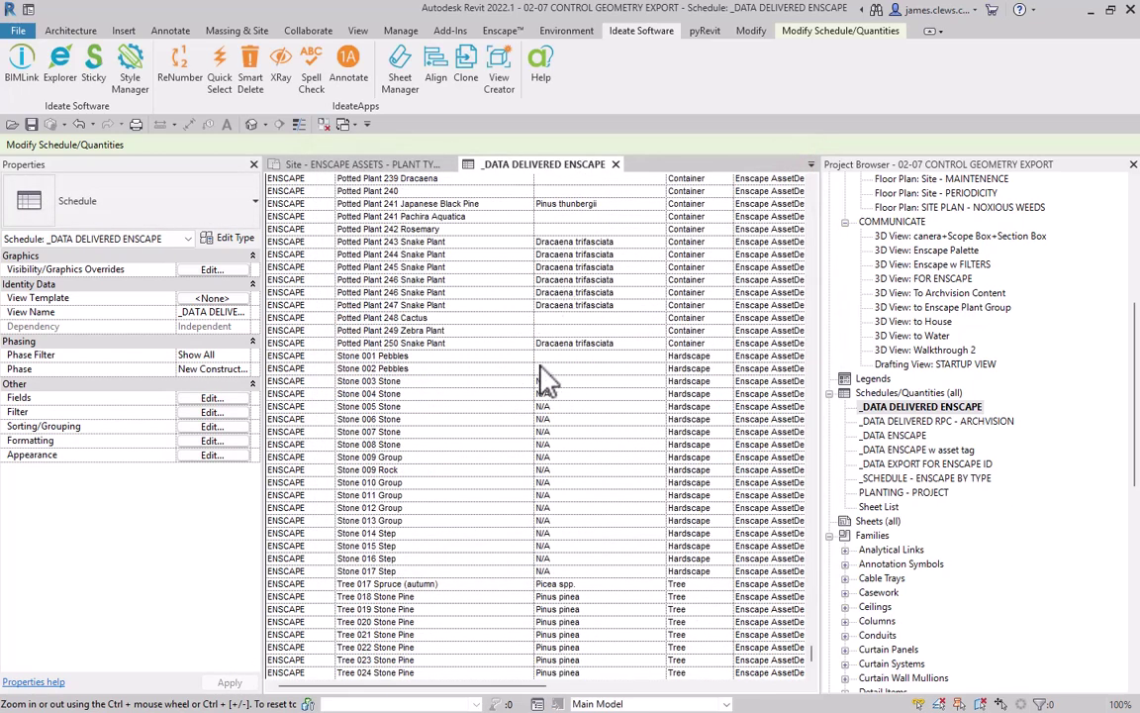
Check the imported botanical names in the schedule's last rows, keeping the project open without answering the save request.
{"action": "scroll", "coordinate": [507, 513], "scroll_direction": "down", "scroll_amount": 2}
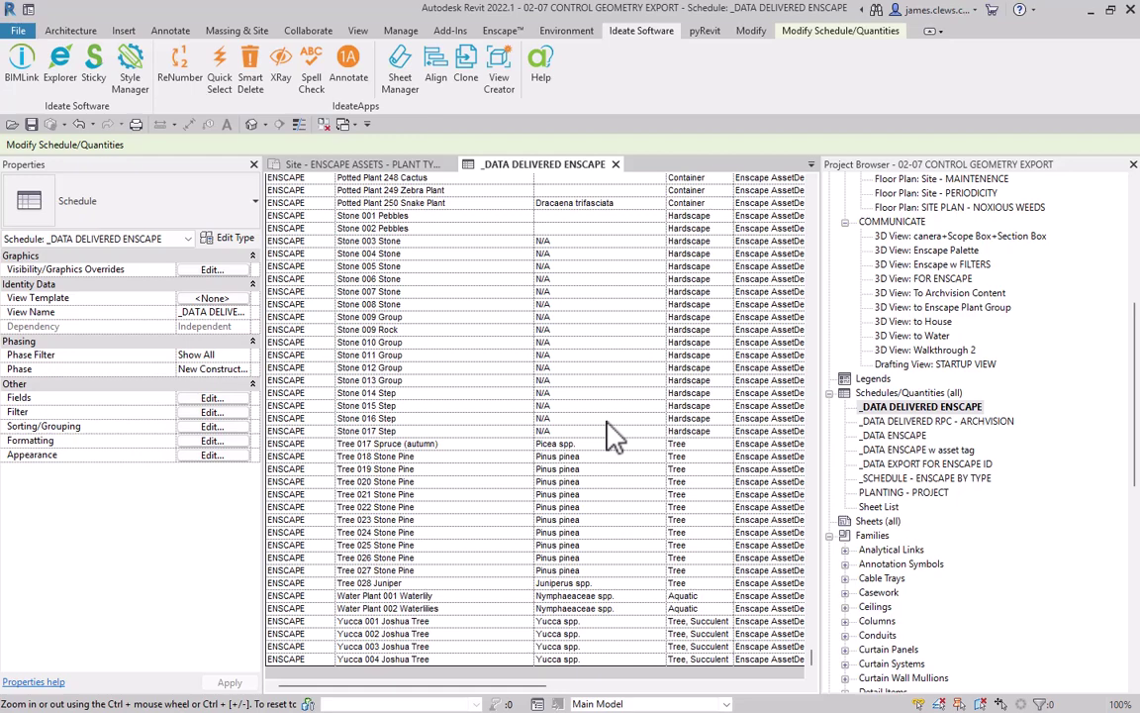
{"action": "scroll", "coordinate": [611, 435], "scroll_direction": "up", "scroll_amount": 7}
{"action": "scroll", "coordinate": [606, 351], "scroll_direction": "down", "scroll_amount": 7}
{"action": "scroll", "coordinate": [955, 64], "scroll_direction": "down", "scroll_amount": 1}
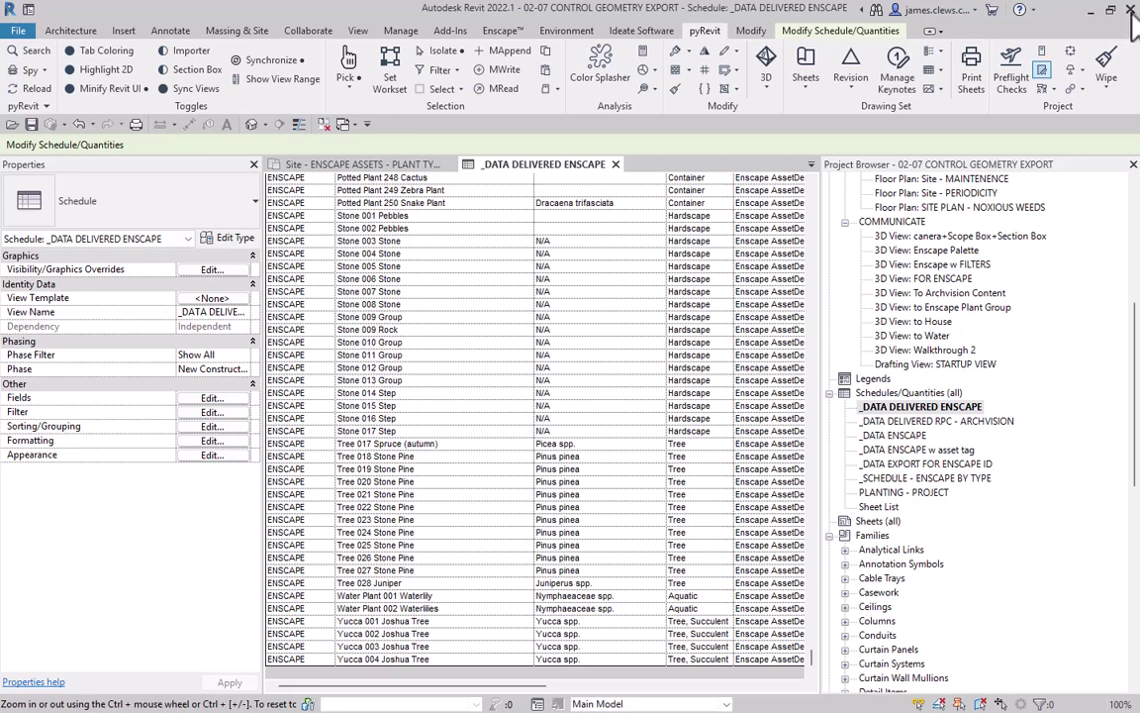
{"action": "scroll", "coordinate": [1129, 15], "scroll_direction": "down", "scroll_amount": 1}
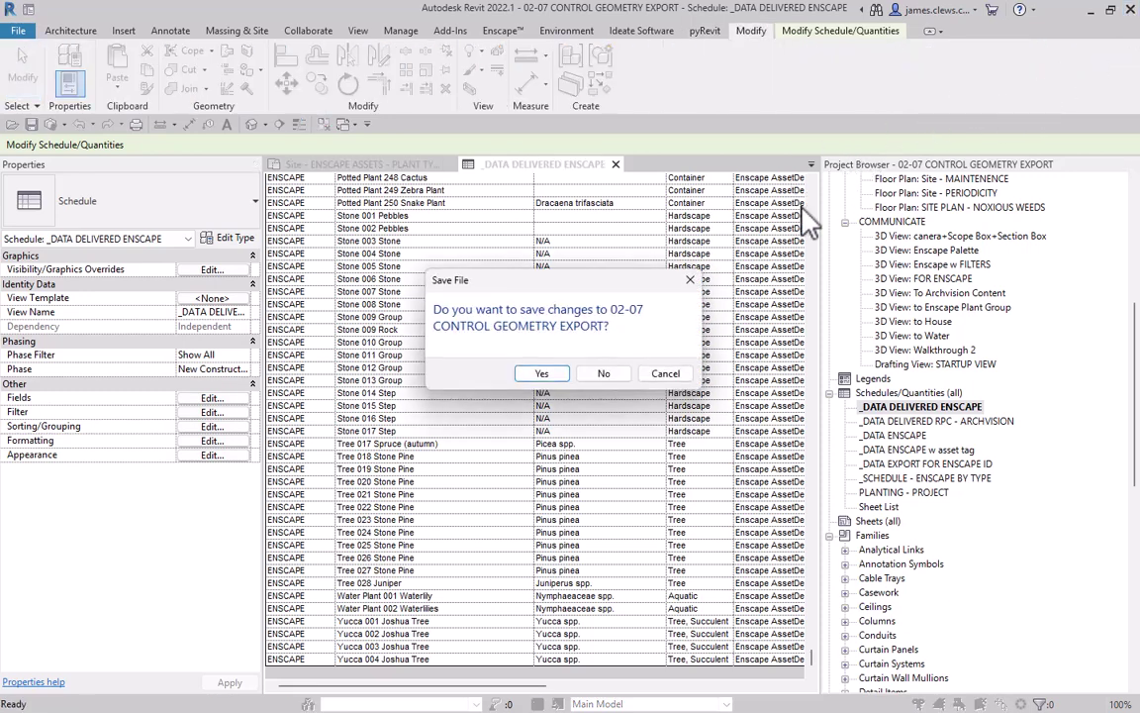
{"action": "key", "text": "Escape"}
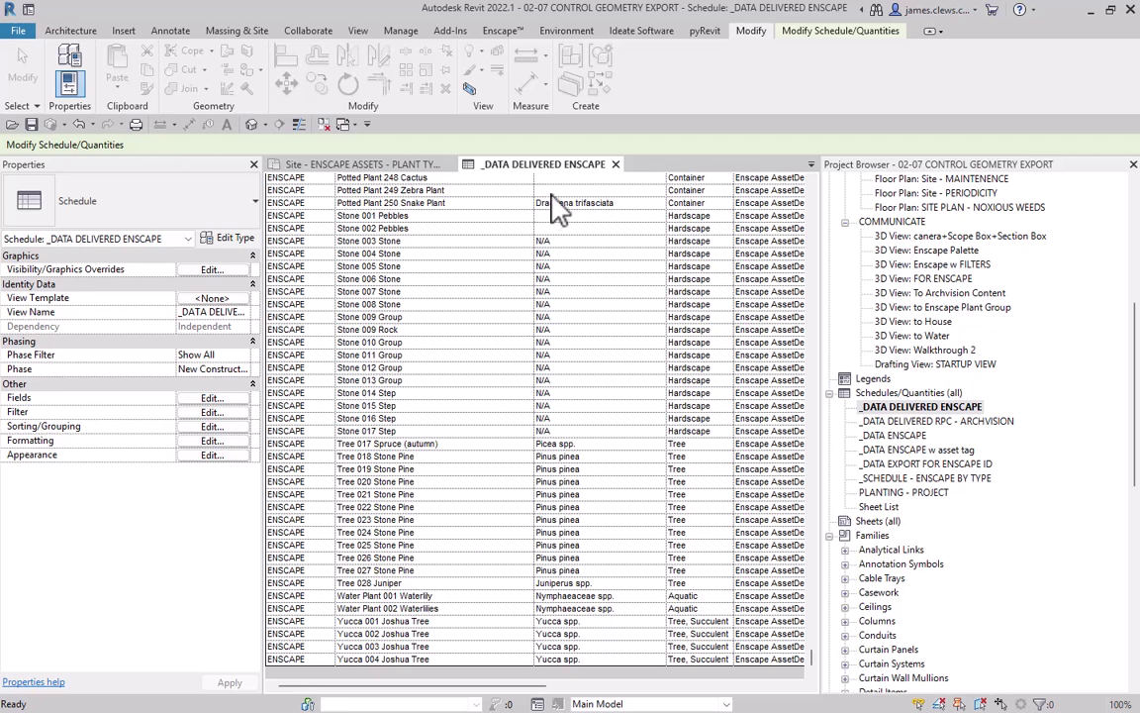
Close the _DATA DELIVERED ENSCAPE schedule and select the Bush 034 Horsetail Feather planting in the plant type site plan.
{"action": "left_click", "coordinate": [615, 165]}
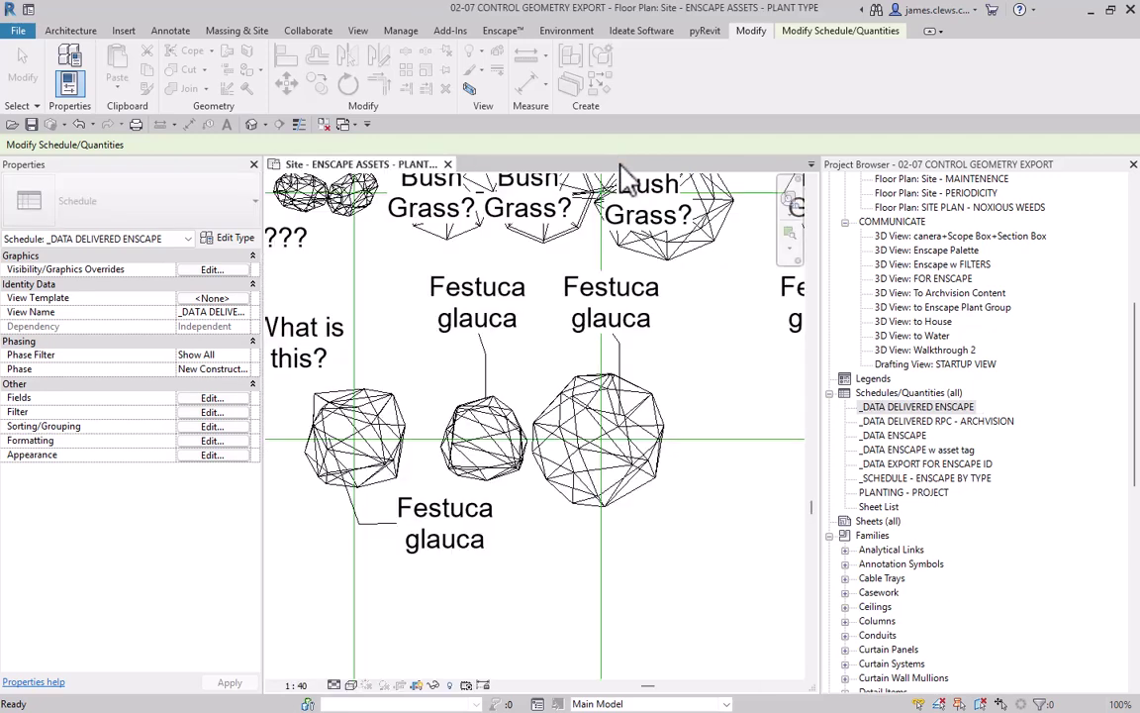
{"action": "left_click", "coordinate": [461, 434]}
{"action": "left_click", "coordinate": [598, 440]}
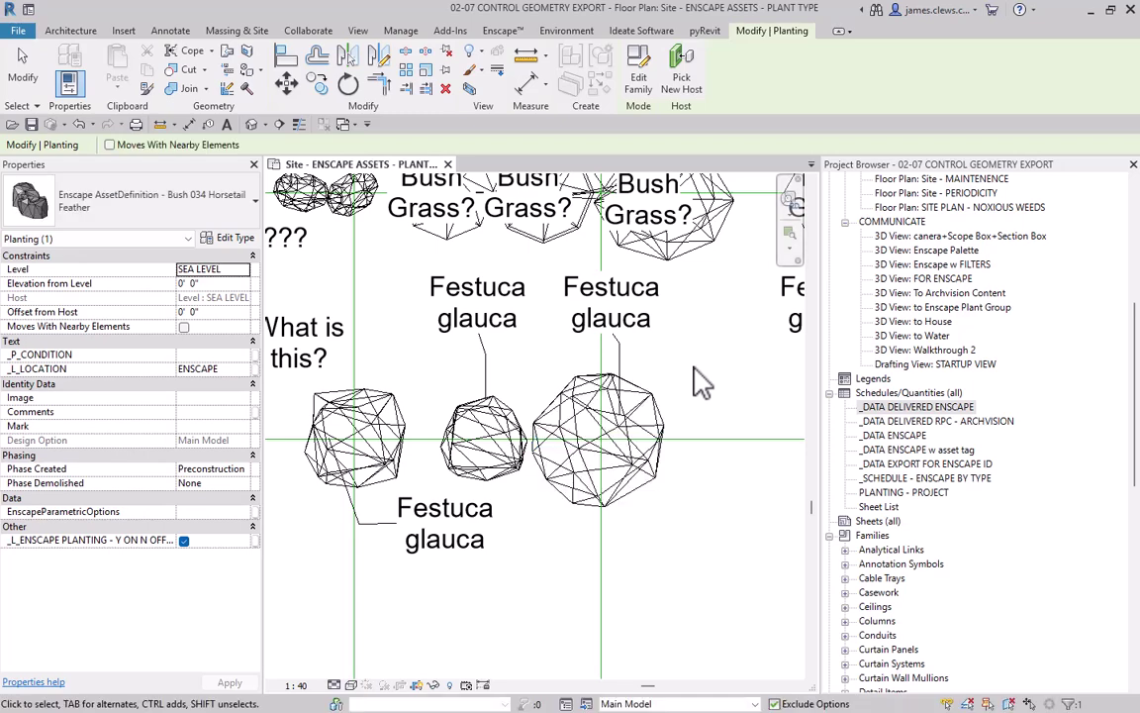